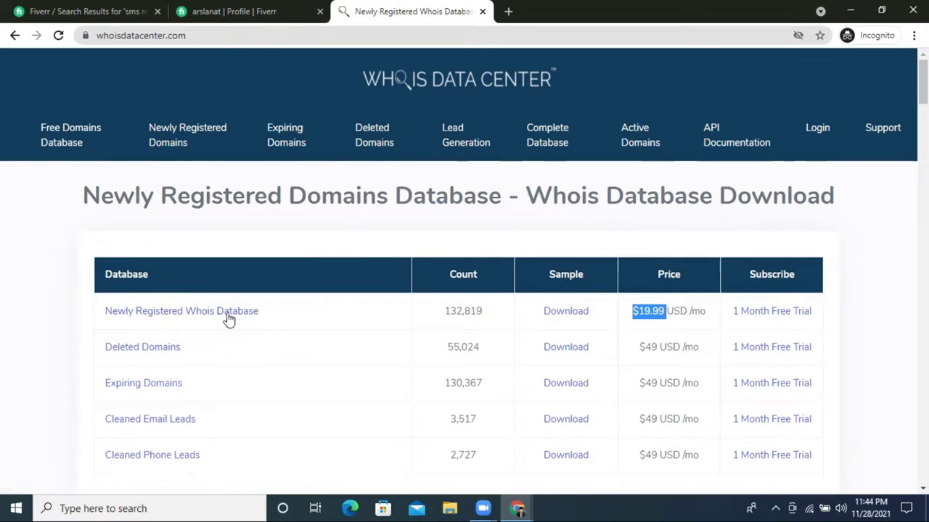
Open the Newly Registered Whois Database page and examine its combo packages, discounted subscription prices and country databases
click(227, 318)
scroll(527, 275, down, 1)
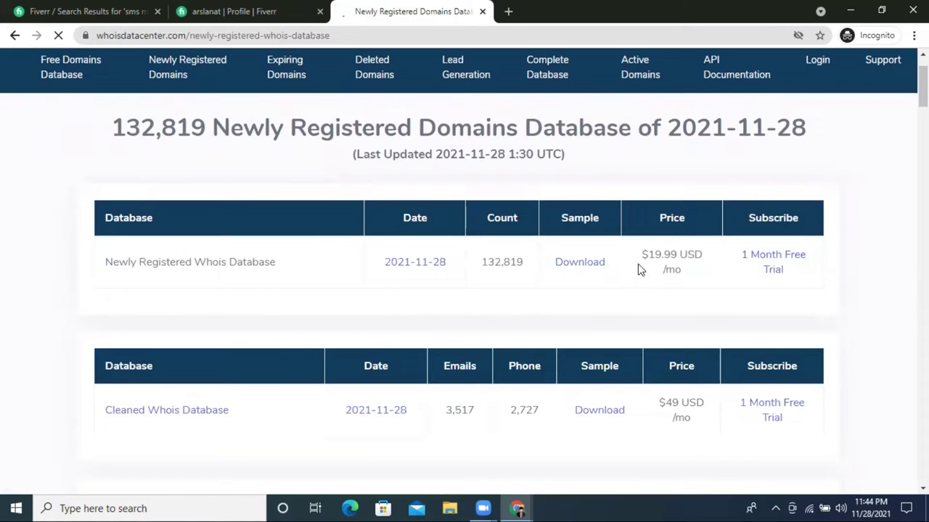
scroll(561, 281, down, 6)
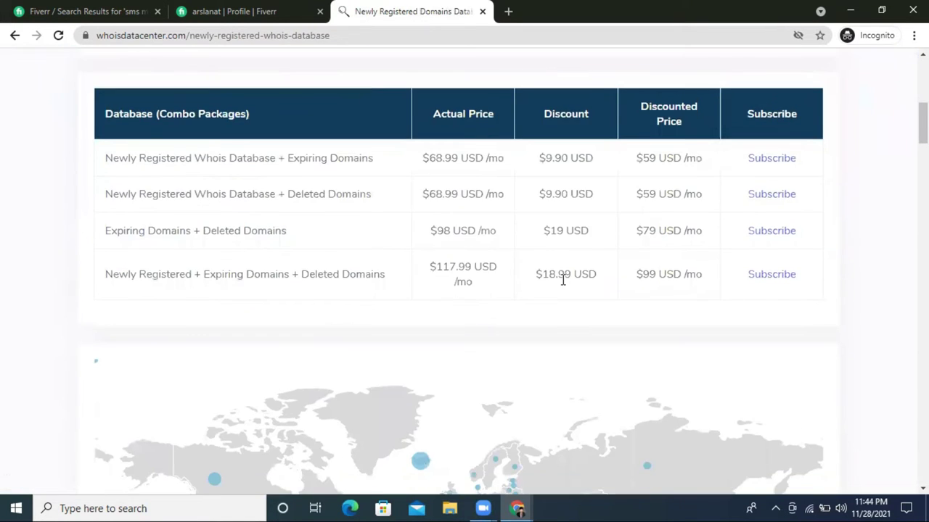
scroll(560, 281, up, 4)
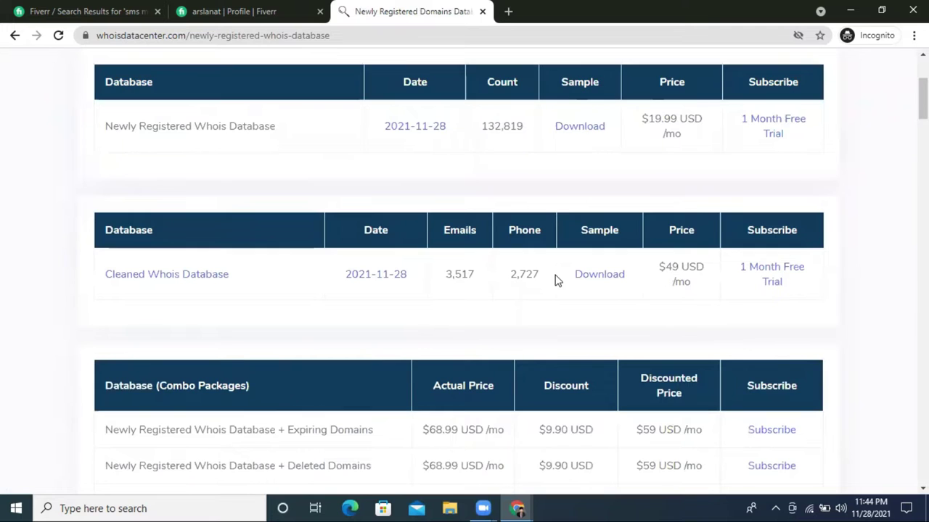
scroll(616, 280, down, 8)
scroll(615, 280, down, 9)
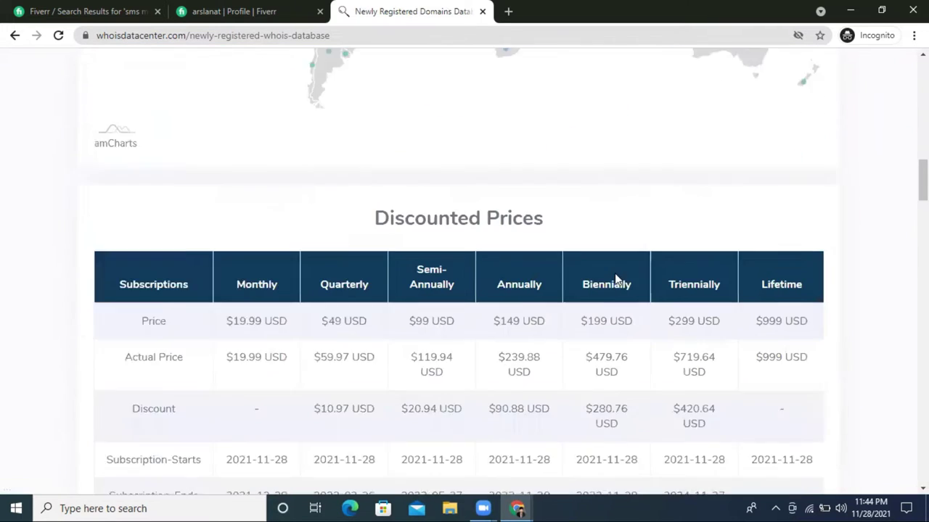
scroll(615, 280, down, 5)
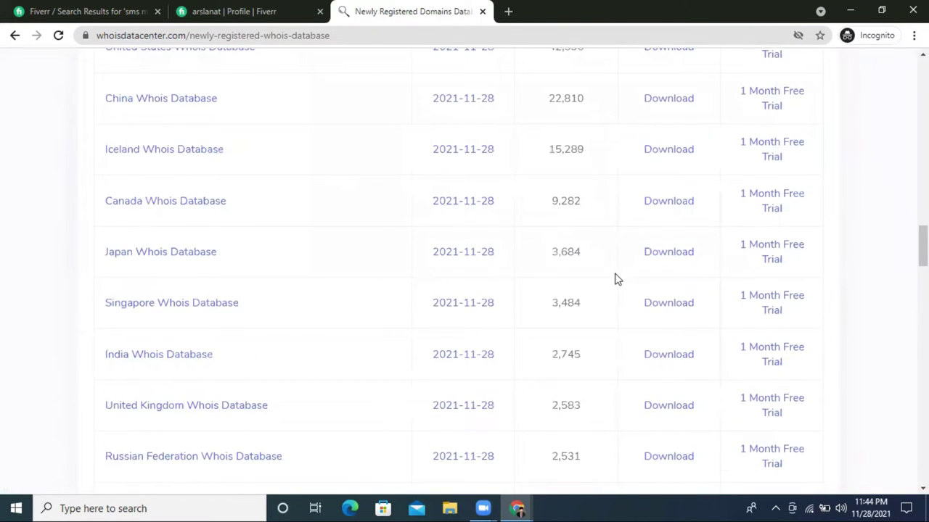
scroll(615, 280, up, 2)
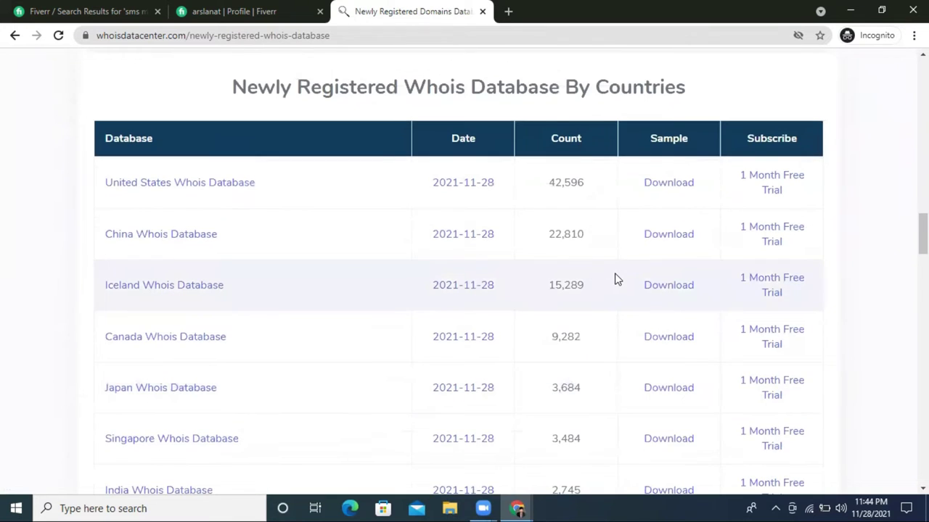
scroll(615, 280, up, 10)
scroll(615, 280, down, 7)
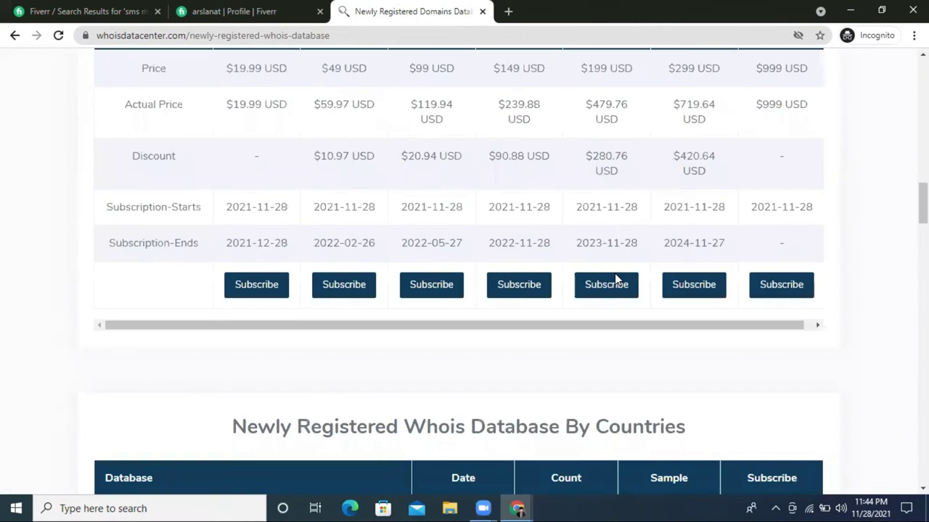
Download the sample for the United States Whois Database from the list of databases by country
scroll(616, 280, down, 3)
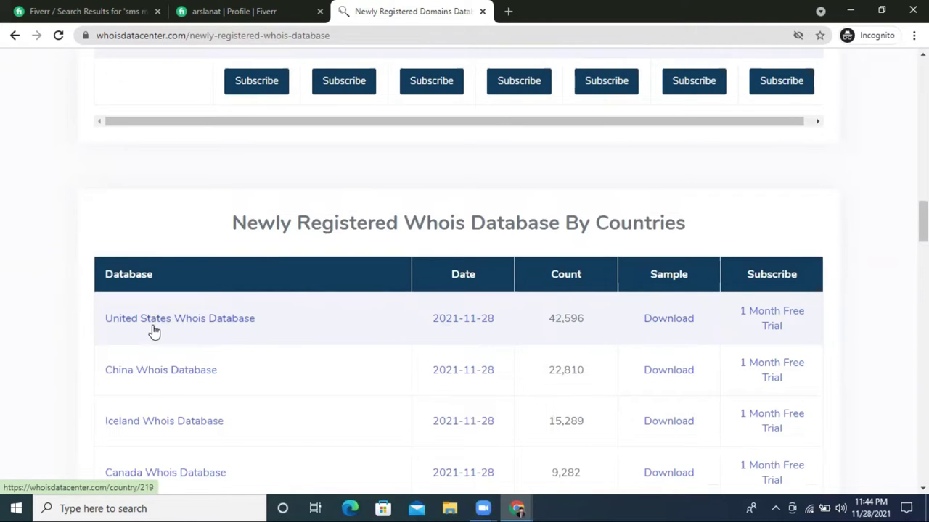
scroll(135, 382, down, 2)
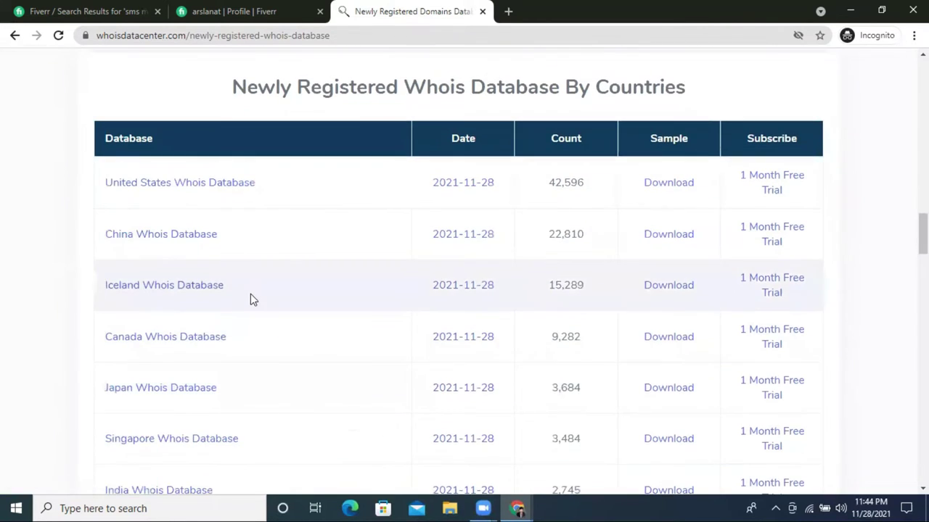
scroll(251, 298, down, 4)
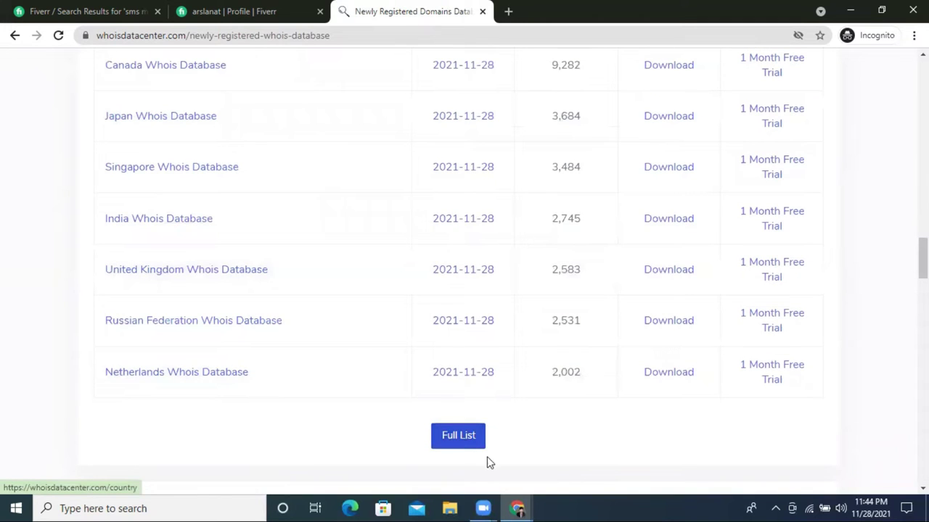
scroll(427, 362, down, 1)
scroll(427, 362, up, 6)
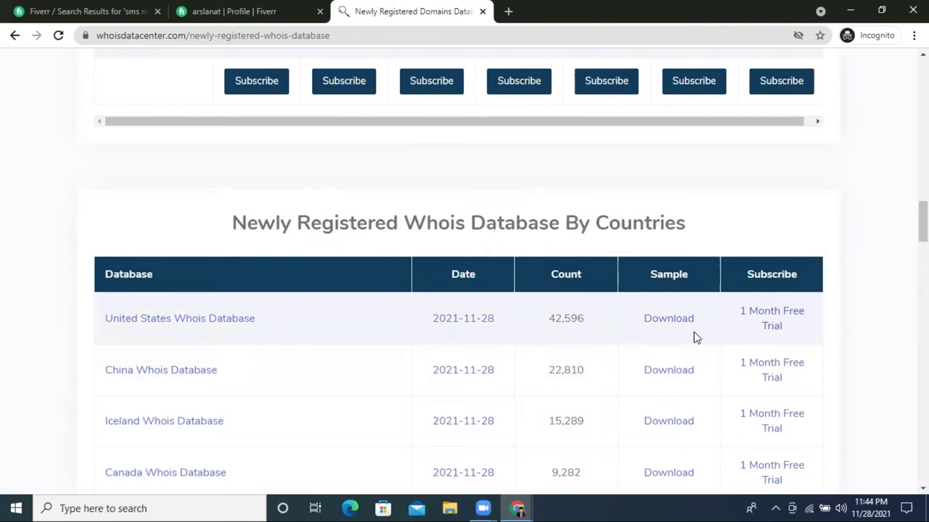
click(662, 323)
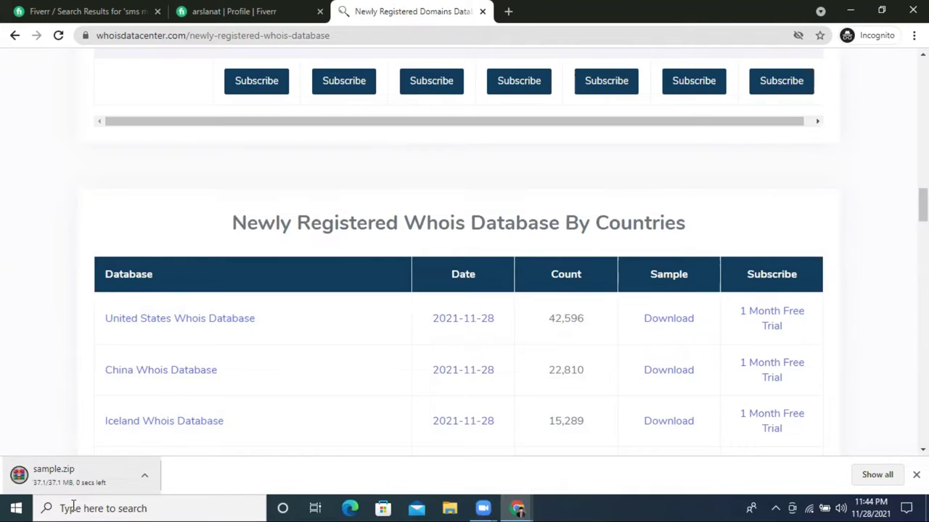
Minimize both browser windows and open the Downloads folder in File Explorer
click(848, 8)
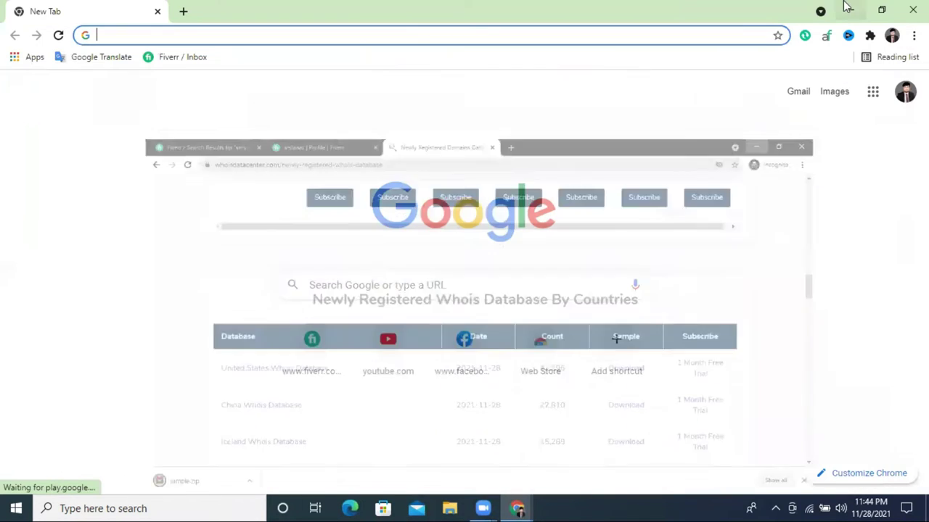
click(852, 10)
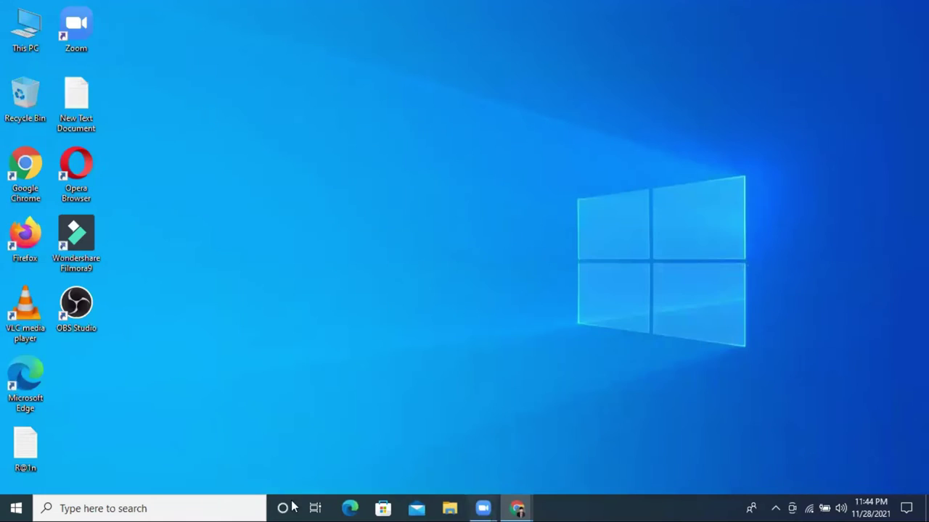
key(super+e)
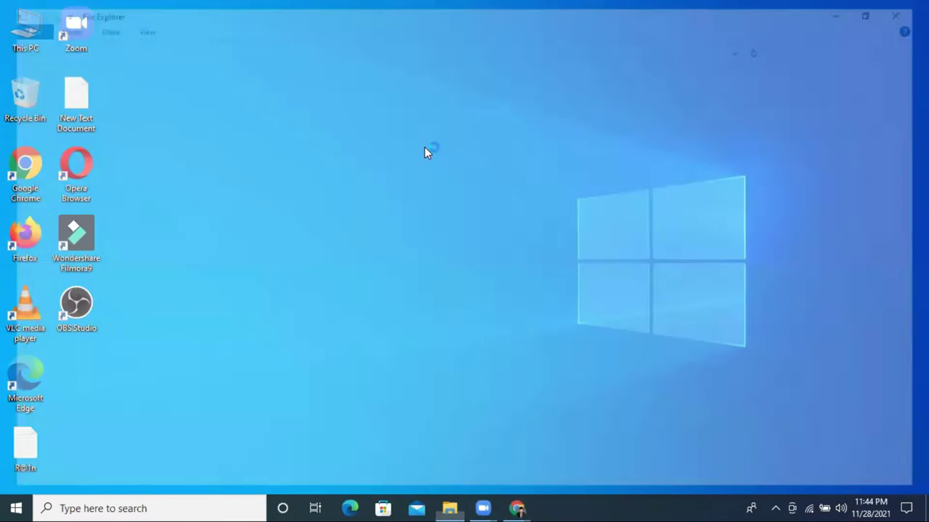
double_click(706, 105)
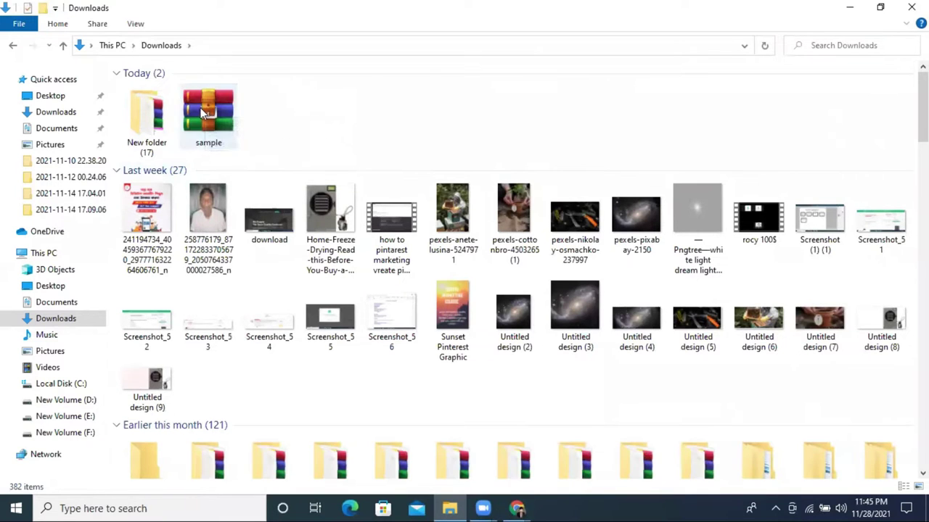
Extract the sample archive into Downloads and open the algeria file from the extracted country-specific-database folder
click(203, 112)
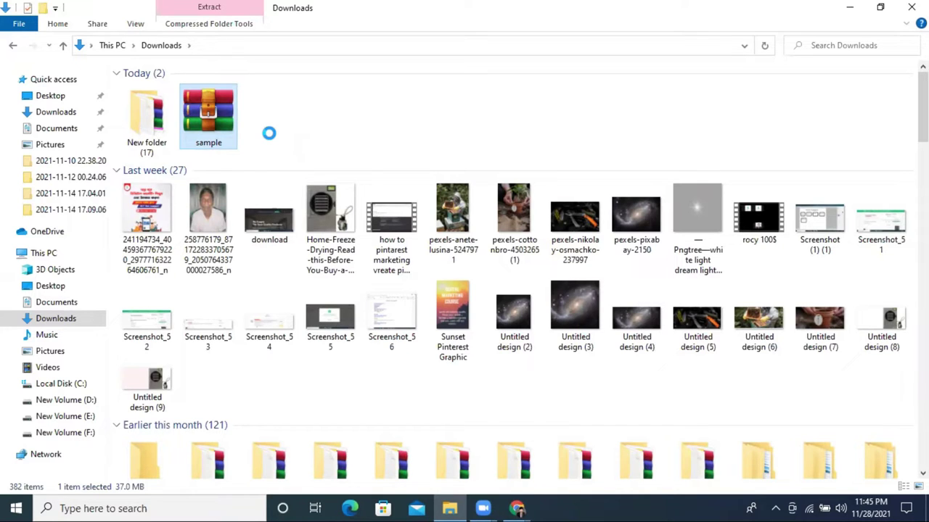
key(shift+F10)
click(276, 176)
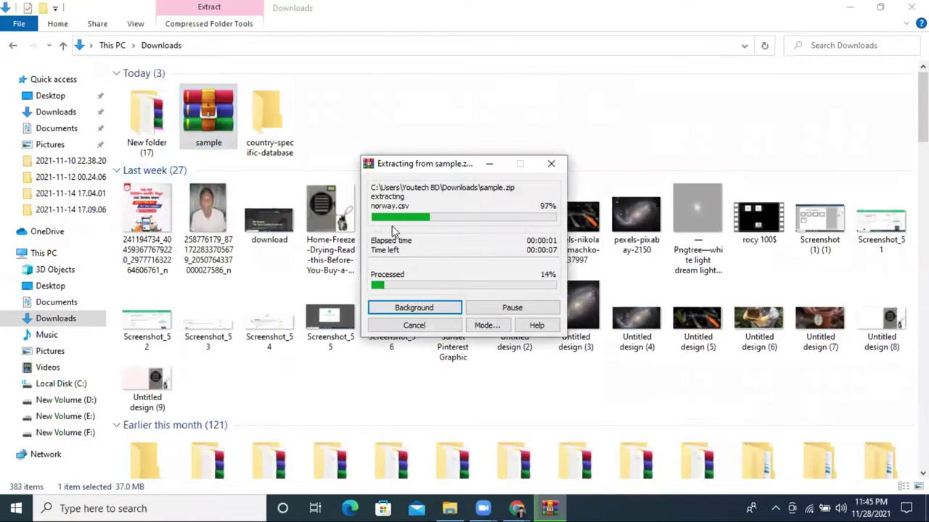
double_click(281, 120)
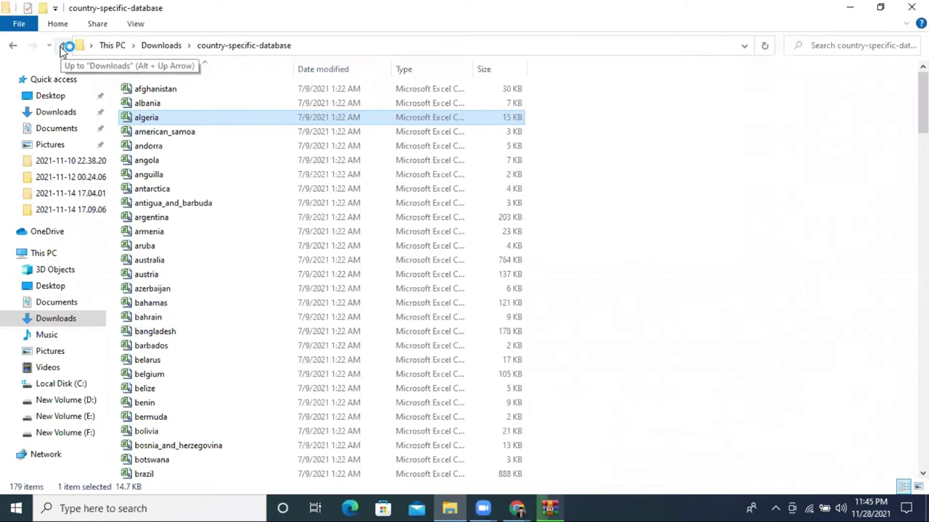
Look through the country files contained in the country-specific-database folder
scroll(222, 258, down, 7)
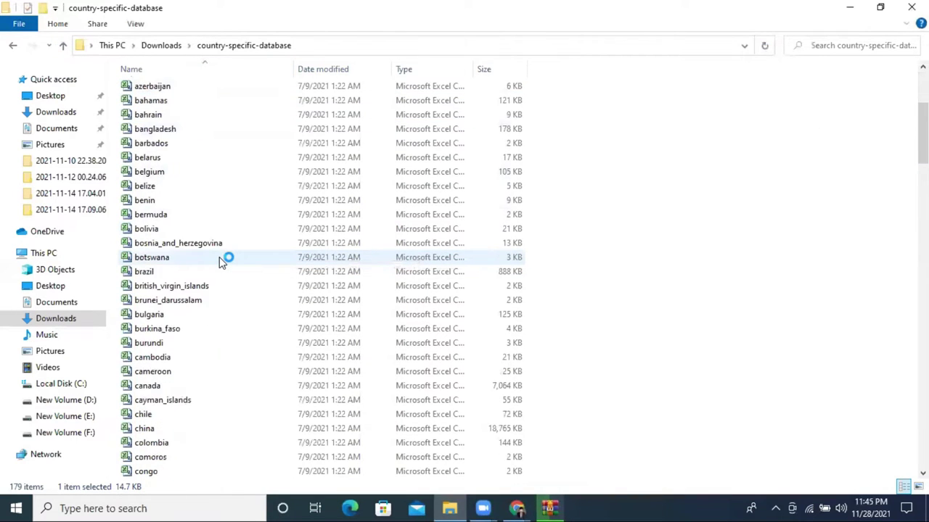
scroll(222, 258, down, 10)
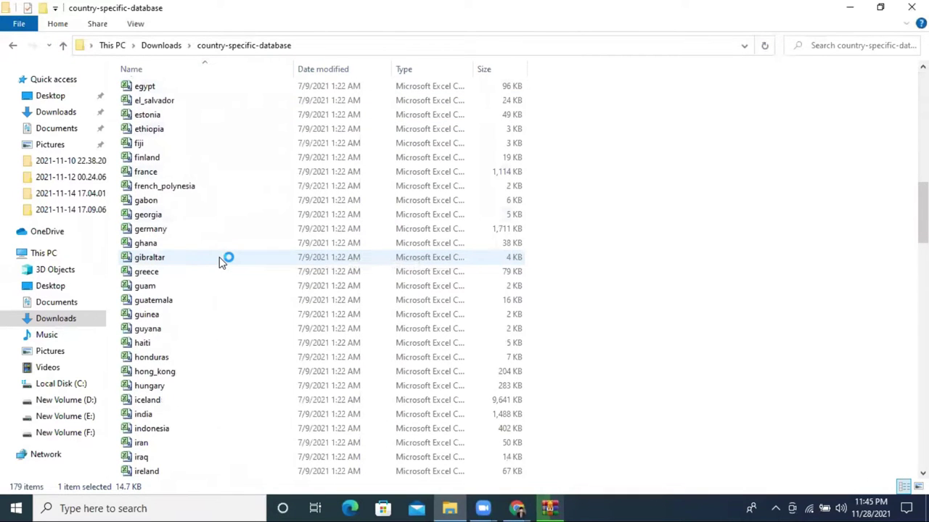
scroll(176, 384, down, 1)
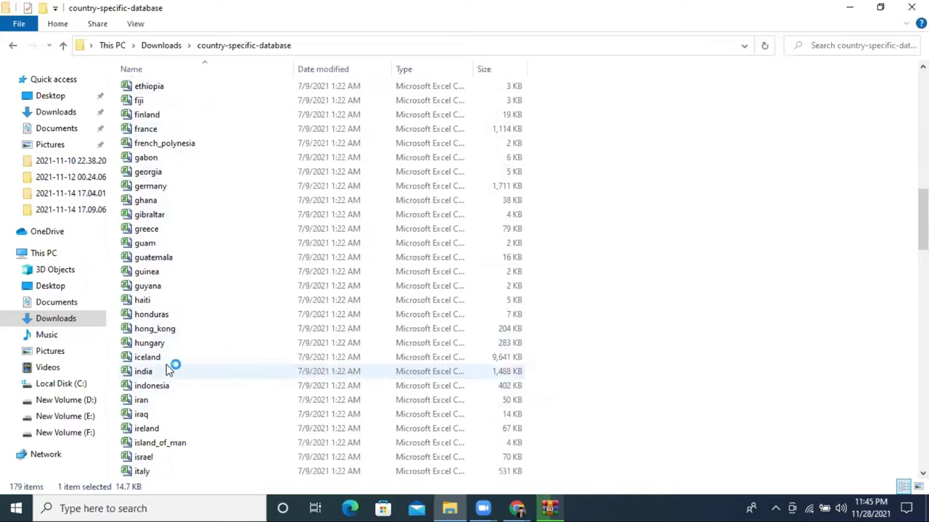
scroll(189, 369, down, 2)
scroll(201, 370, down, 20)
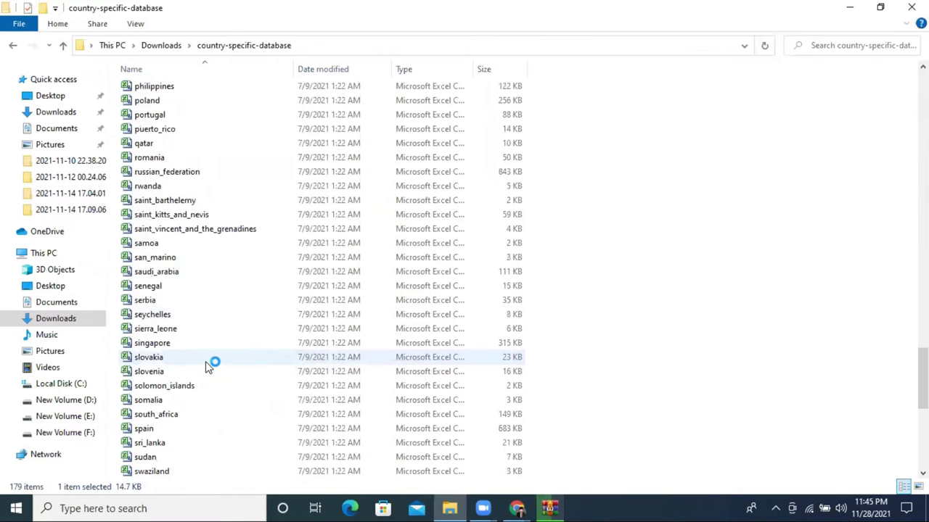
scroll(384, 339, up, 20)
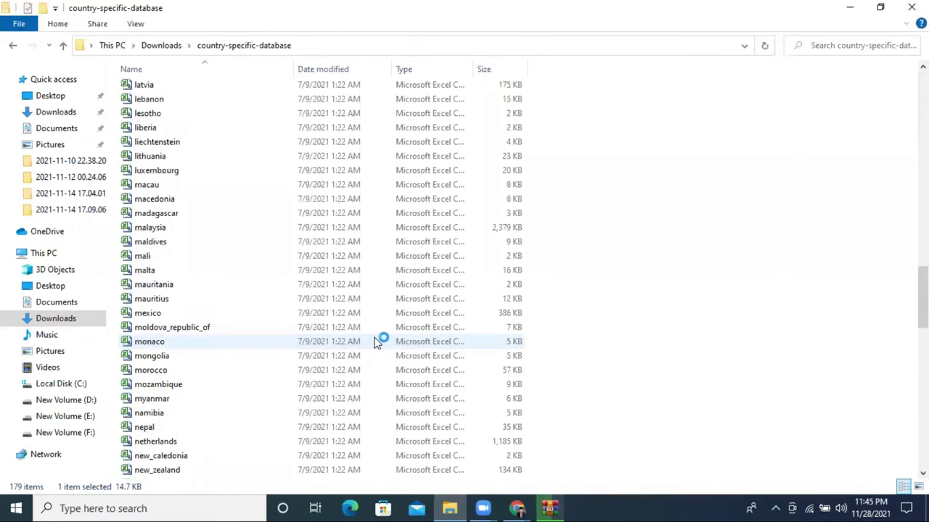
scroll(377, 341, up, 20)
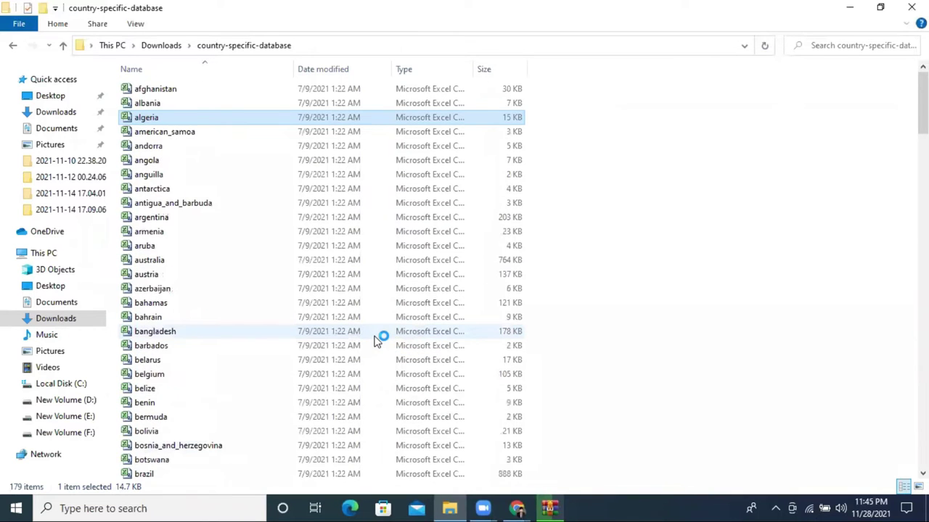
scroll(377, 341, down, 20)
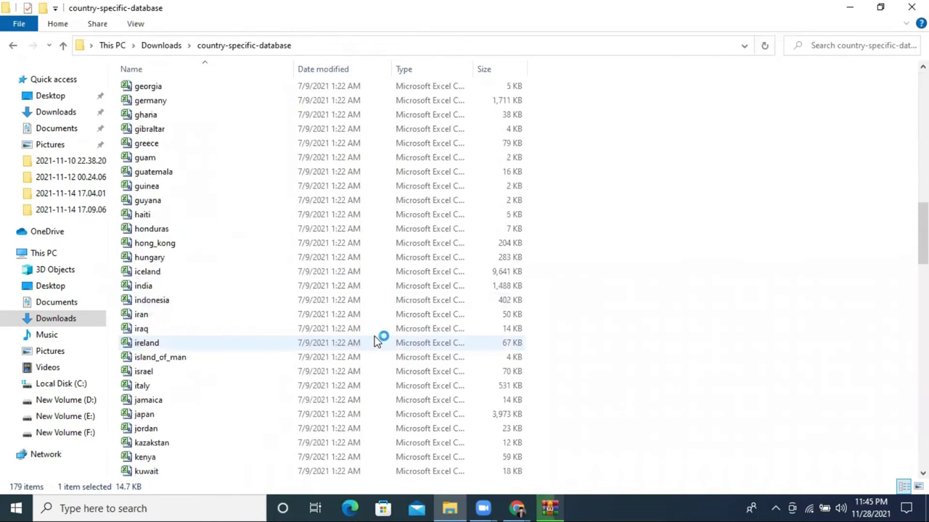
scroll(377, 341, down, 20)
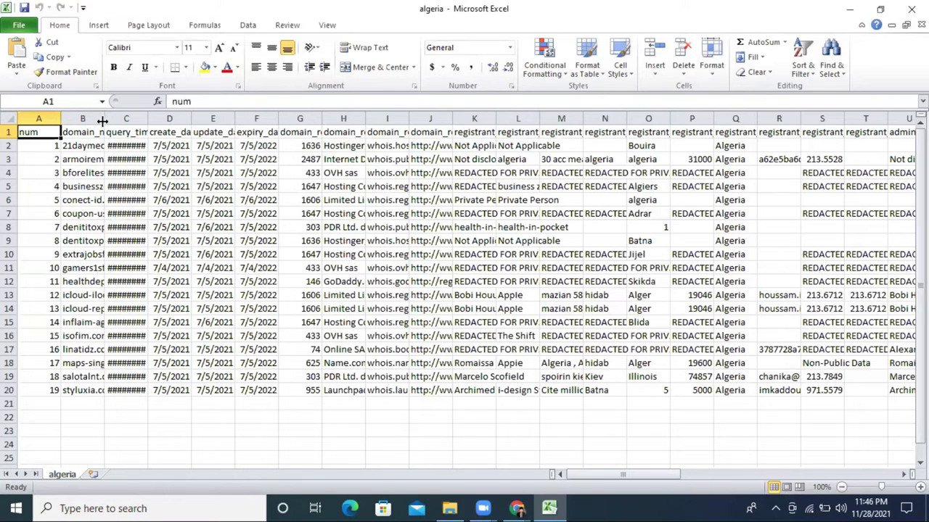
Widen the domain_name, query_time, create_date, update_date and expiry_date columns to show their full contents, dismissing the Office activation wizard
drag(103, 121, 212, 119)
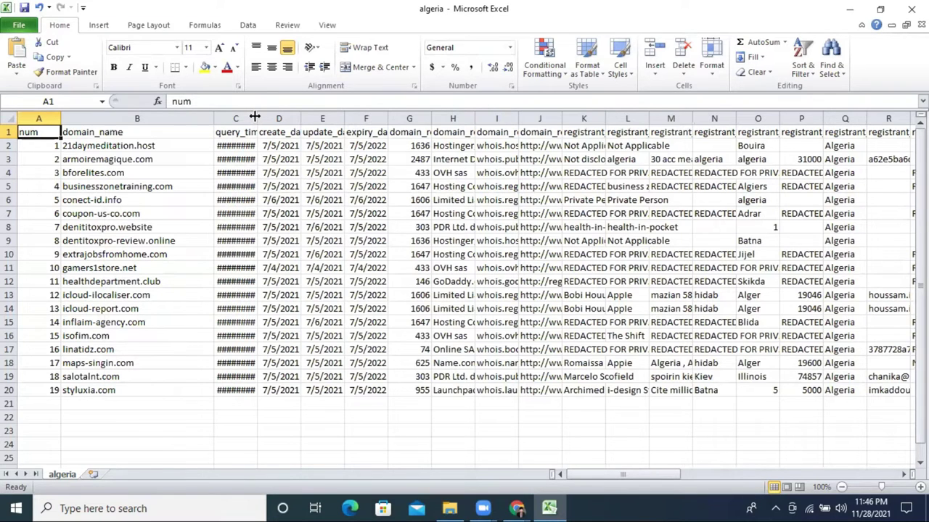
drag(257, 116, 400, 118)
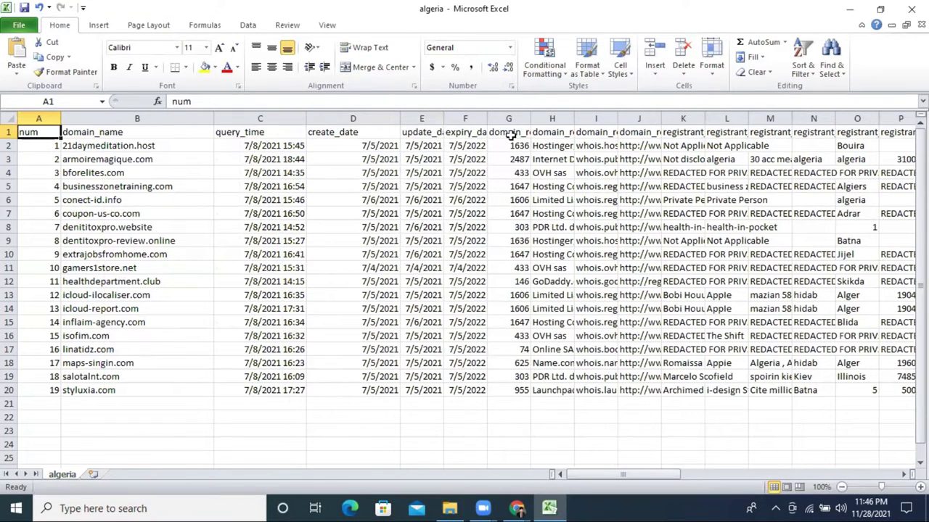
drag(443, 119, 509, 118)
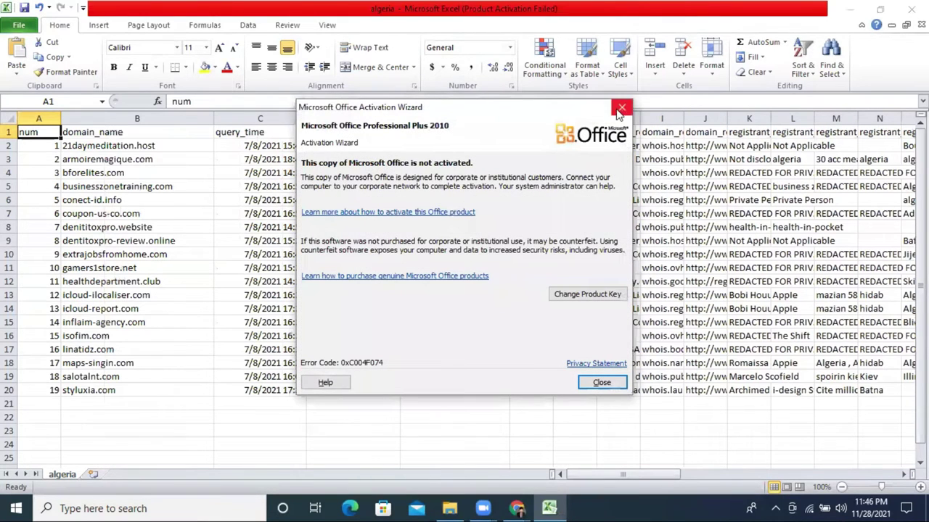
click(621, 107)
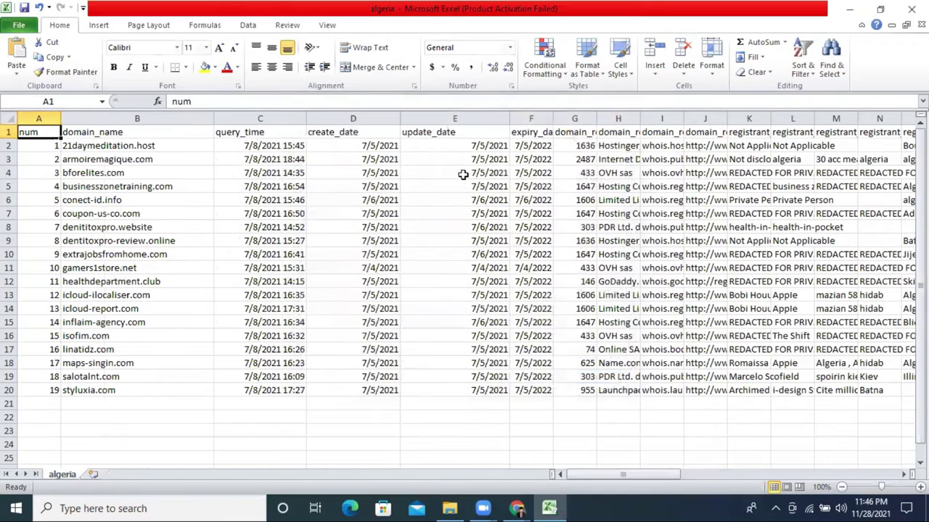
drag(550, 118, 613, 118)
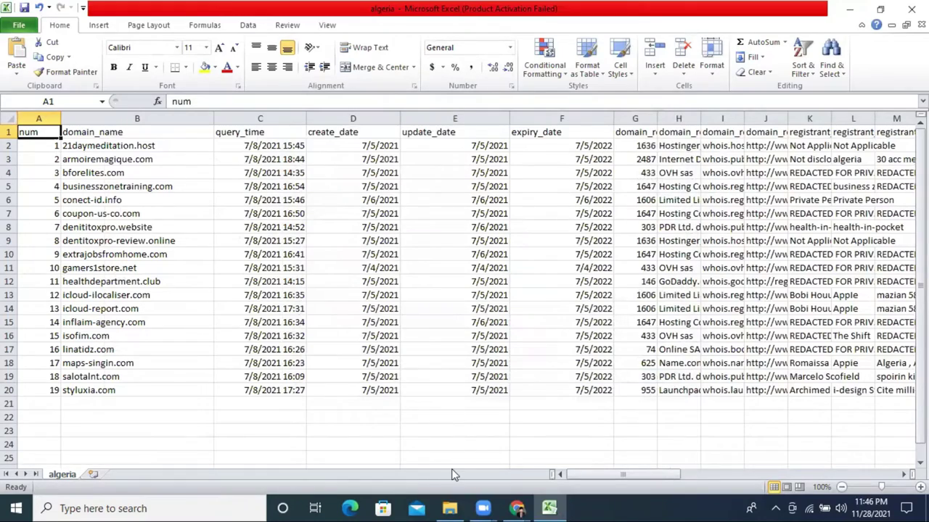
Widen the domain_registrar_id column G to show its full heading
mouse_move(614, 473)
mouse_down()
mouse_move(647, 475)
mouse_move(616, 476)
mouse_up()
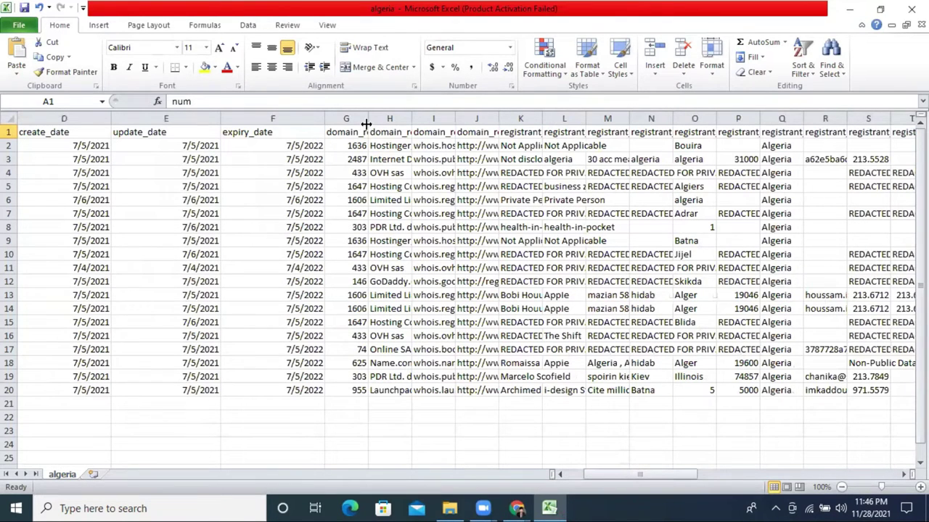
drag(366, 123, 455, 123)
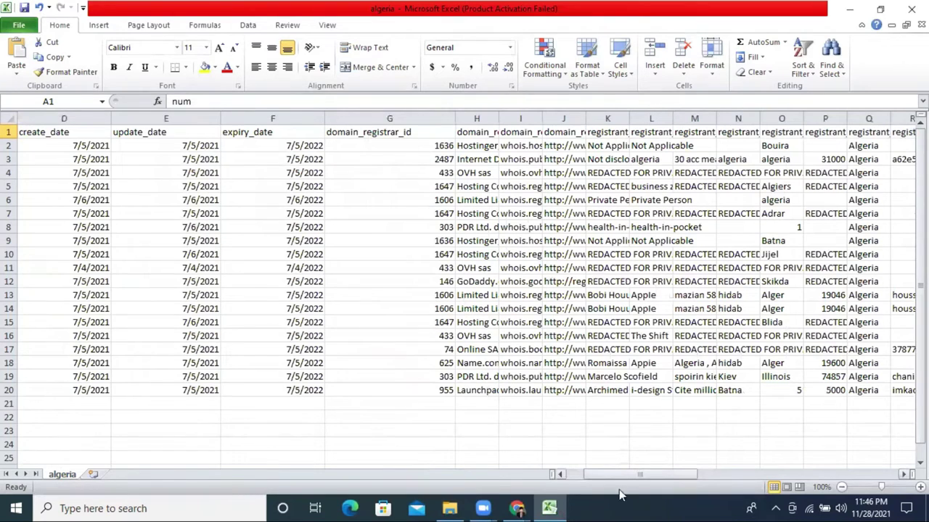
drag(628, 473, 640, 473)
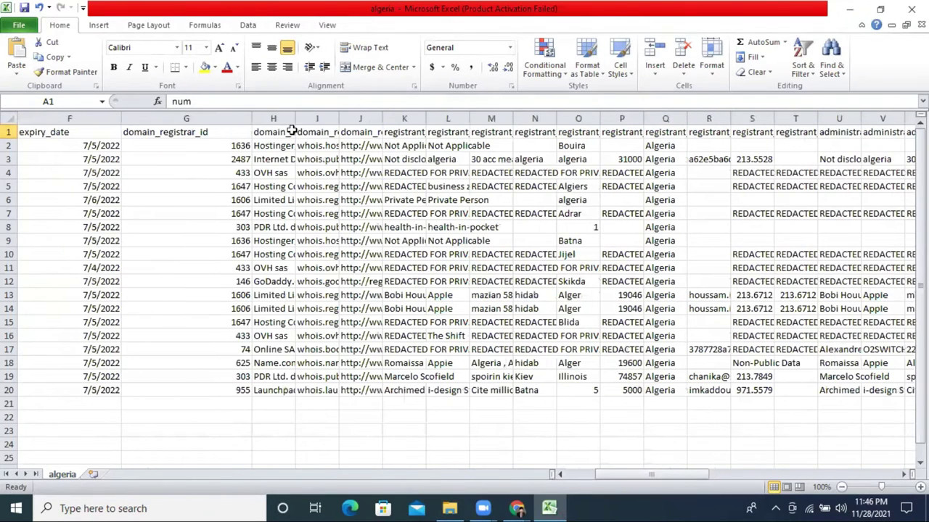
Widen the domain_registrar_name, domain_registrar_whois and domain_registrar_url columns H to J to show their contents
drag(295, 121, 374, 121)
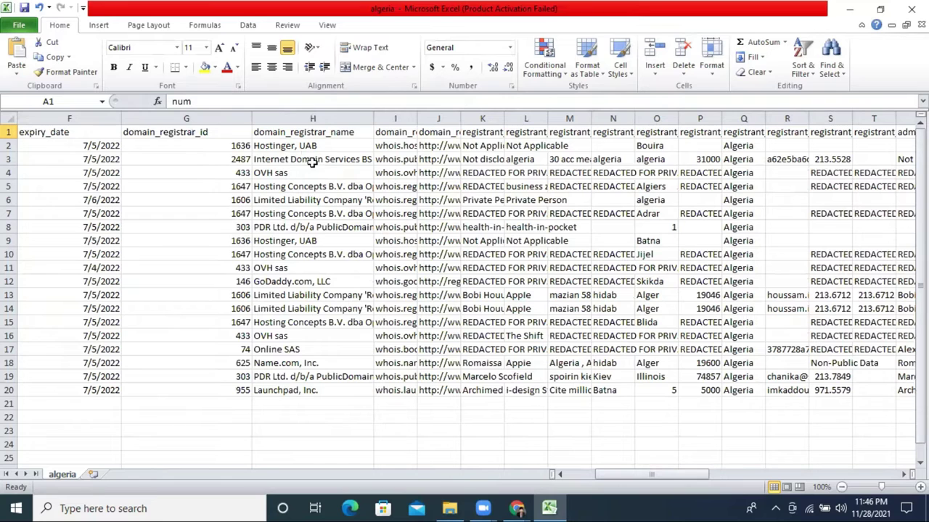
drag(375, 116, 424, 116)
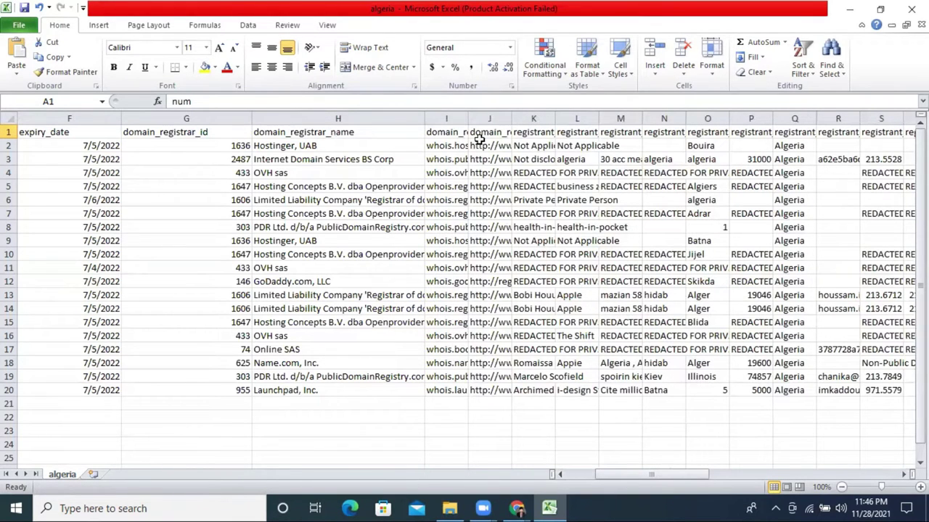
drag(465, 117, 555, 117)
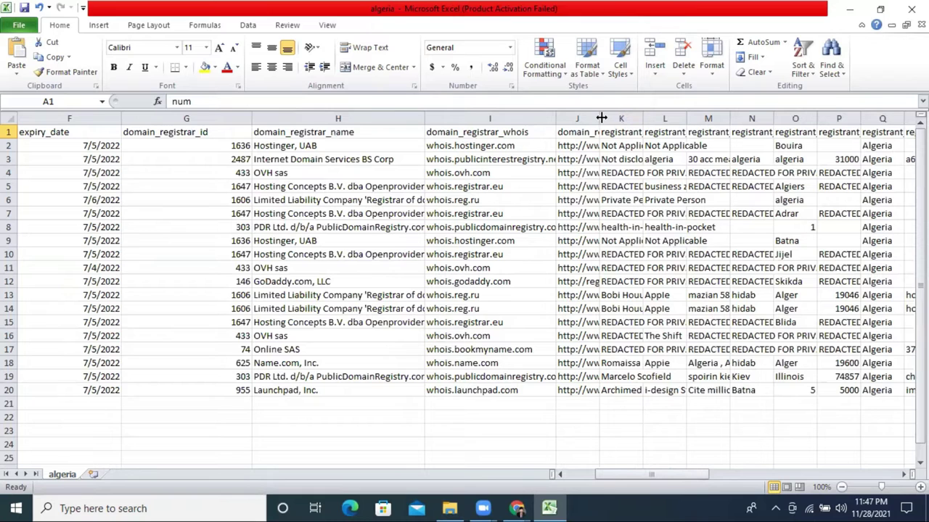
drag(597, 117, 672, 118)
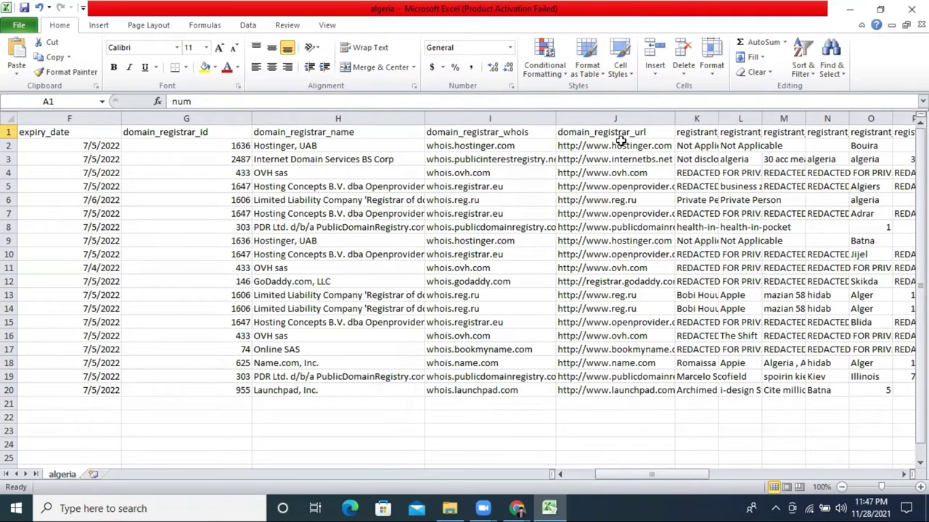
drag(673, 118, 694, 117)
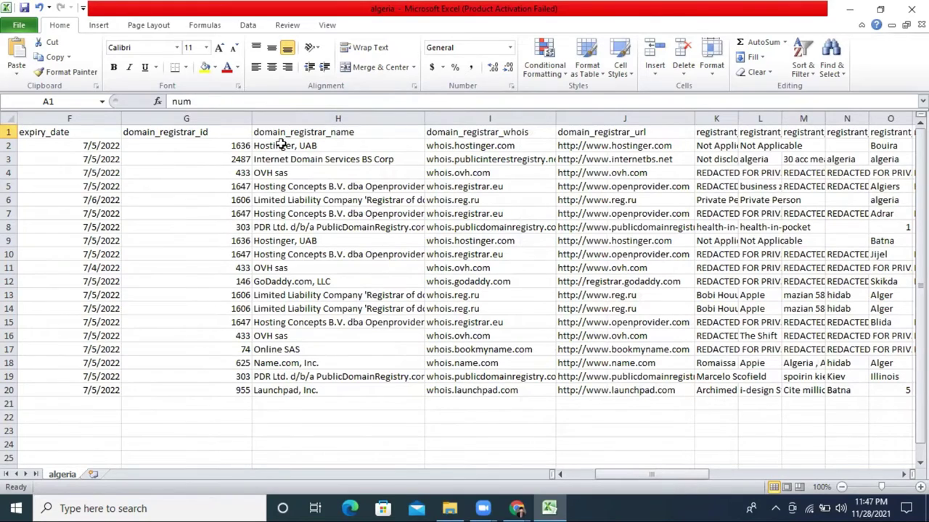
Widen the registrant_name and registrant_company columns K and L to show their full contents
drag(672, 475, 828, 459)
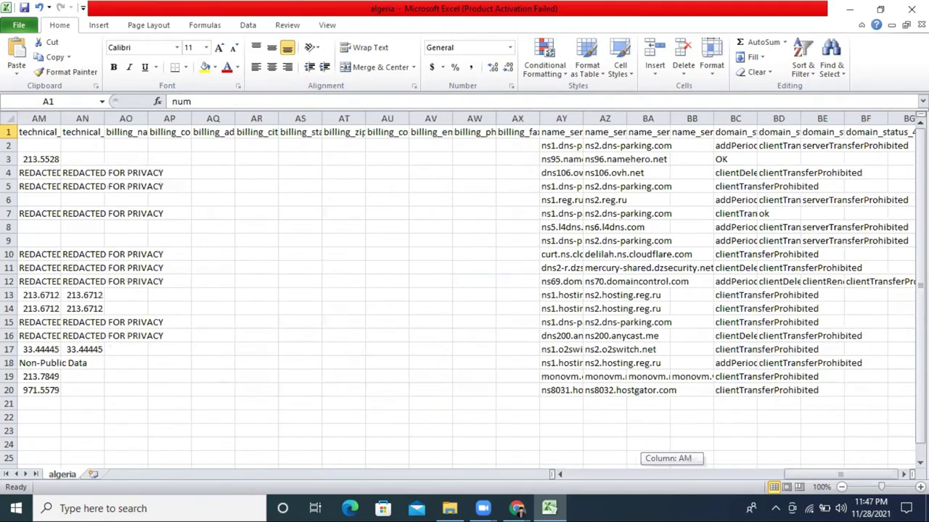
drag(897, 452, 675, 444)
drag(740, 123, 838, 123)
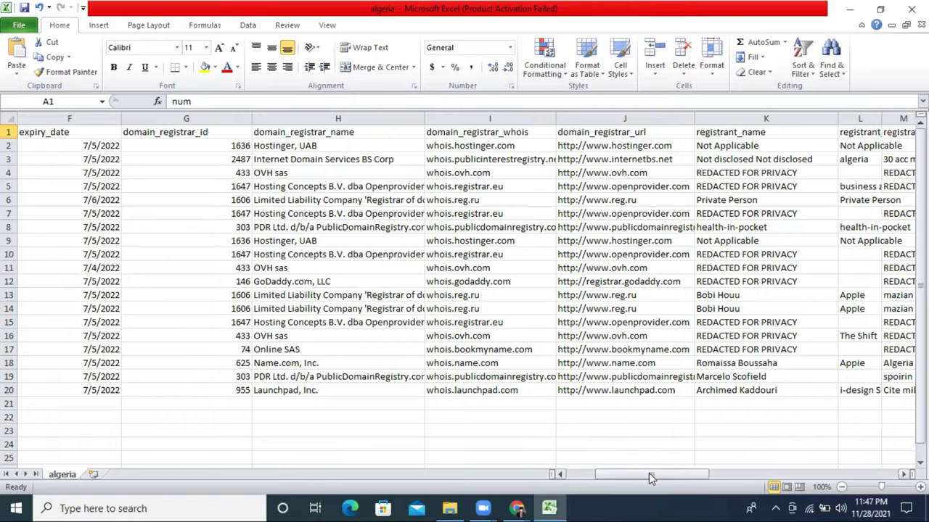
drag(645, 473, 657, 473)
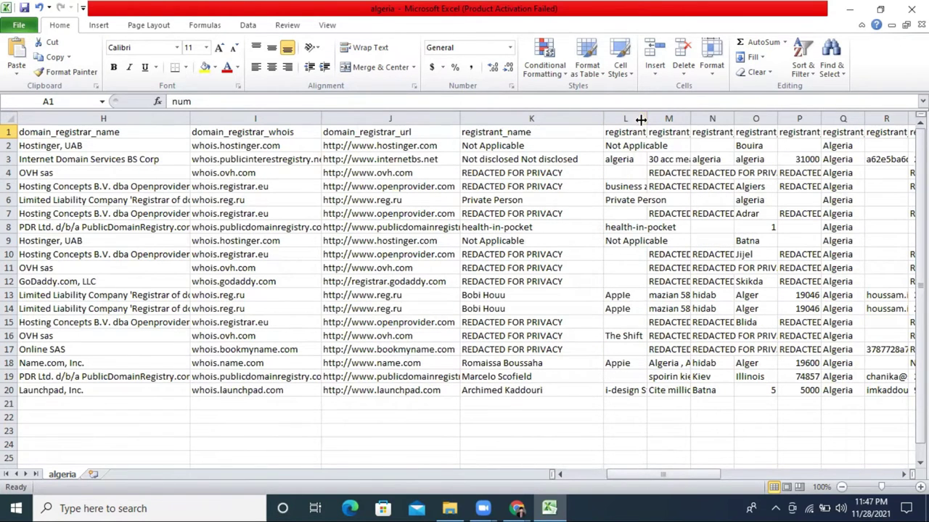
drag(646, 119, 721, 119)
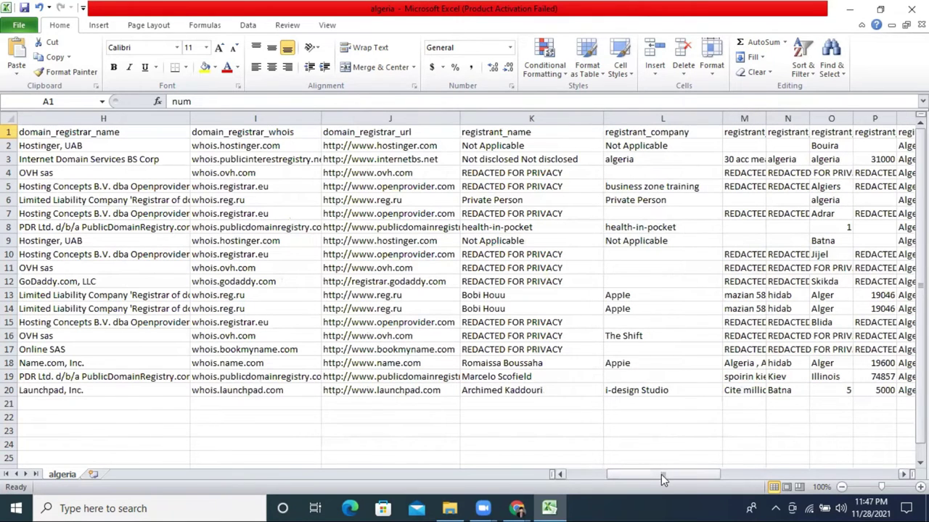
Widen the registrant_address and registrant_city columns M and N to show their headings and entries
drag(656, 483, 666, 476)
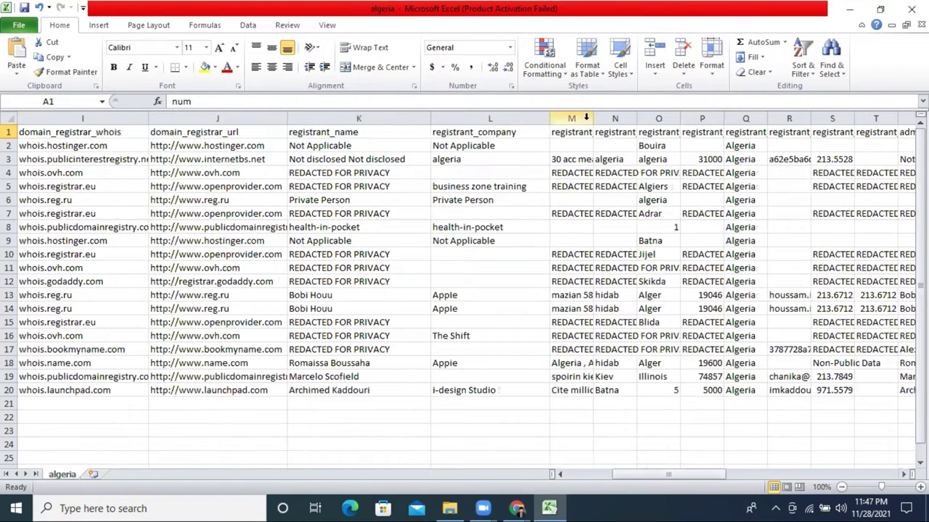
drag(593, 118, 654, 121)
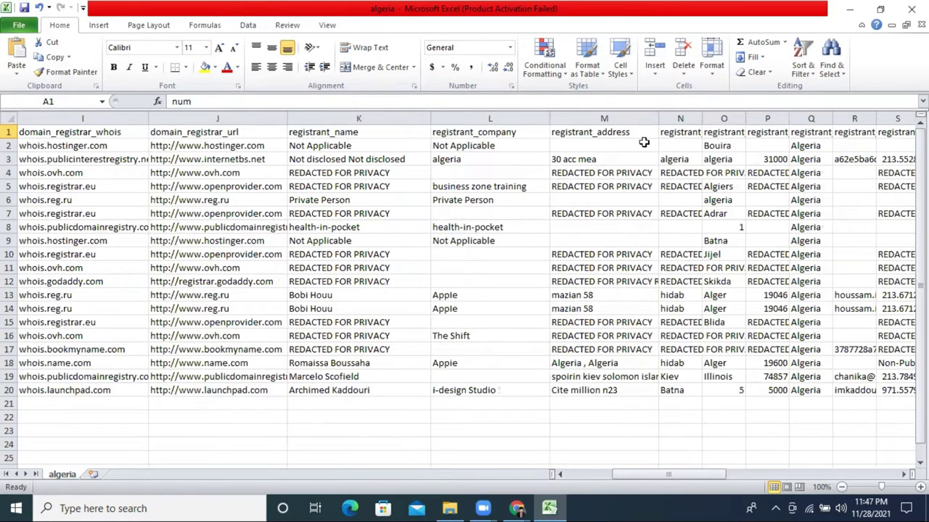
drag(655, 123, 670, 122)
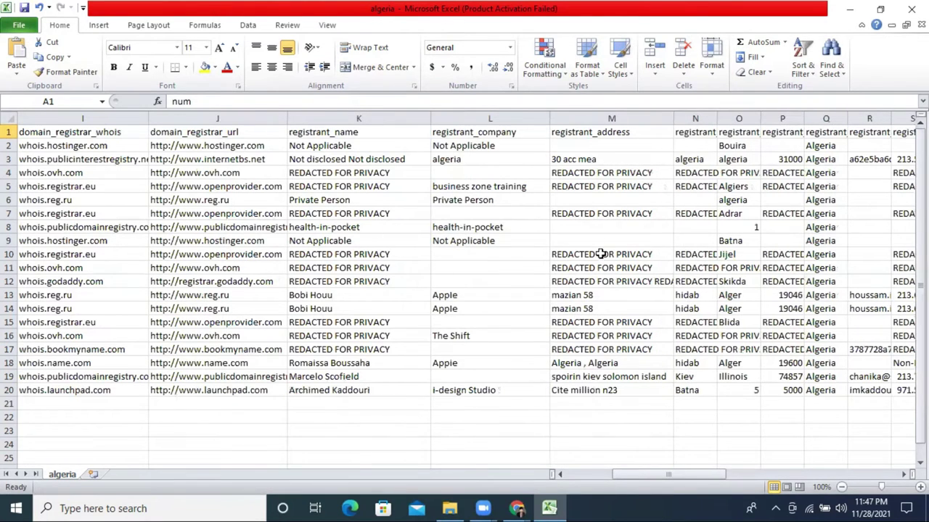
drag(646, 475, 649, 481)
drag(585, 118, 687, 118)
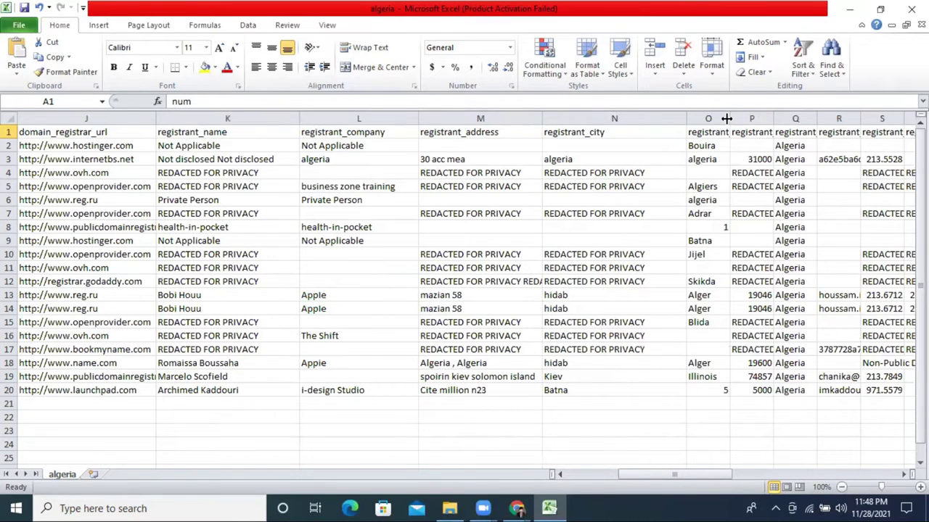
Widen the registrant_state, registrant_zip and registrant_country columns O to Q to show their full headings
drag(730, 117, 807, 118)
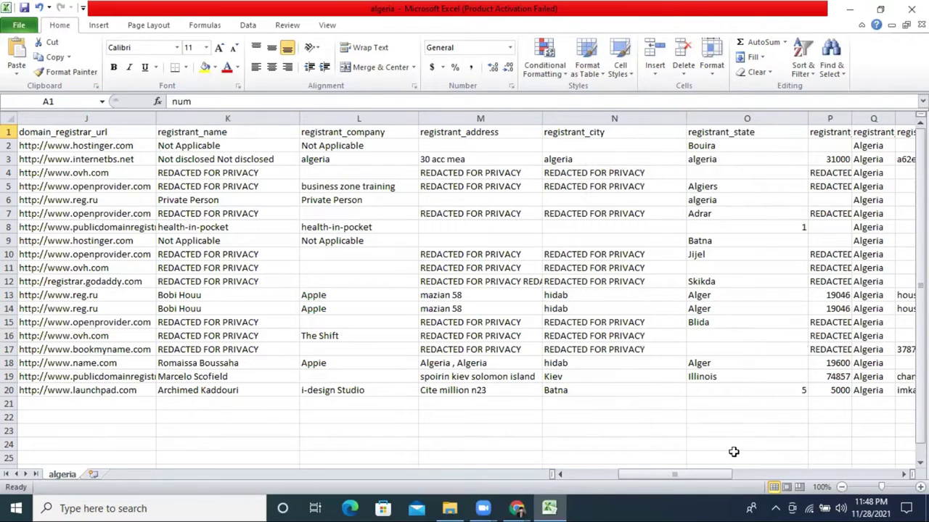
drag(678, 478, 688, 475)
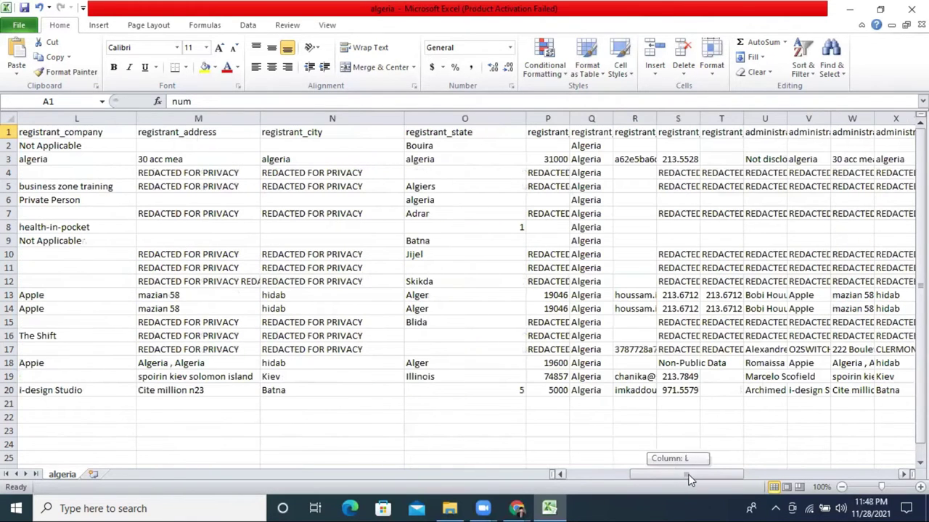
drag(572, 119, 674, 118)
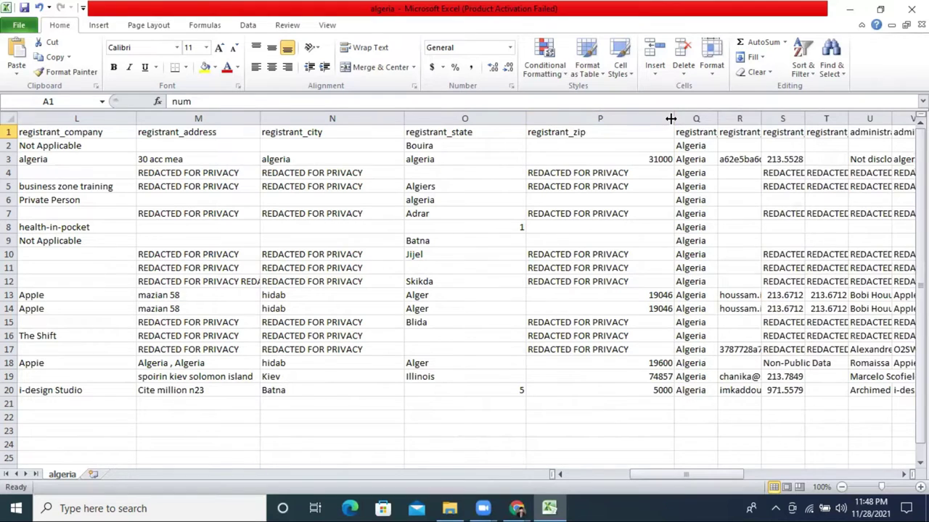
drag(676, 118, 686, 118)
drag(650, 476, 653, 474)
drag(604, 118, 697, 118)
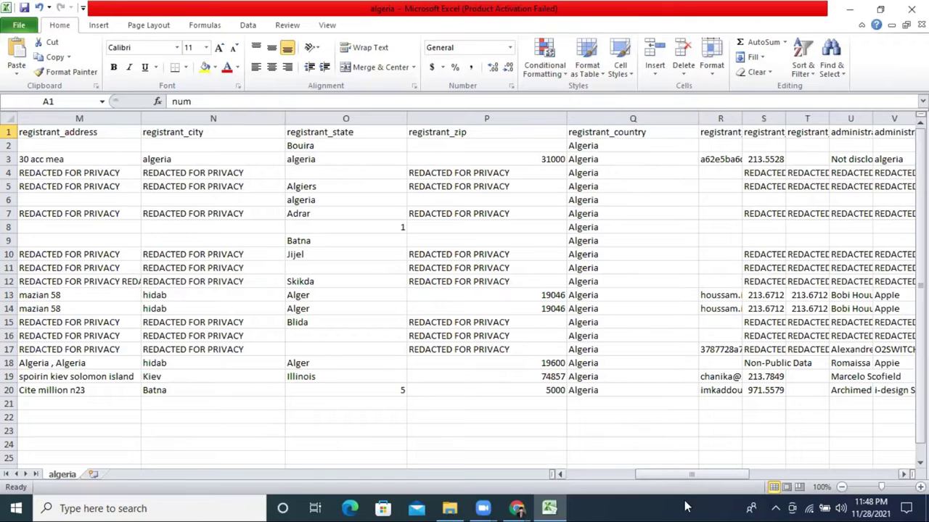
Widen the registrant_email column R enough to read the e-mail addresses
drag(672, 479, 677, 479)
drag(619, 118, 743, 119)
scroll(410, 271, down, 5)
scroll(480, 280, up, 5)
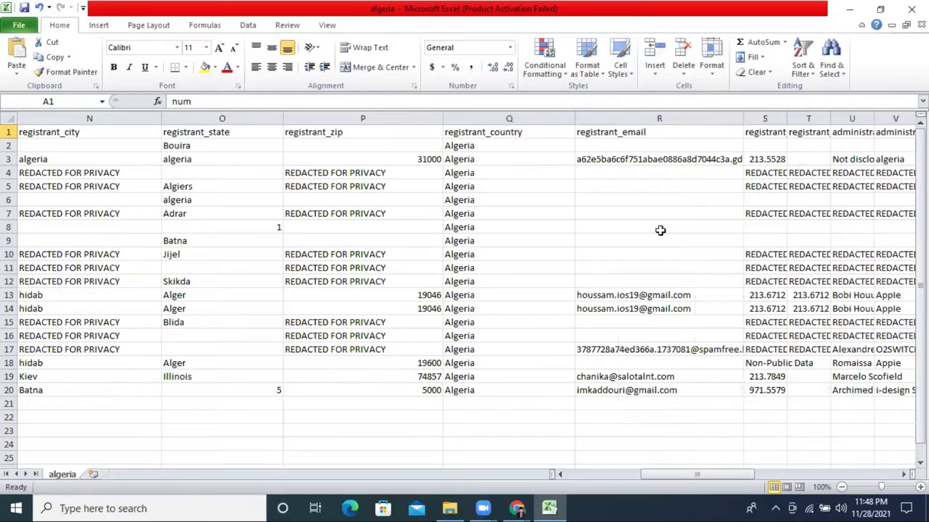
drag(743, 118, 781, 118)
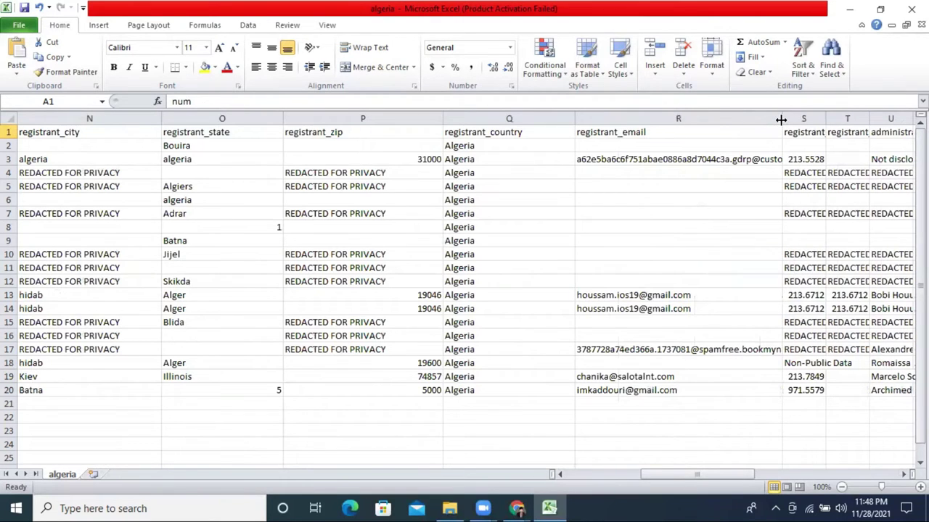
Examine individual registrant_email entries, opening the one in row 20
click(618, 298)
click(645, 334)
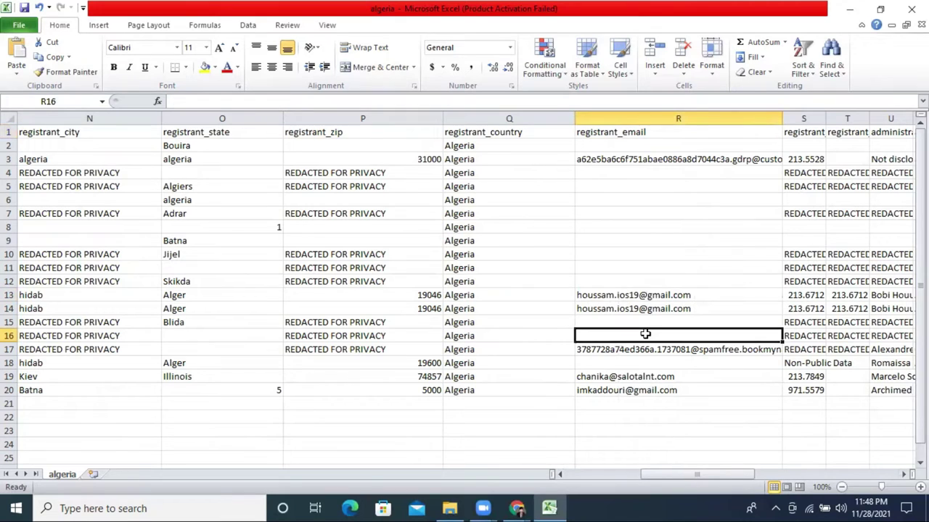
double_click(653, 392)
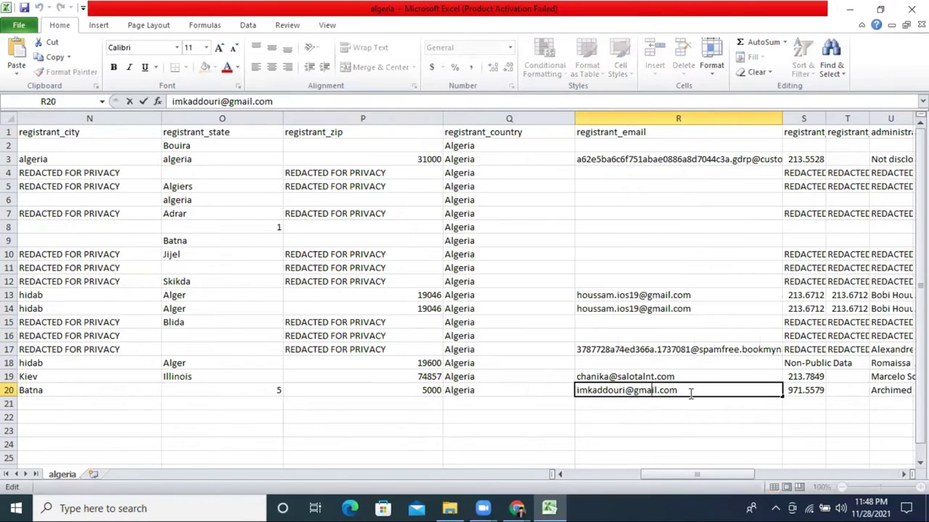
Leave the open e-mail cell and widen the registrant_phone, registrant_fax, administrative_name and technical_fax columns to show their full contents
drag(704, 470, 716, 472)
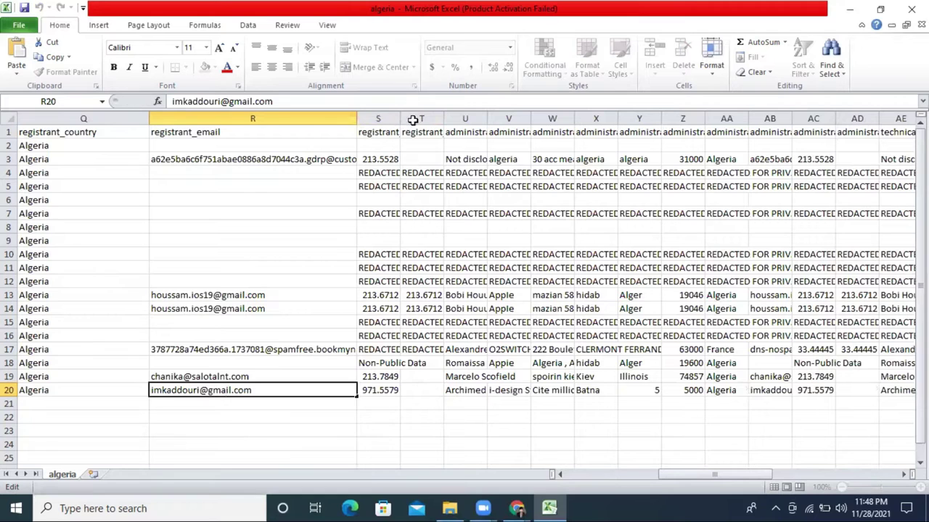
click(425, 132)
click(291, 173)
click(357, 118)
drag(400, 118, 477, 120)
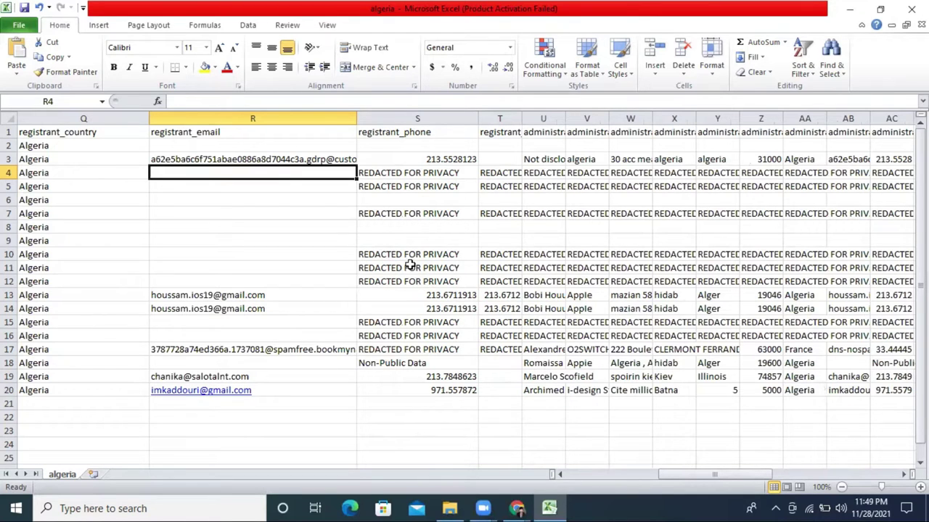
drag(522, 118, 645, 117)
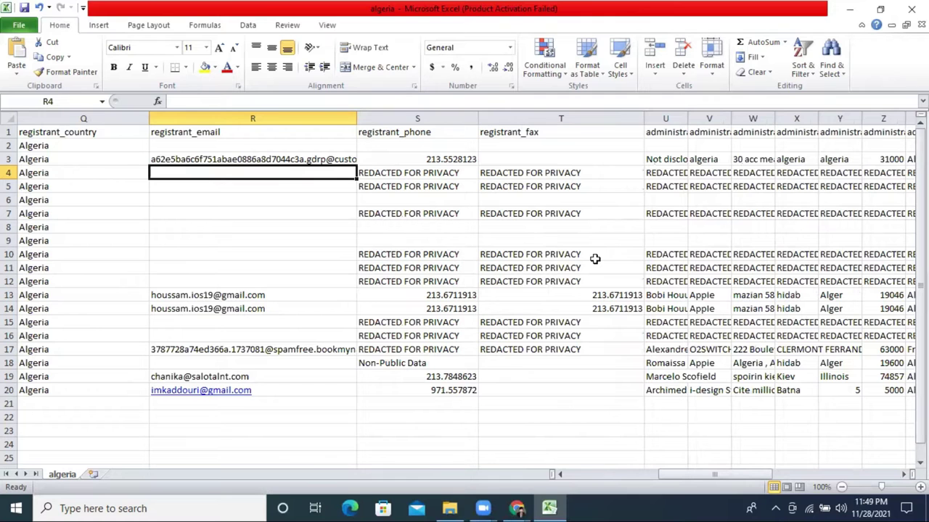
drag(685, 117, 805, 117)
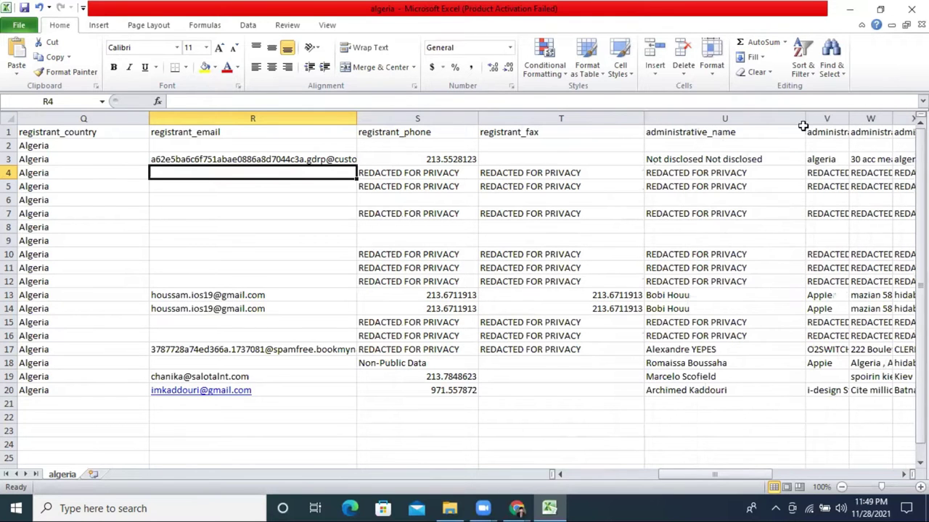
drag(686, 474, 745, 473)
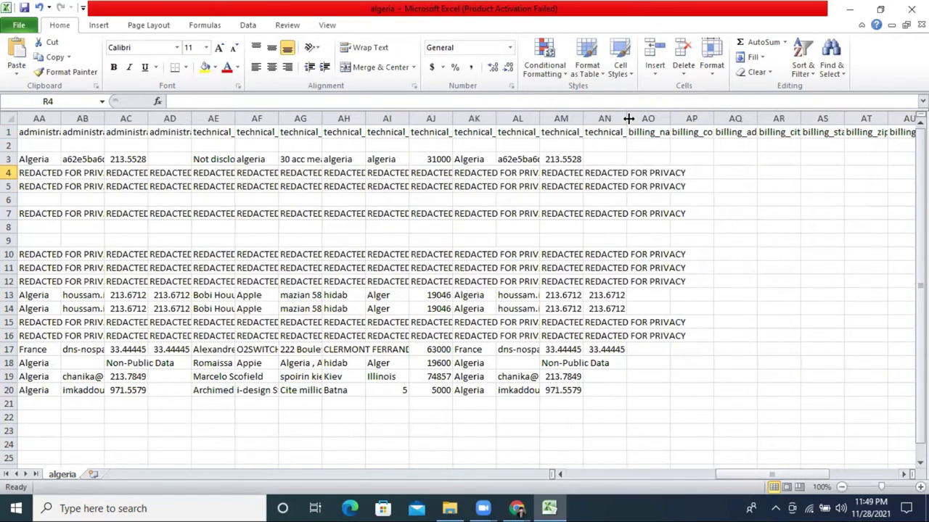
drag(628, 118, 799, 120)
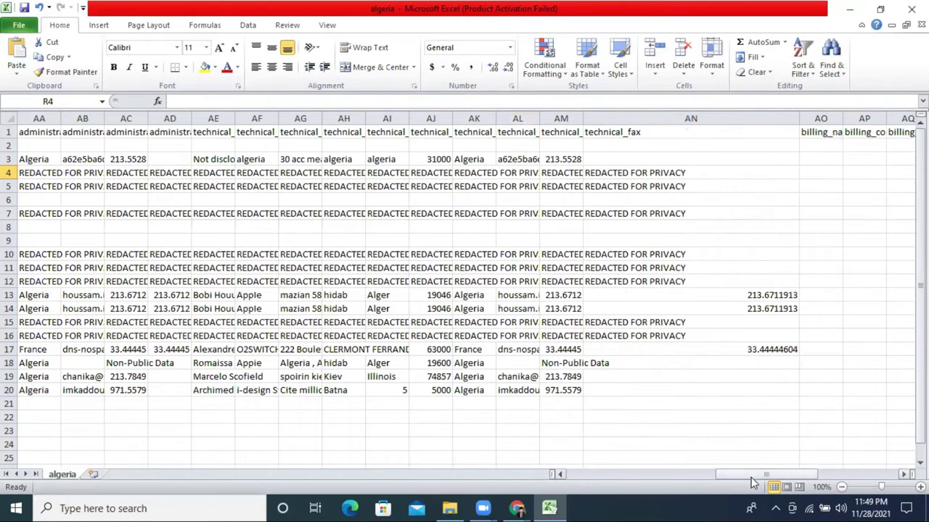
Open the registrant_phone cells in rows 13 and 14 to view their complete numbers, leaving them unedited
drag(753, 483, 691, 476)
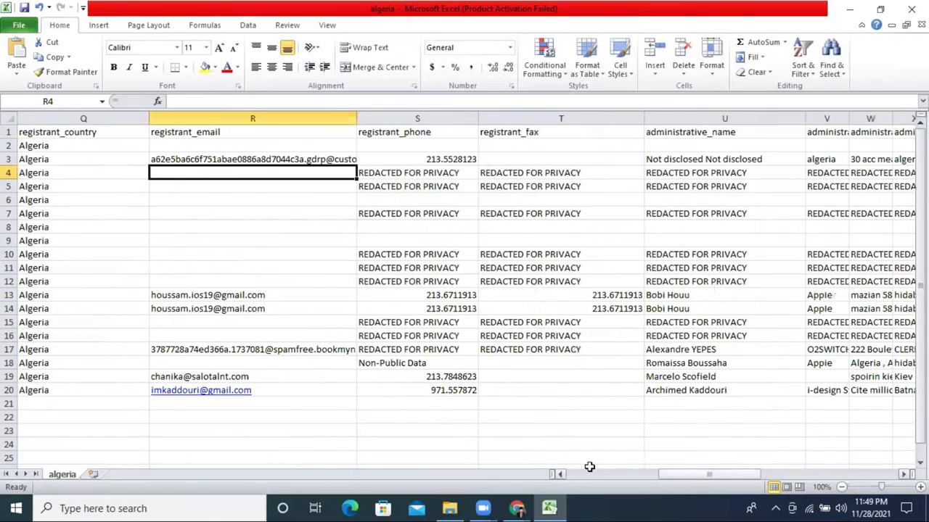
double_click(444, 295)
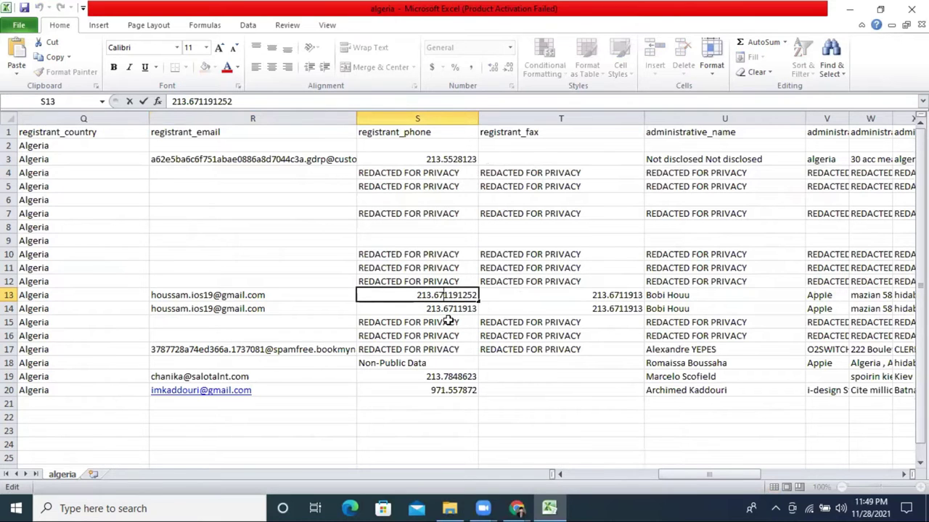
double_click(444, 308)
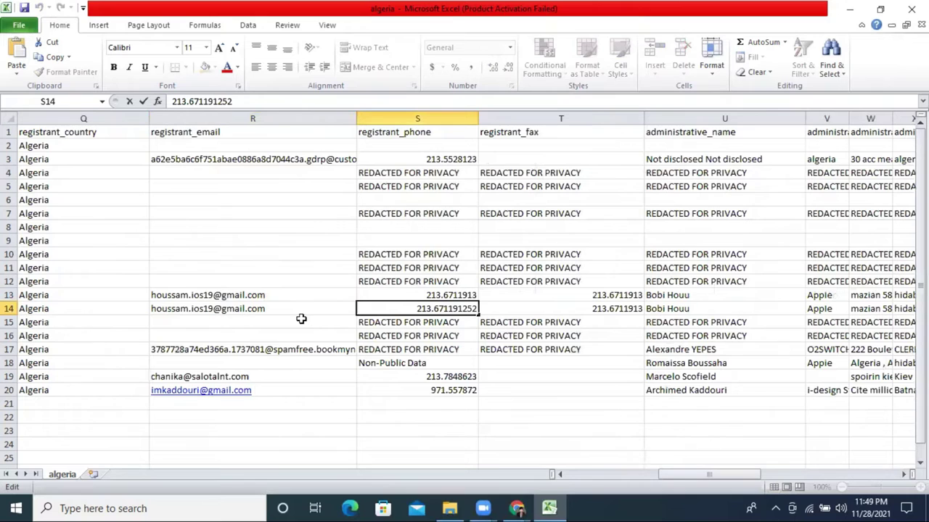
click(328, 397)
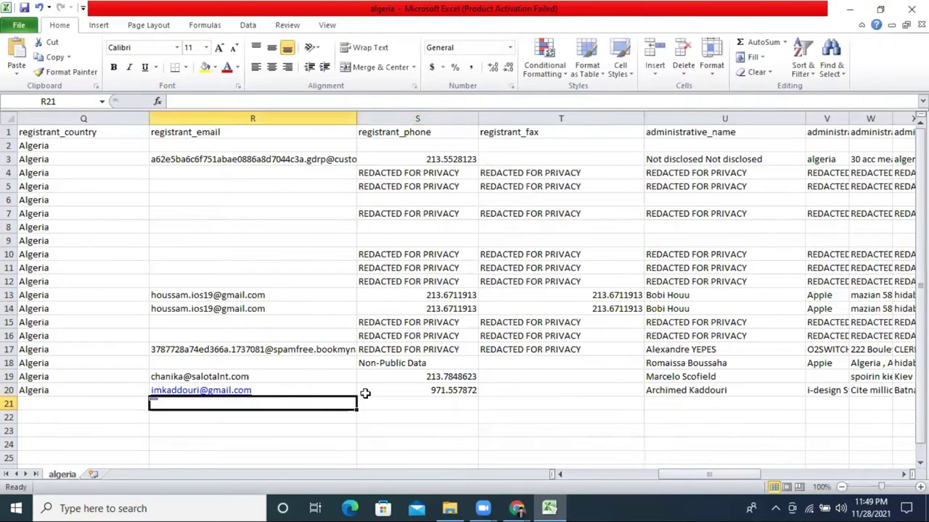
Open the registrant_phone cell in row 20 and highlight its complete number
double_click(455, 392)
double_click(455, 392)
click(457, 392)
right_click(456, 392)
key(Escape)
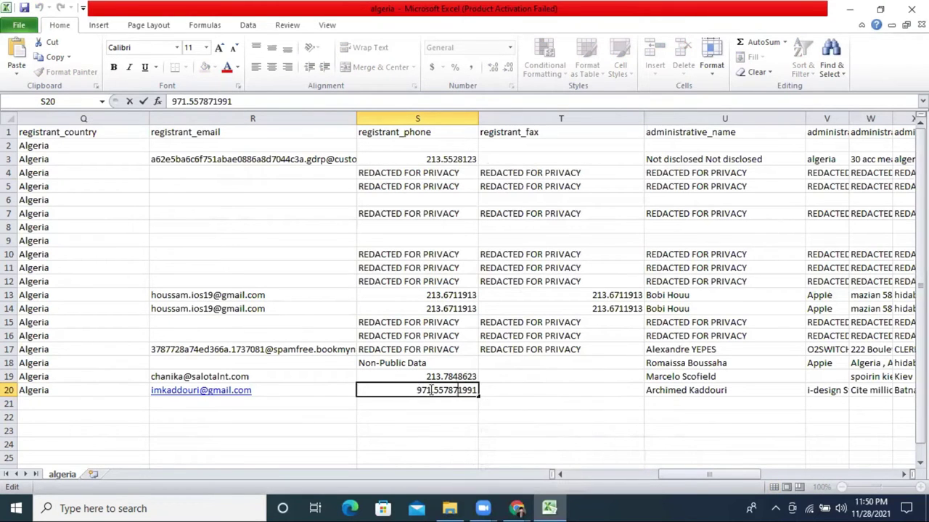
double_click(485, 391)
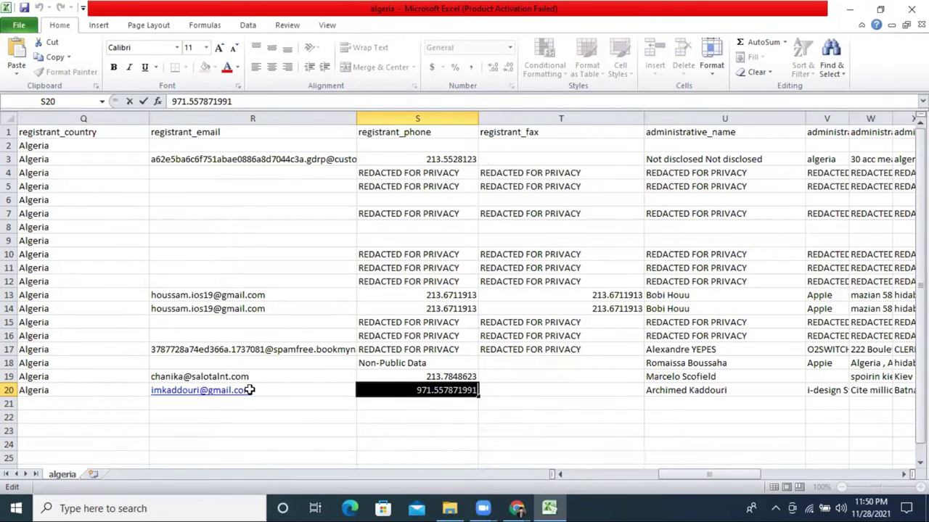
Copy the registrant's e-mail address from row 20 and minimize the workbook to return to the country-specific-database folder
click(273, 392)
double_click(273, 391)
double_click(273, 392)
key(ctrl+c)
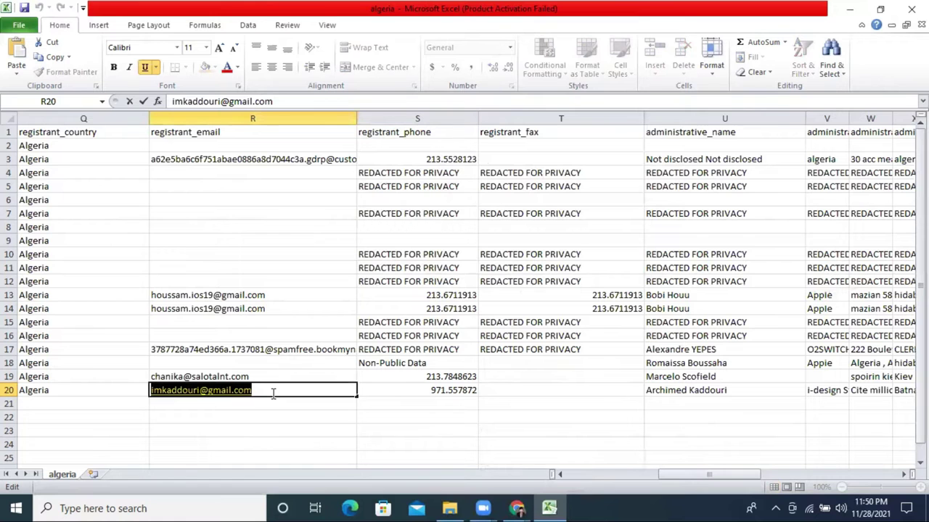
click(849, 9)
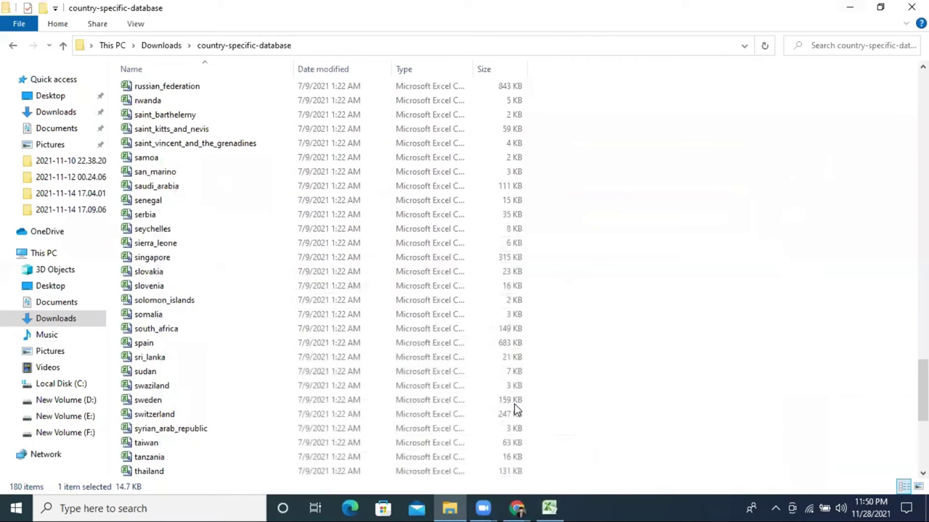
Switch to Chrome, open Gmail and start a new message addressed to the copied registrant's e-mail address
click(849, 8)
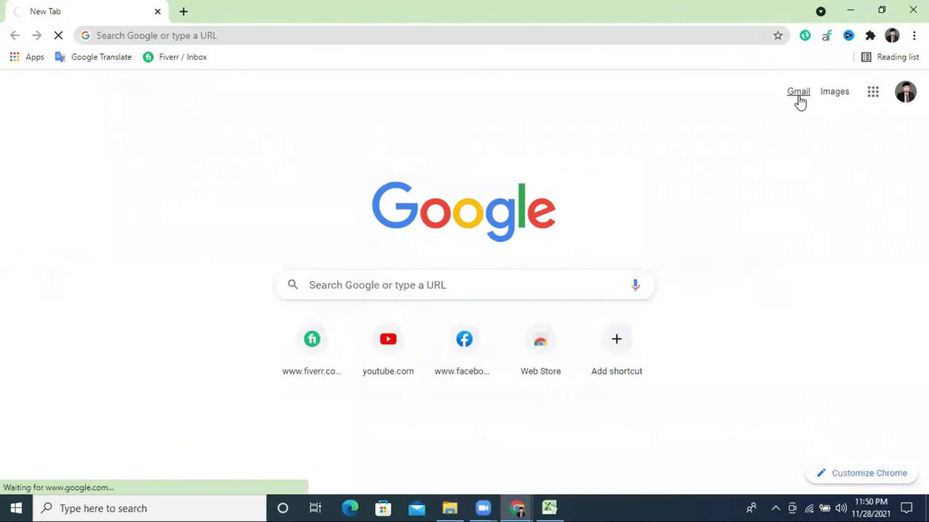
click(798, 98)
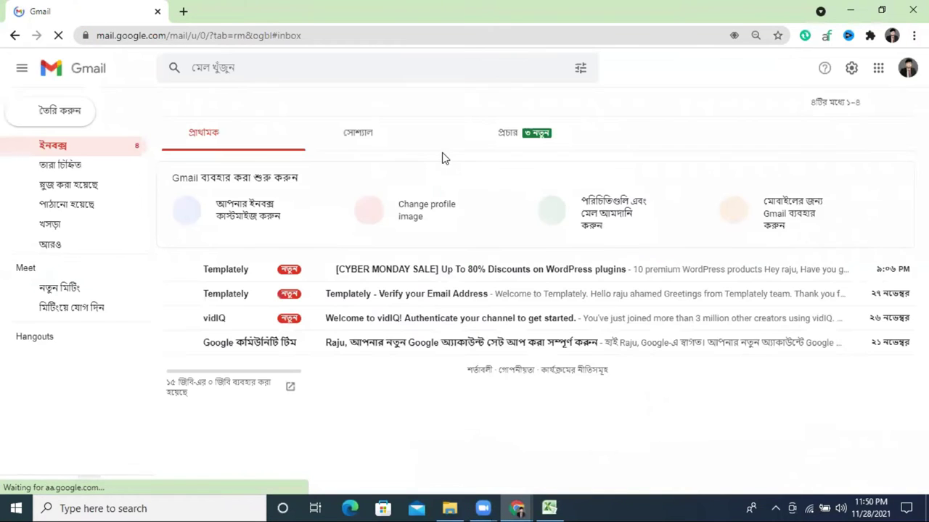
click(56, 116)
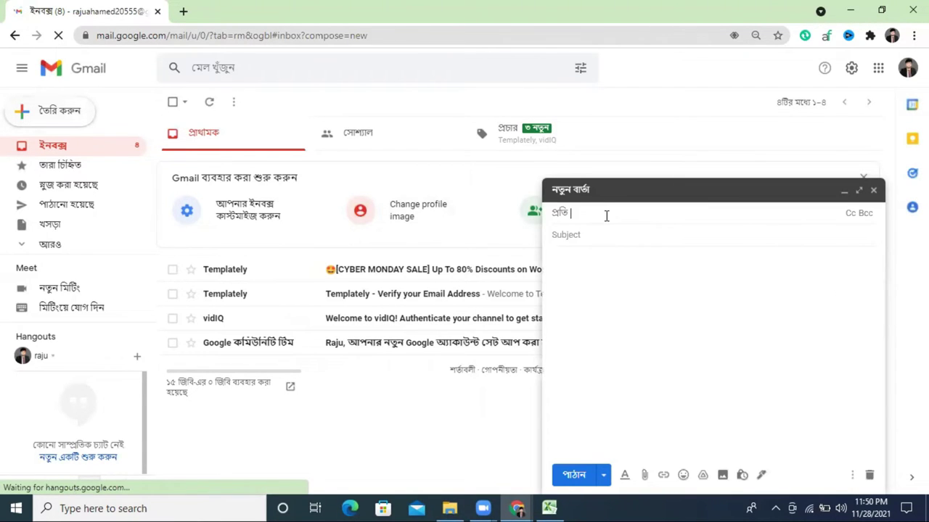
key(ctrl+v)
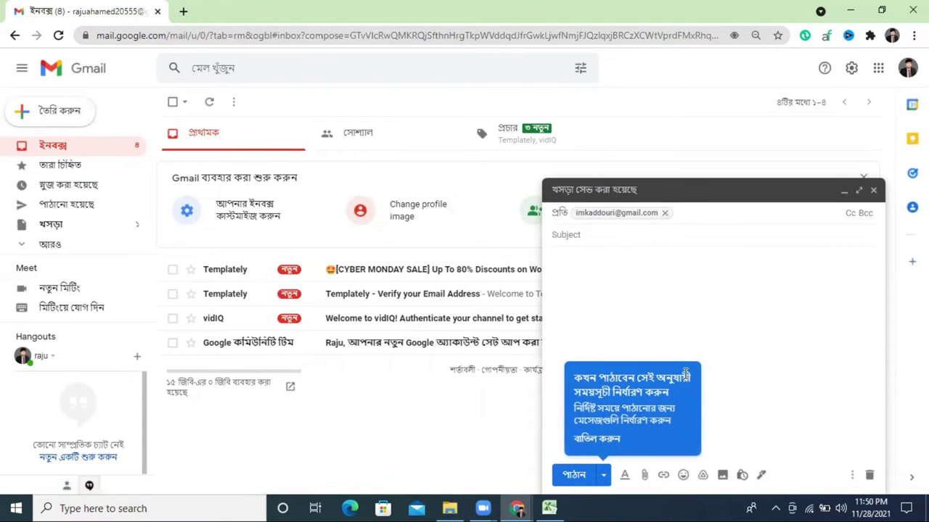
Check the recipient in the new message and close the Gmail window without sending it
click(741, 341)
click(598, 213)
mouse_move(607, 216)
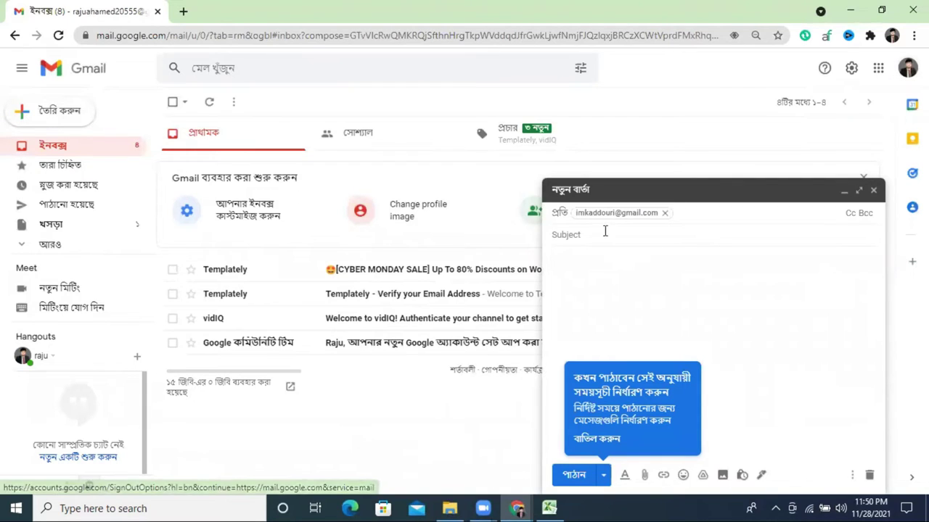
mouse_move(601, 212)
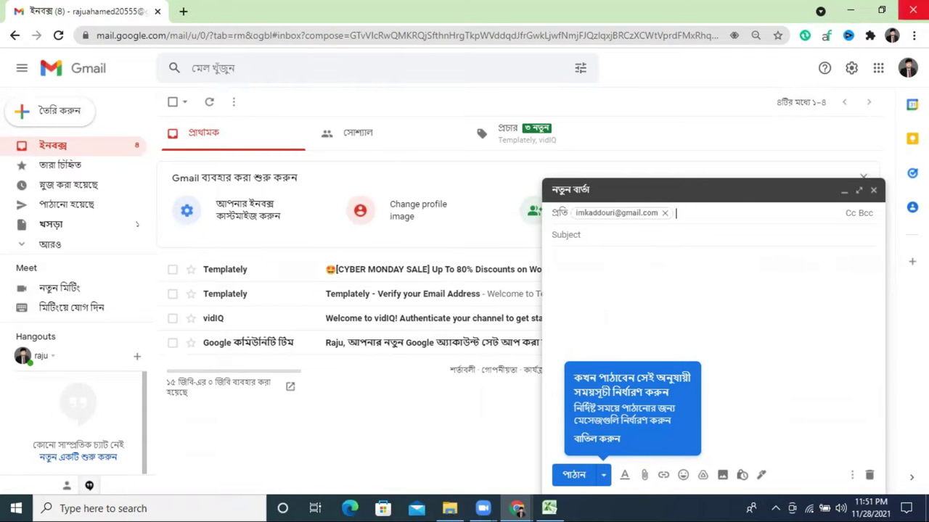
click(913, 11)
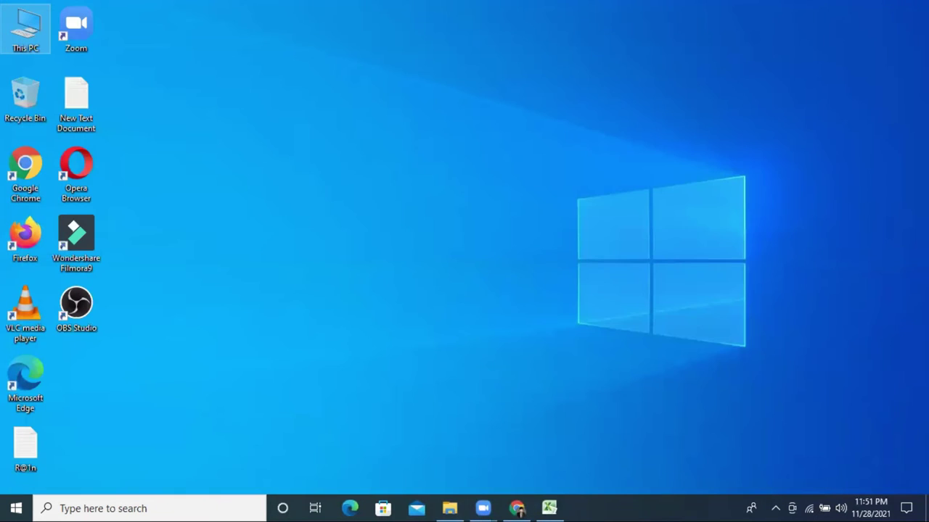
In the incognito Chrome window, open a spare tab, review Whois Data Center's database-by-countries table and dismiss the downloads bar
click(517, 506)
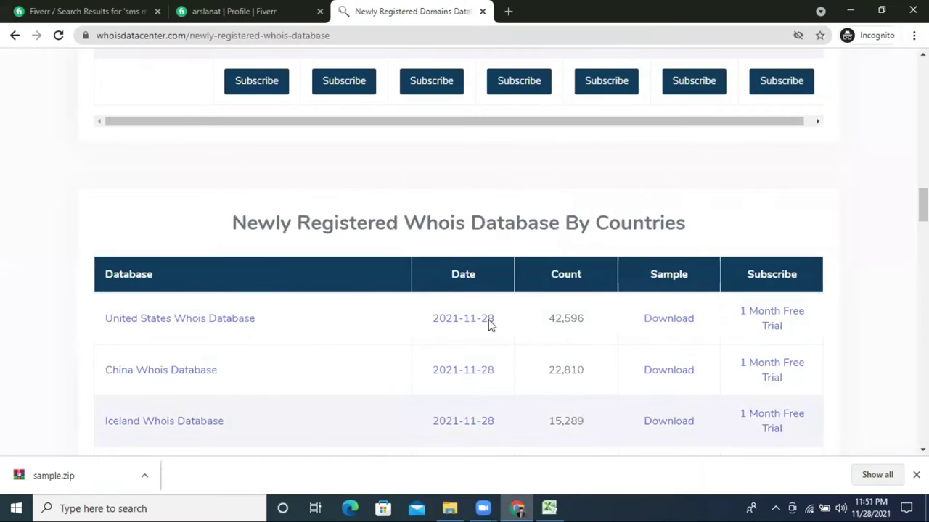
click(508, 11)
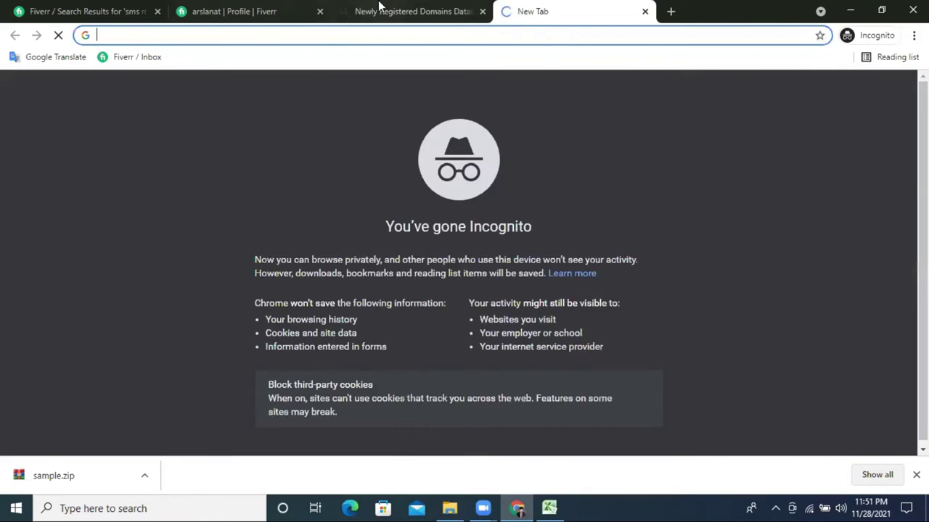
click(379, 10)
scroll(485, 165, down, 4)
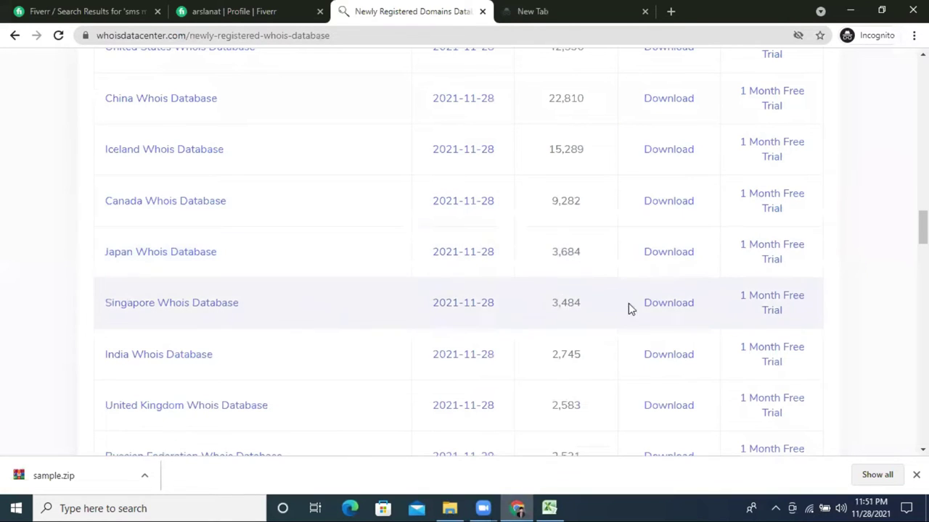
scroll(629, 305, down, 3)
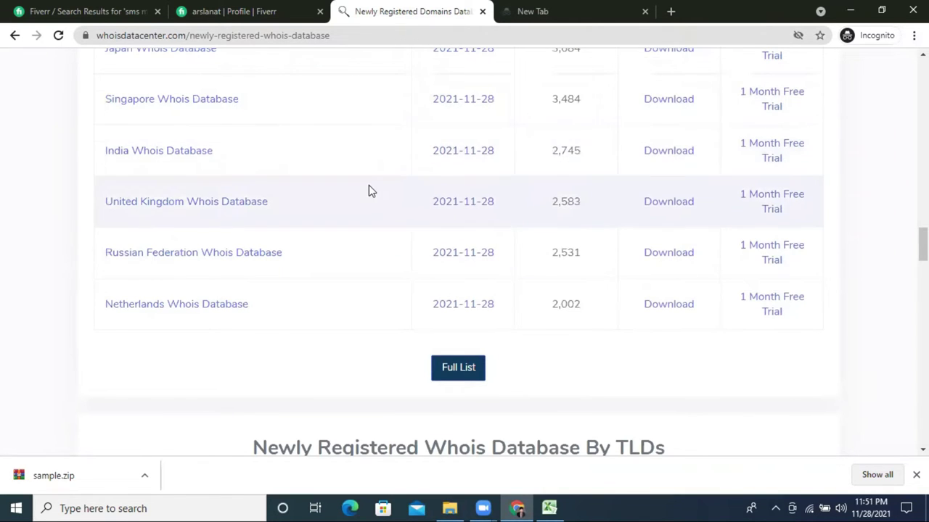
scroll(469, 203, up, 4)
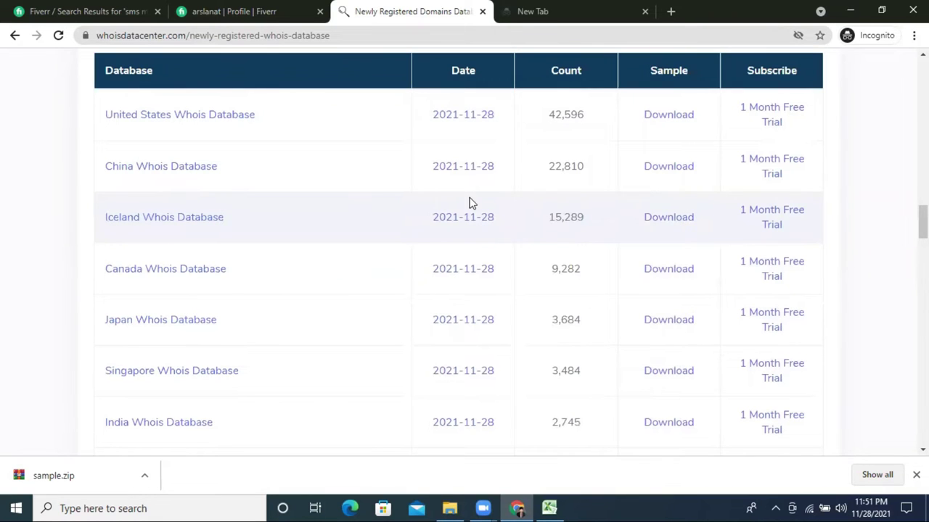
click(916, 475)
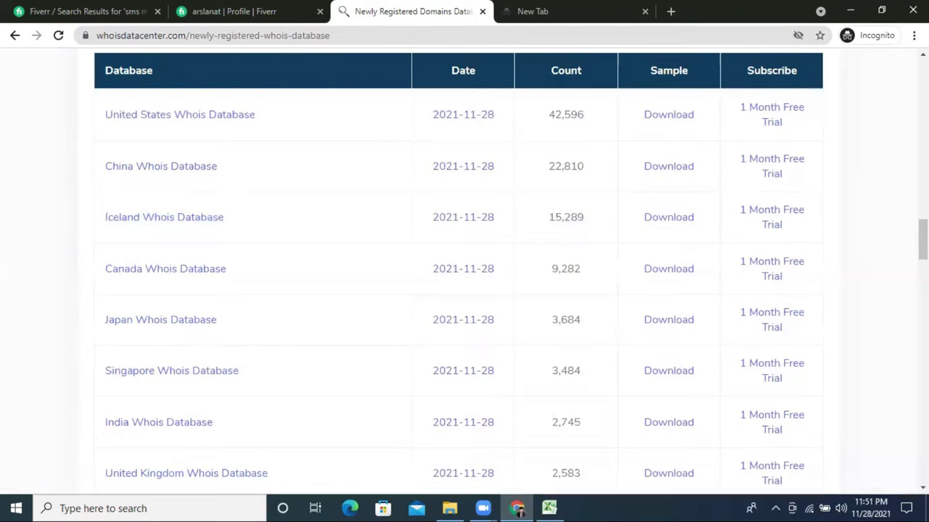
scroll(653, 320, up, 15)
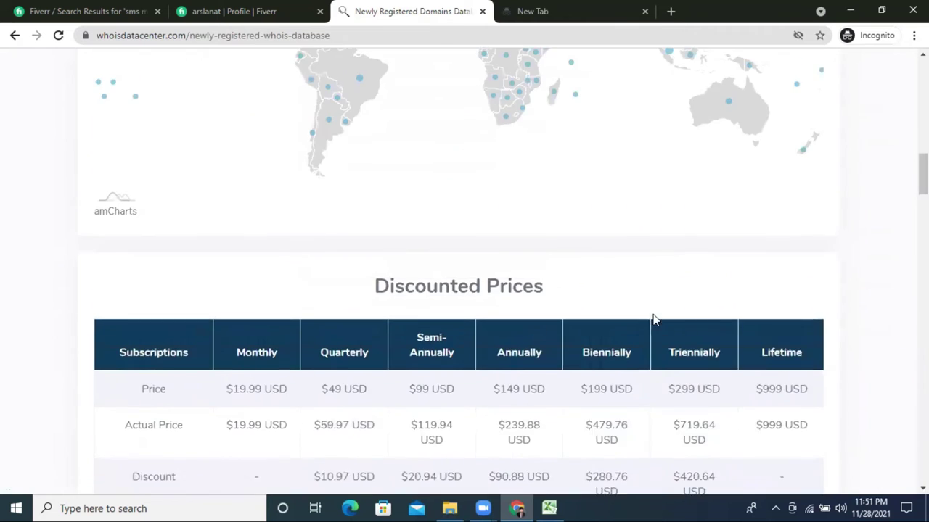
scroll(654, 319, up, 10)
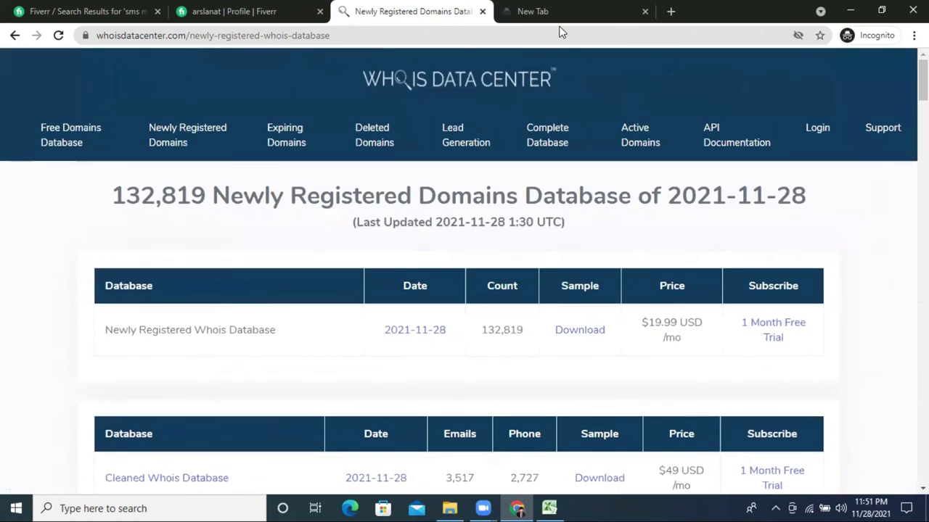
Search Google in the empty tab for "sms marketing best tools"
click(552, 12)
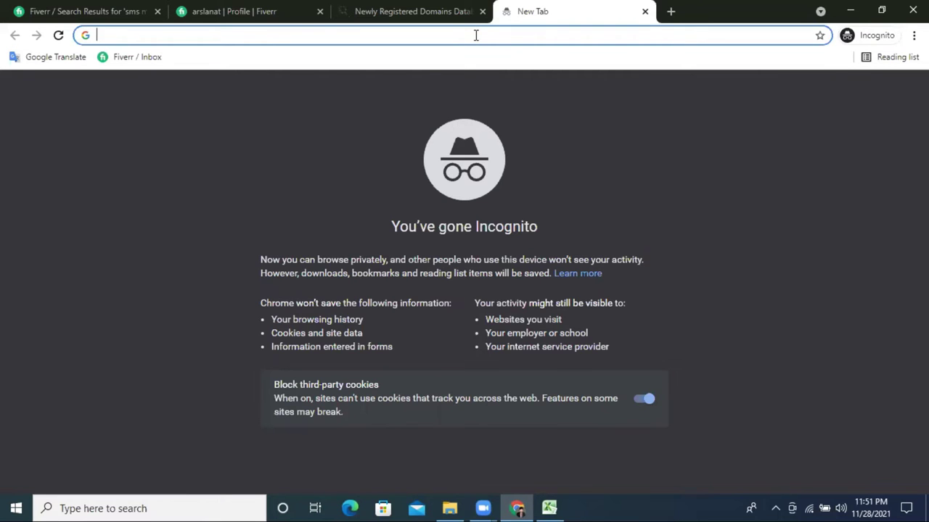
text(sms )
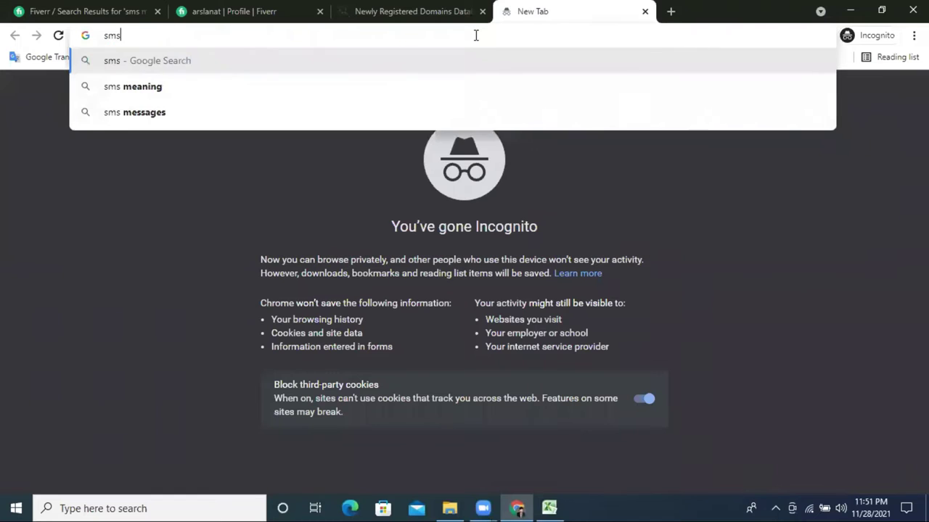
text(mark)
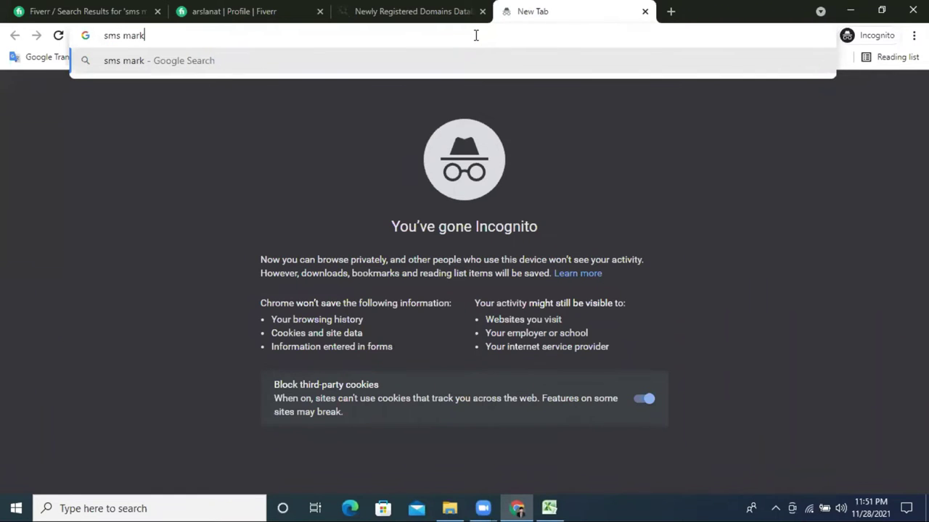
text(eting )
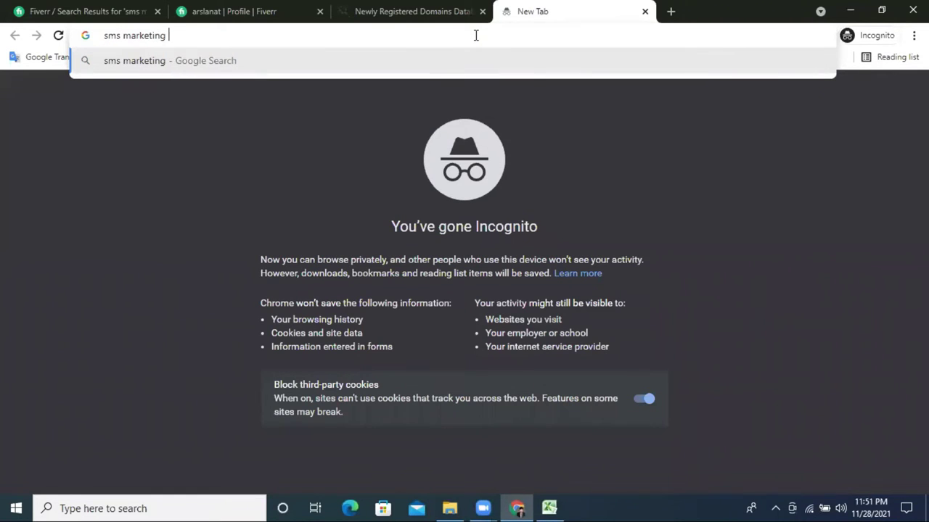
text(best tools)
key(Return)
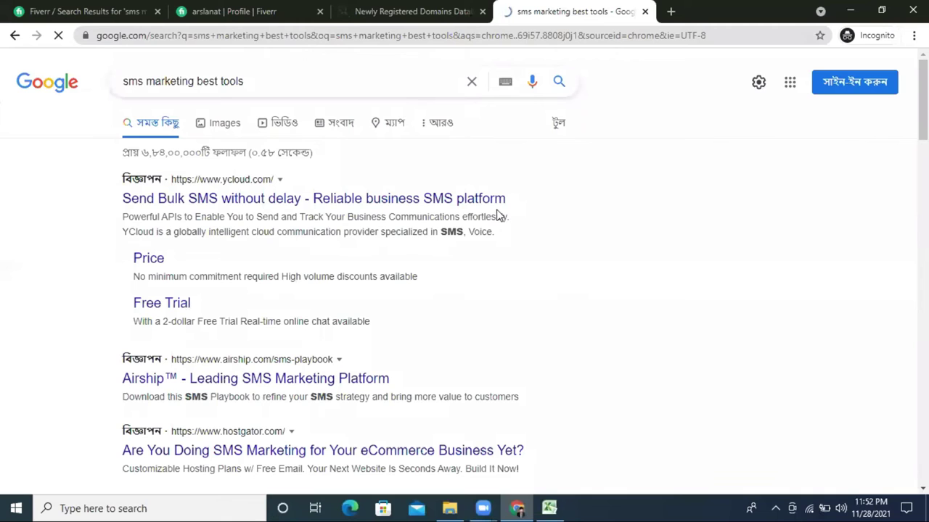
Look through the search results and open MobileMonkey's article "20 SMS Marketing Tools No Business Should Be Without"
scroll(487, 246, down, 2)
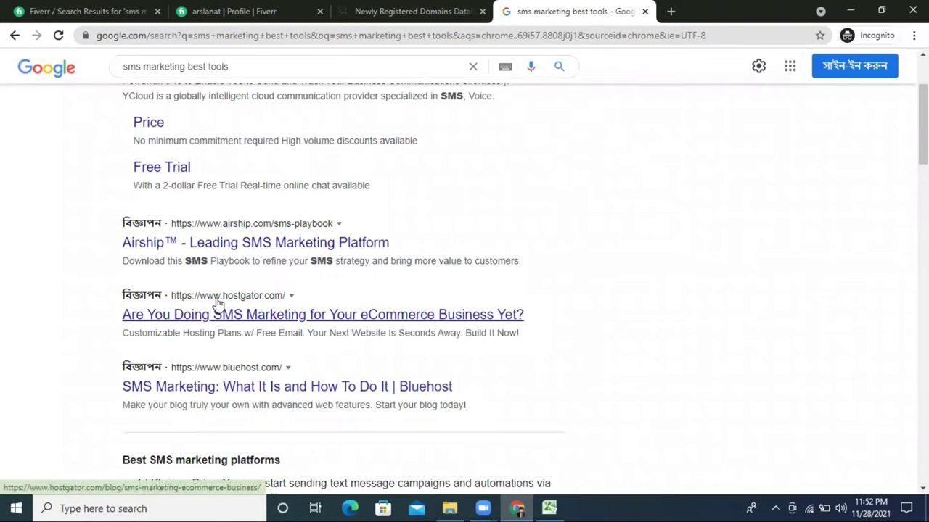
scroll(404, 215, down, 3)
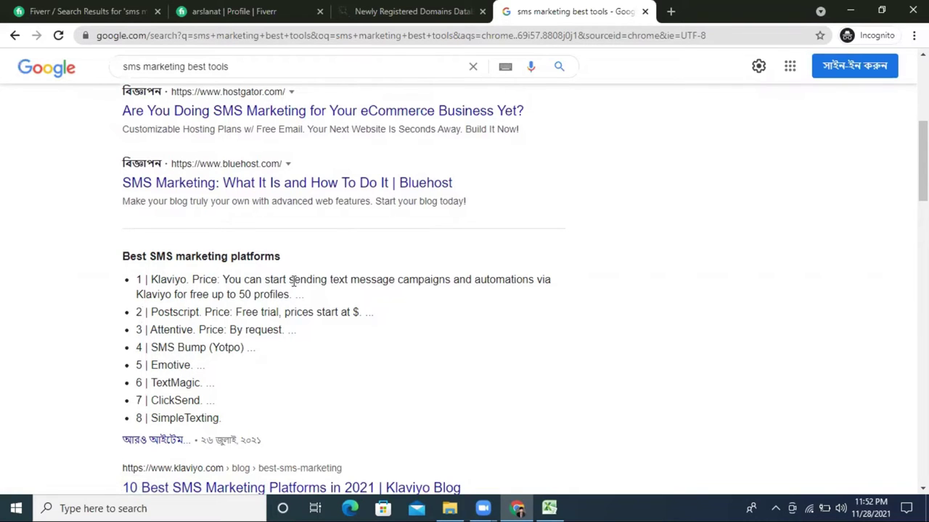
scroll(305, 297, down, 1)
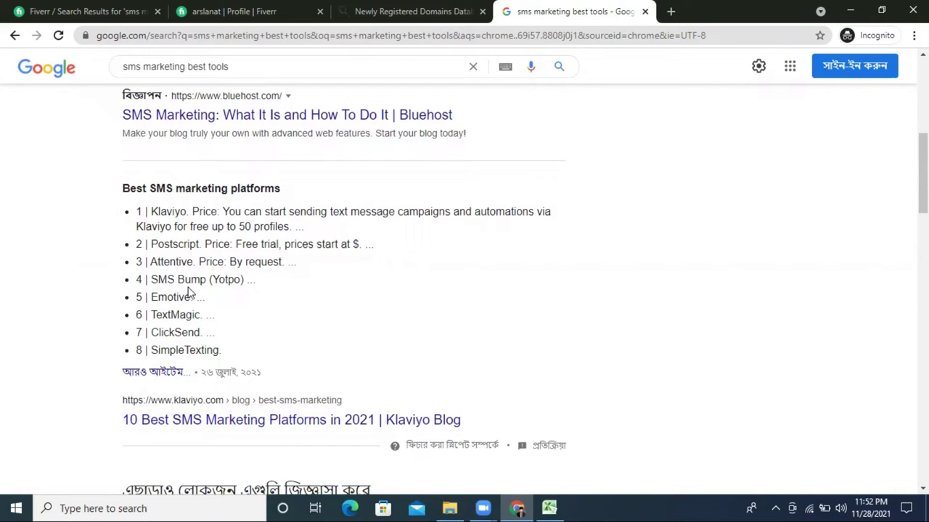
scroll(245, 278, down, 2)
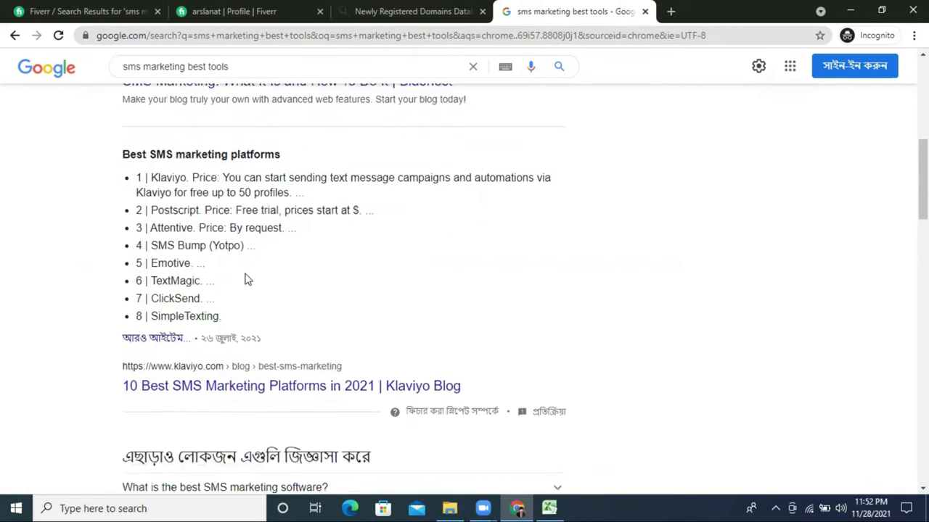
scroll(255, 302, down, 3)
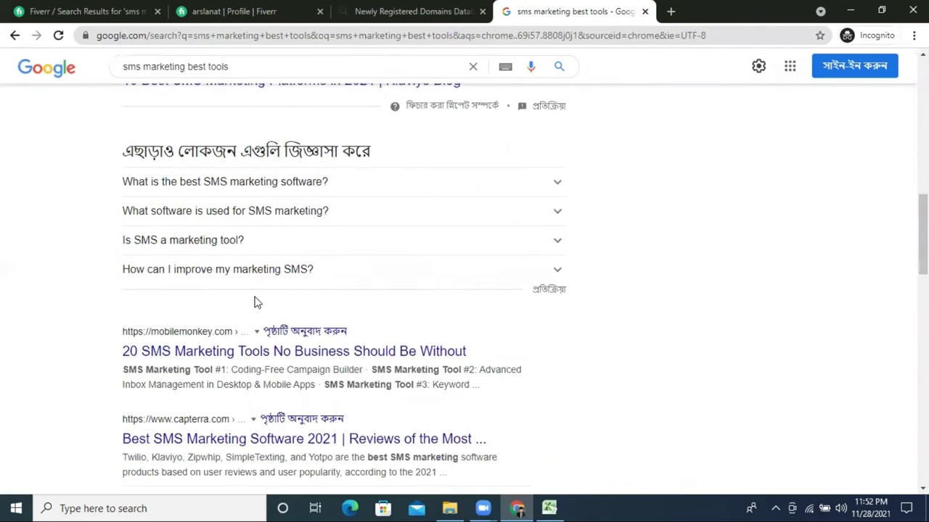
click(240, 353)
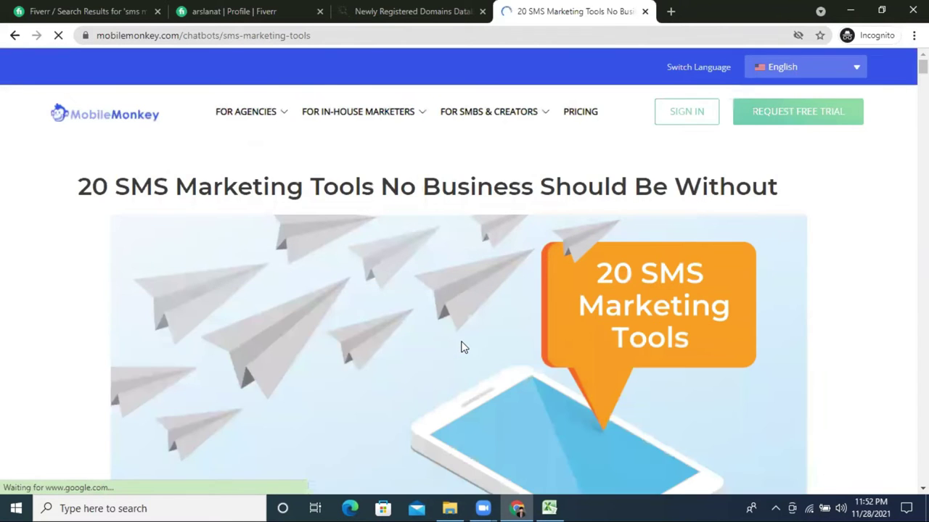
Open MobileMonkey's Black Friday offer from the article, skim the deal page and return to the article
scroll(462, 347, down, 15)
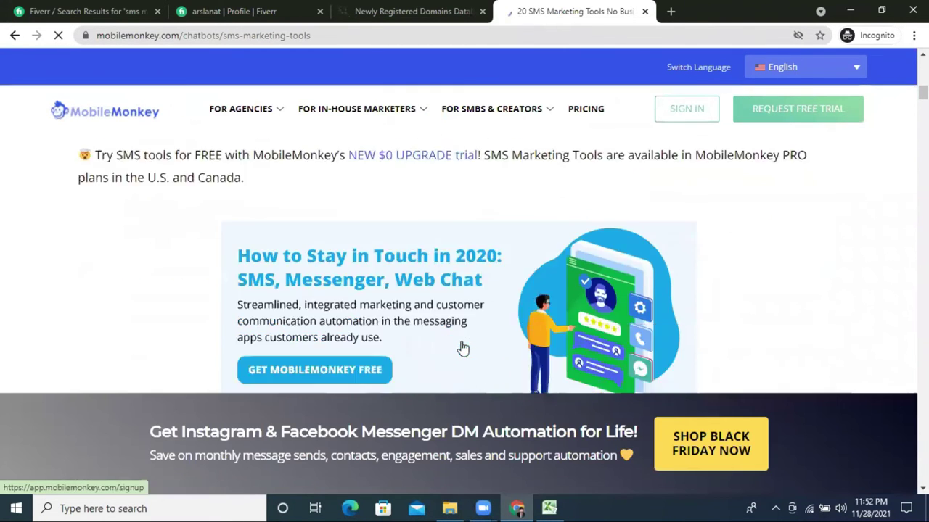
scroll(463, 348, down, 3)
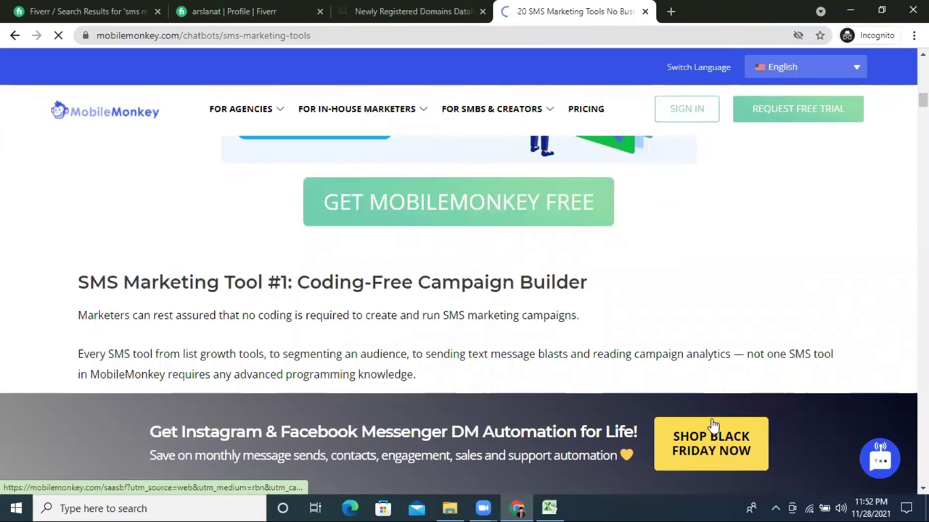
click(722, 444)
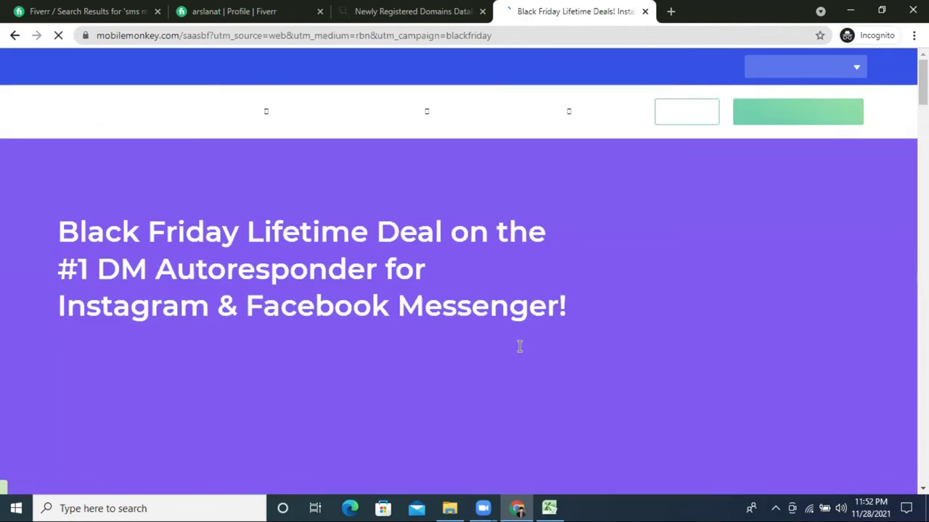
scroll(595, 341, down, 5)
scroll(646, 341, down, 5)
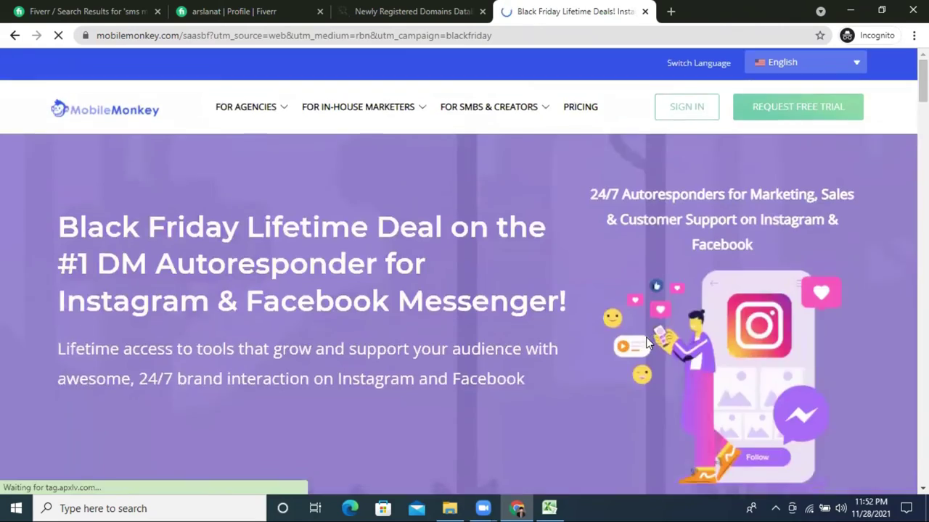
scroll(216, 261, down, 10)
click(11, 35)
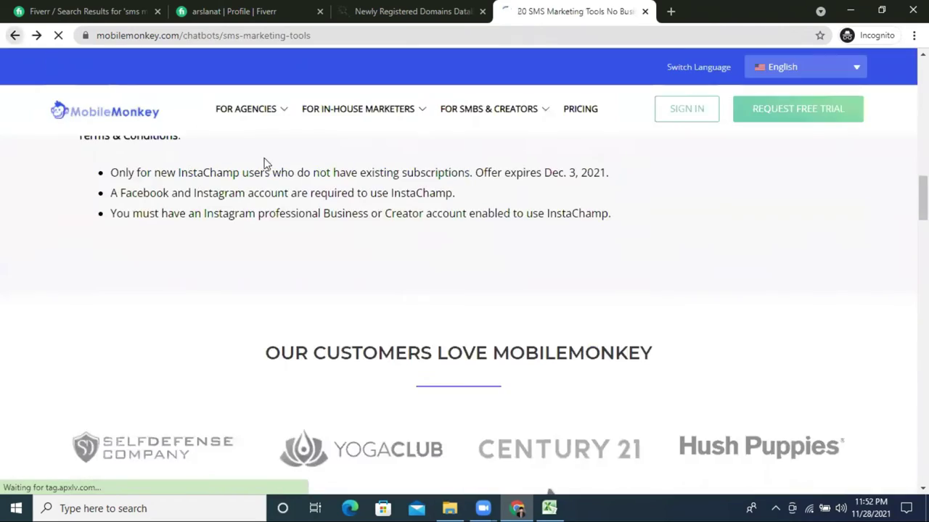
Examine the article's sections on SMS marketing tools #1 and #2, including the MobileMonkey dashboard features
scroll(349, 218, down, 5)
scroll(439, 254, down, 7)
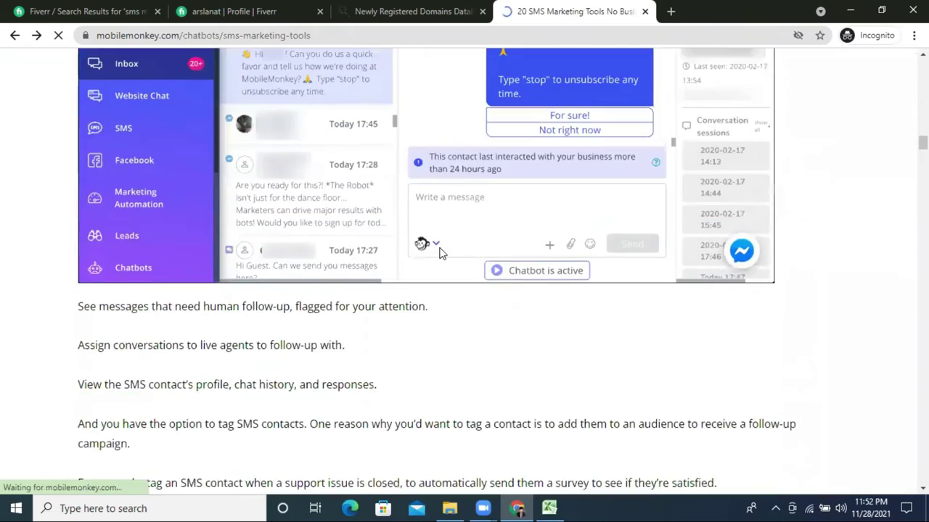
scroll(439, 253, up, 1)
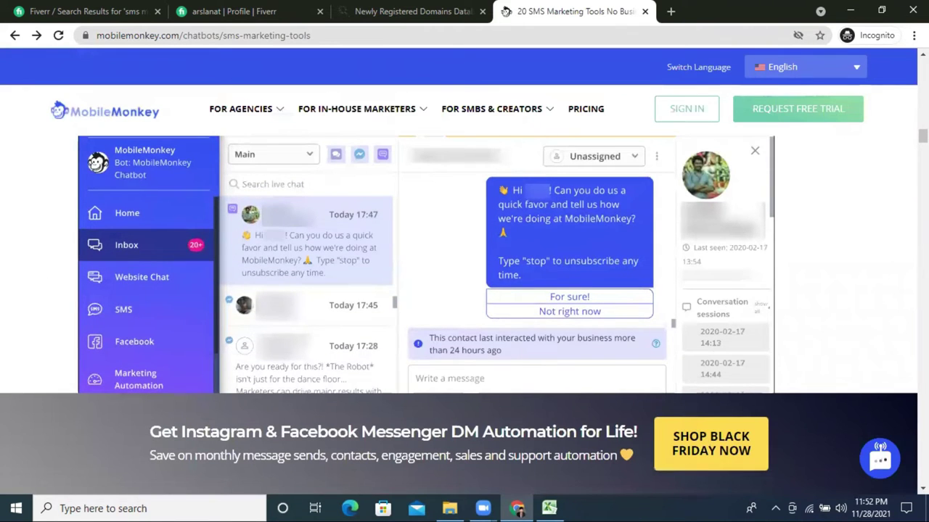
scroll(307, 263, up, 6)
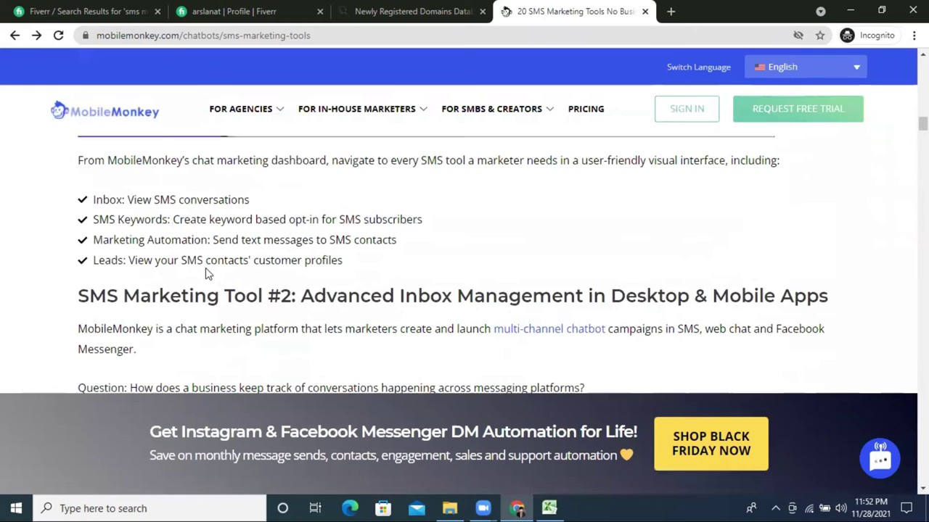
scroll(205, 272, up, 10)
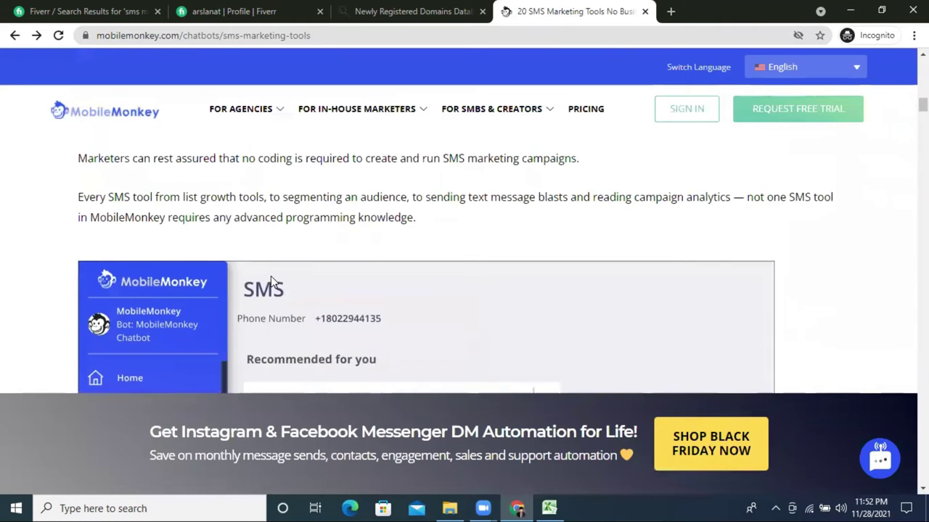
Skim the article's remaining SMS marketing tool sections, including #4 Contact List Uploader, and return to the Google results
scroll(271, 277, up, 2)
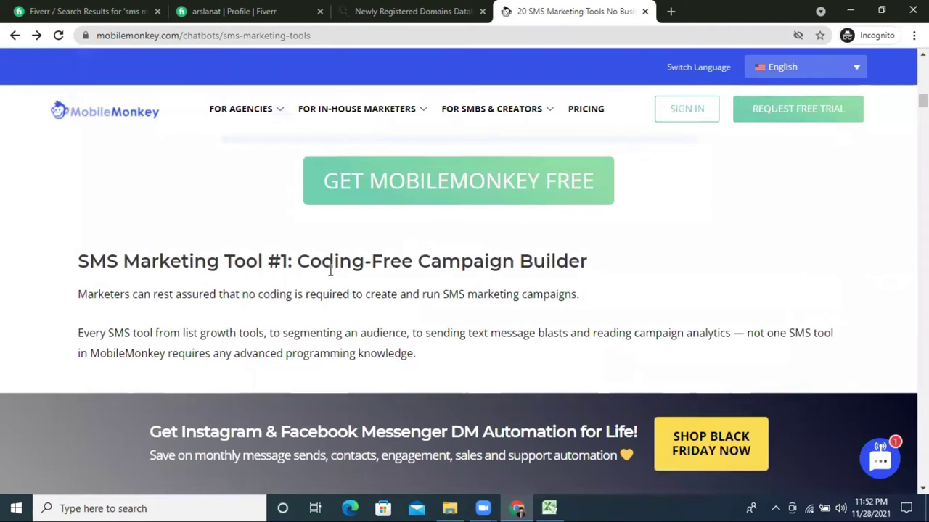
scroll(452, 279, down, 14)
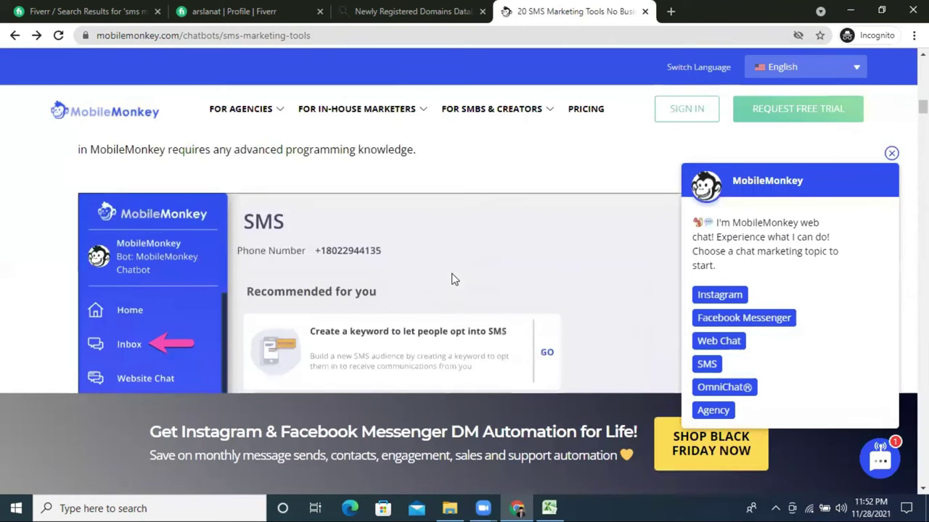
scroll(451, 279, down, 15)
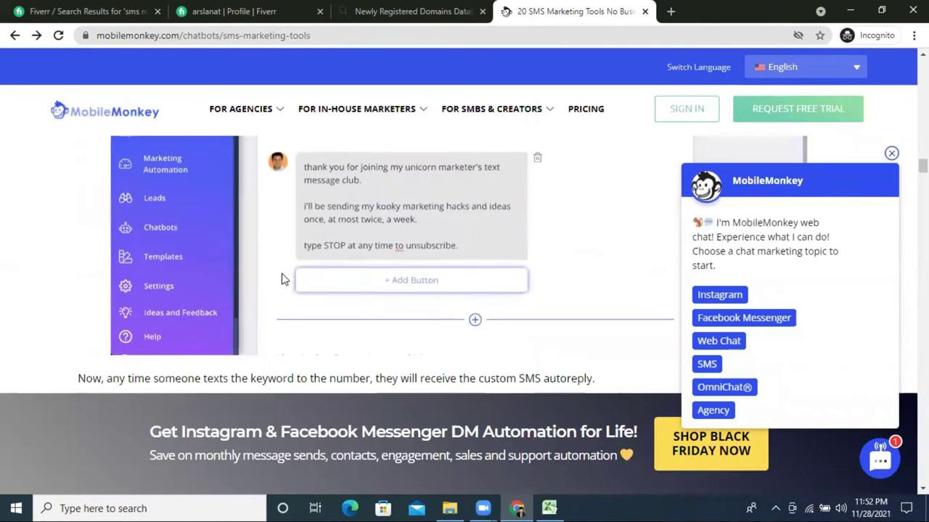
scroll(283, 279, up, 1)
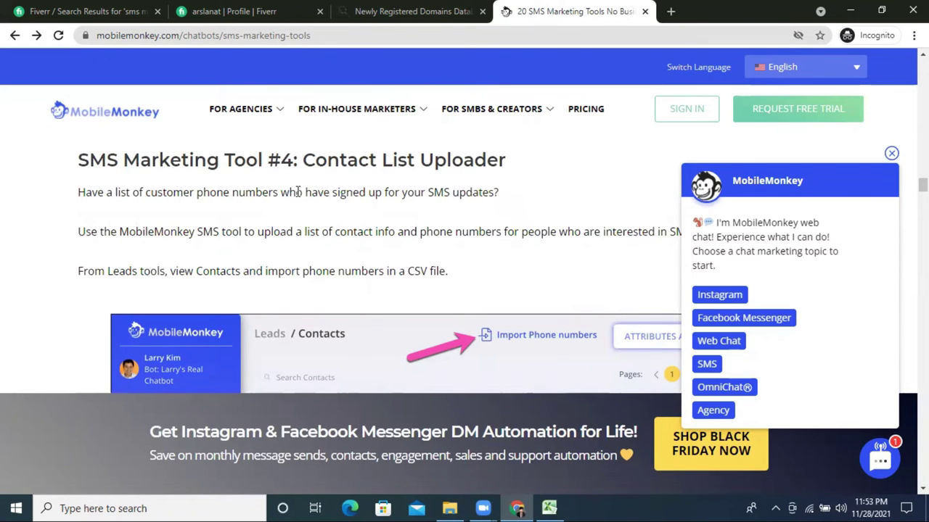
scroll(394, 181, down, 15)
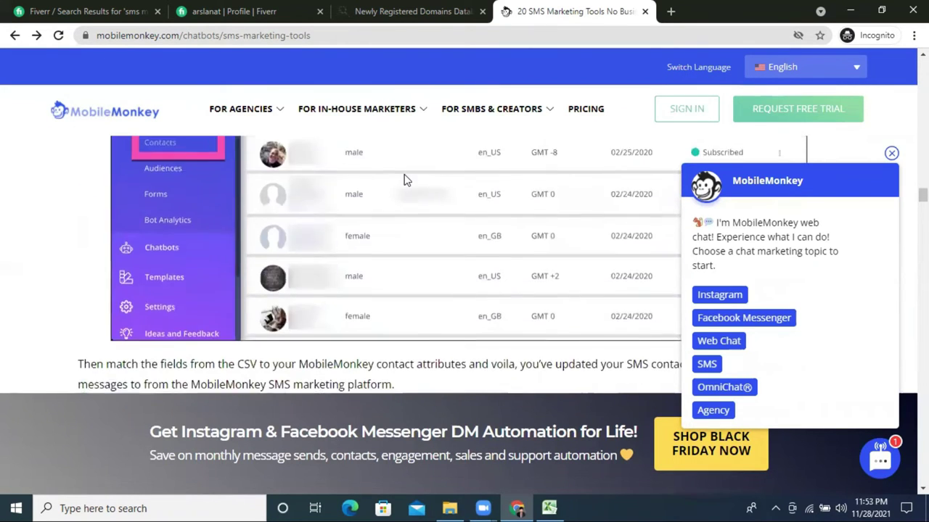
scroll(375, 199, down, 10)
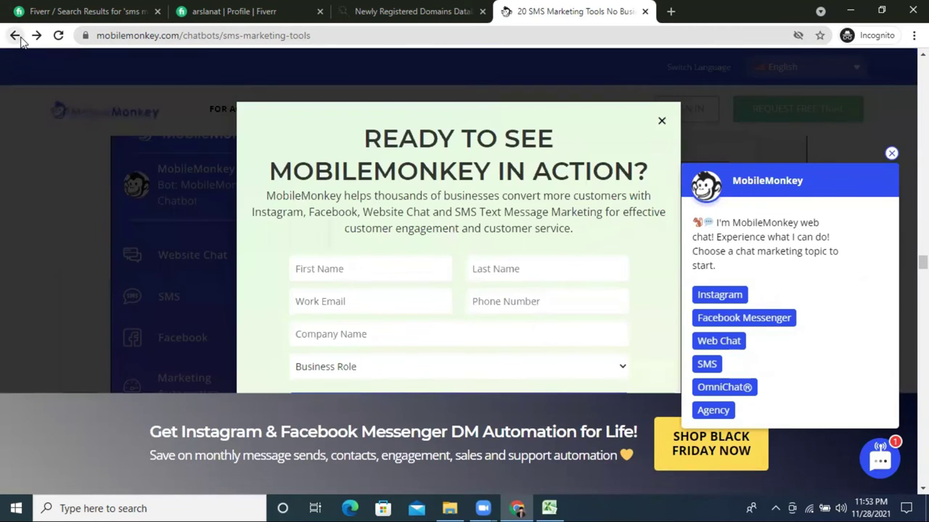
click(14, 35)
Search Google in a new tab for "bulk sms marketing"
click(671, 11)
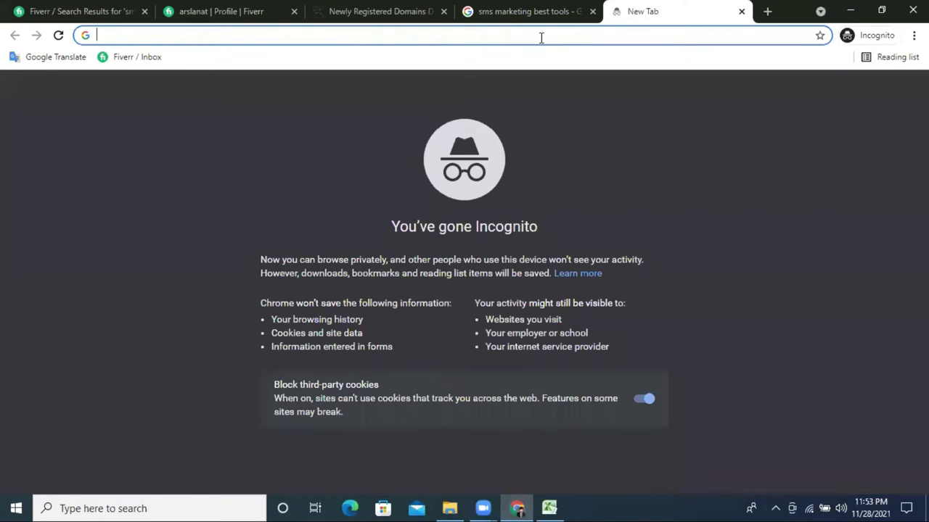
text(bulk)
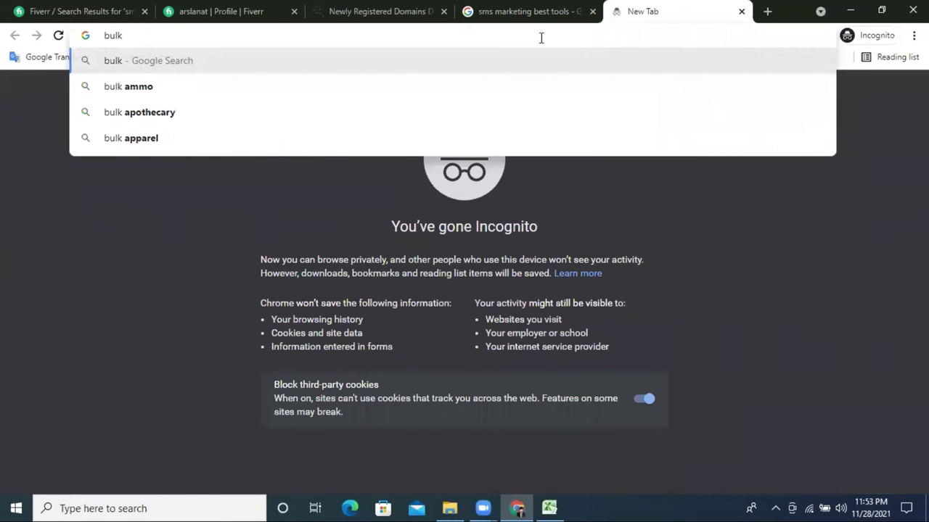
key(Return)
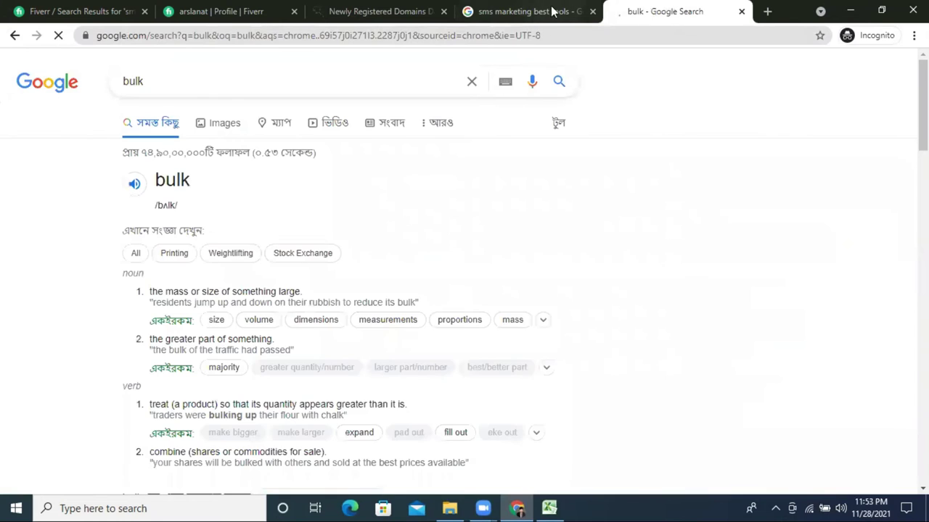
click(167, 81)
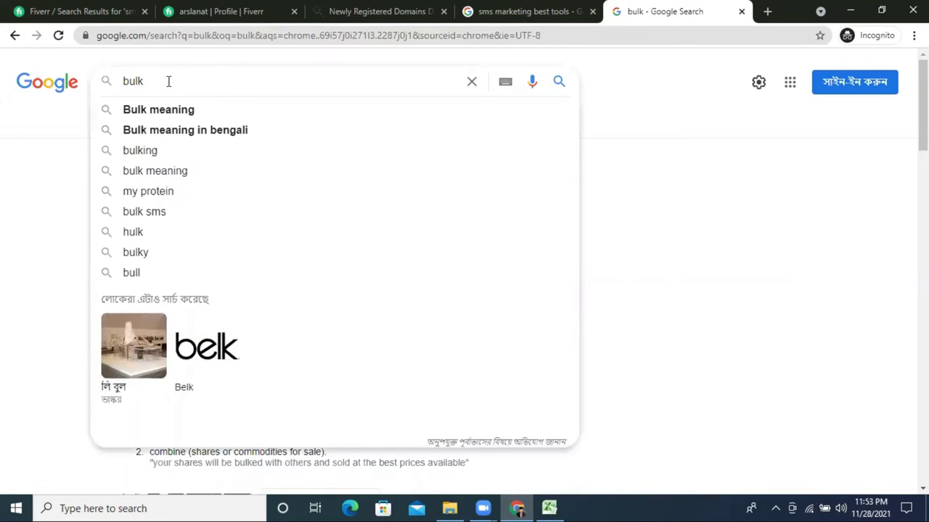
text(sms)
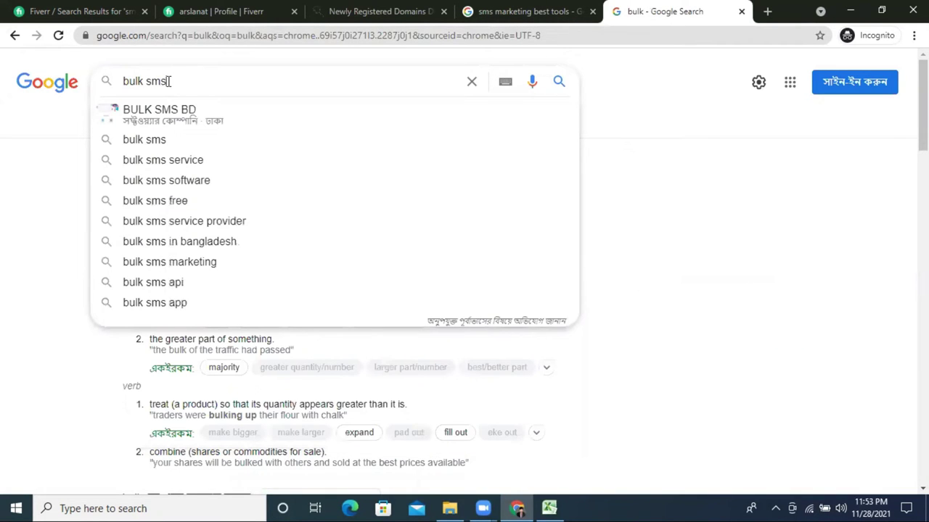
text( market)
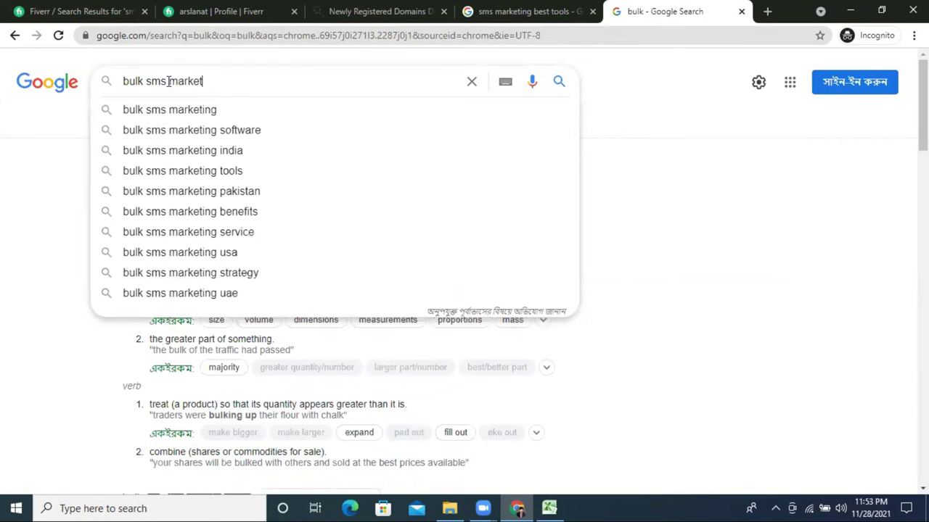
text(ing)
key(Return)
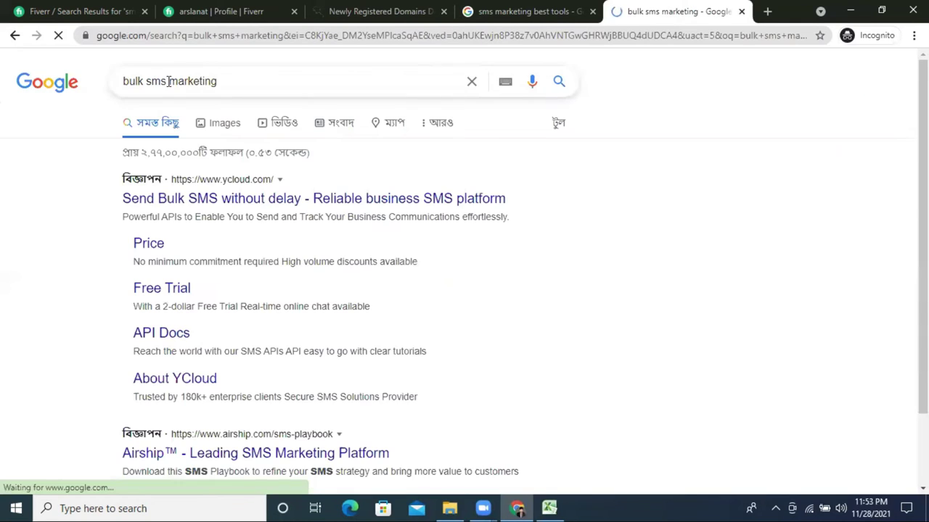
Dismiss the location request and look through the bulk SMS marketing results, including the local businesses and provider listings
scroll(436, 207, down, 4)
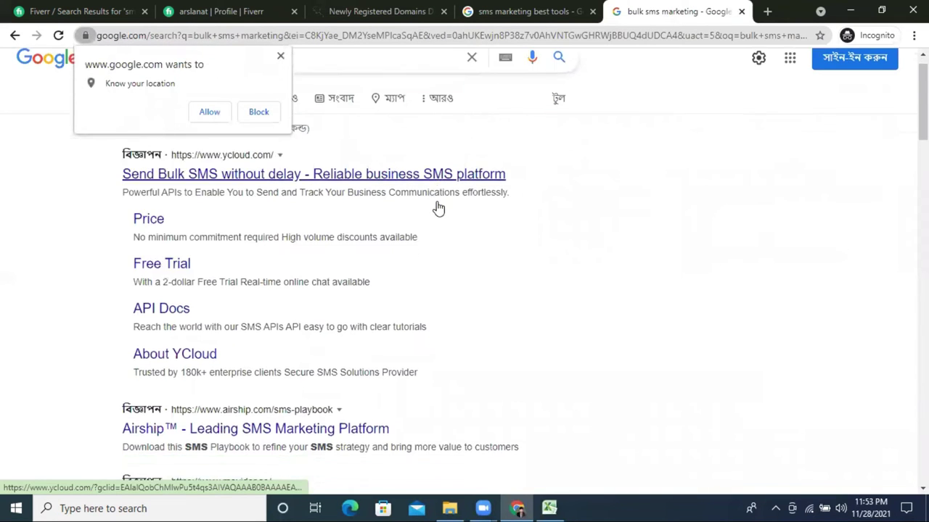
click(280, 57)
scroll(365, 209, down, 4)
scroll(365, 210, down, 5)
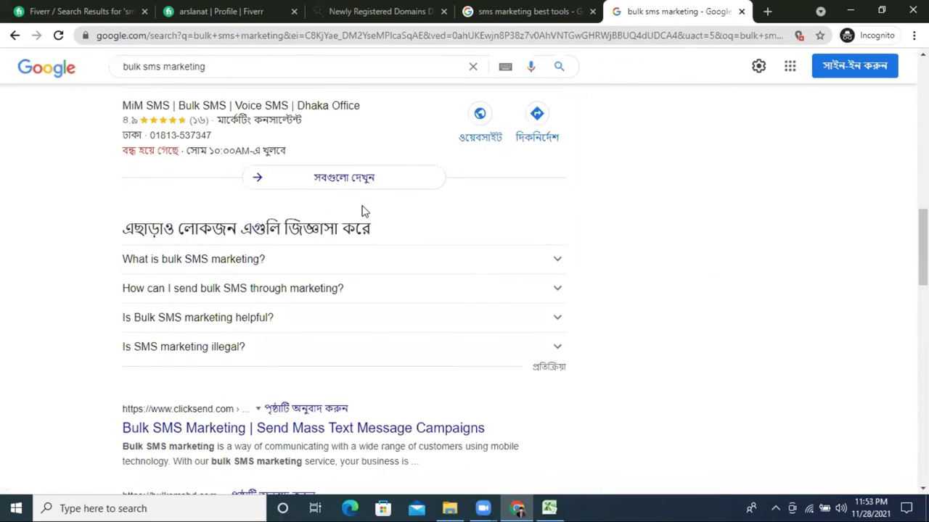
scroll(364, 210, down, 4)
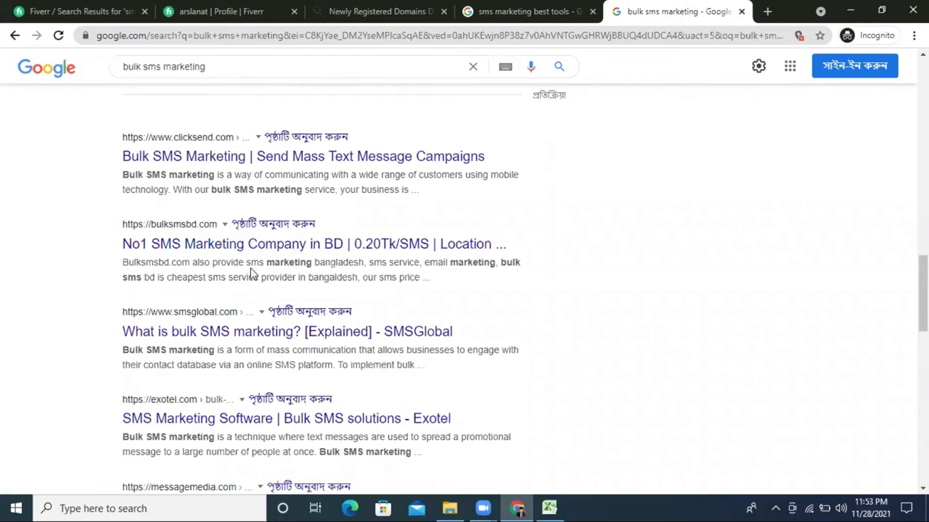
scroll(333, 270, down, 2)
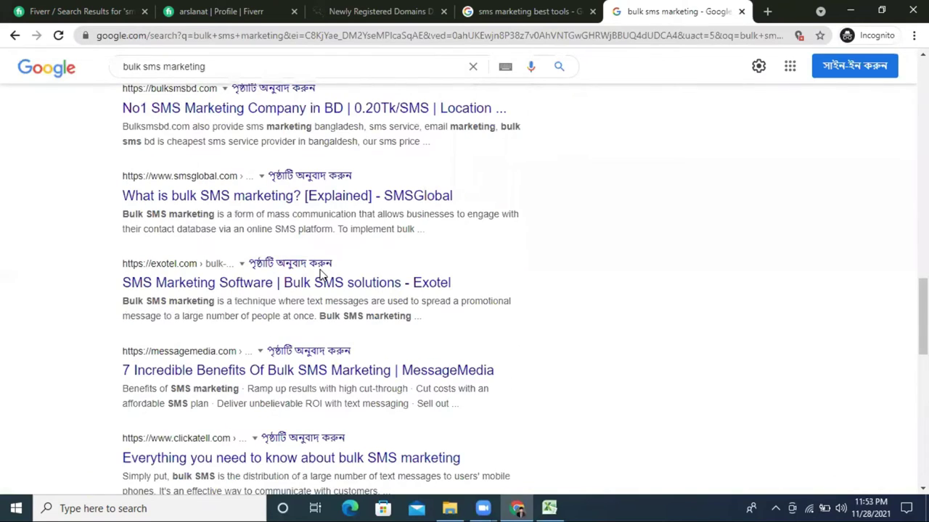
scroll(322, 274, down, 3)
scroll(322, 275, down, 3)
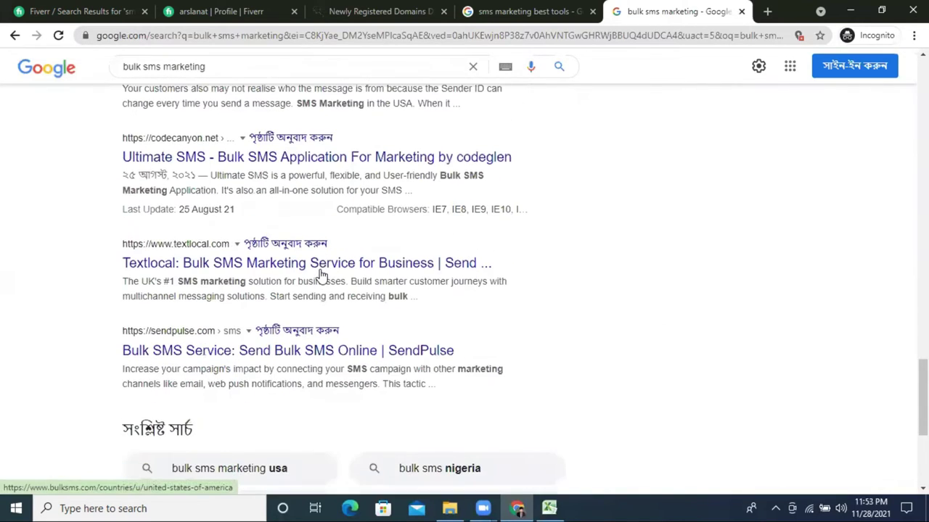
scroll(321, 274, up, 15)
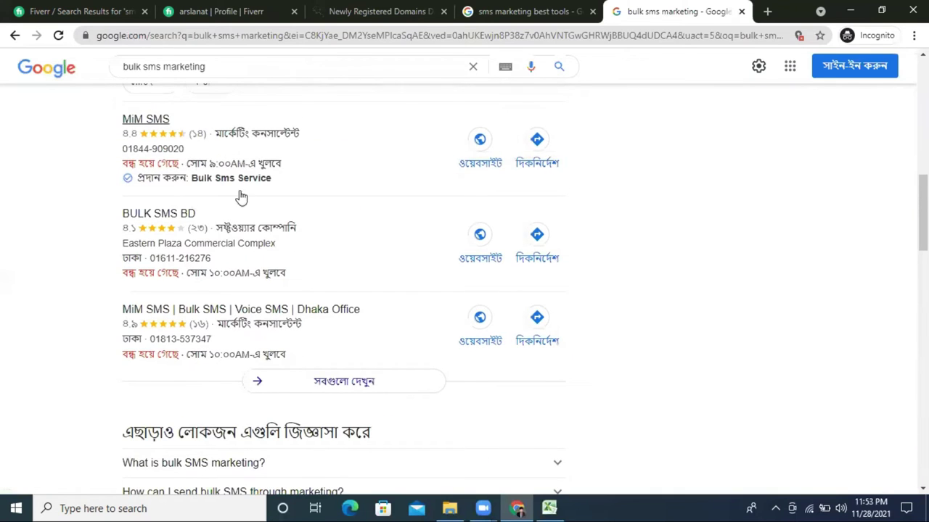
scroll(274, 199, down, 5)
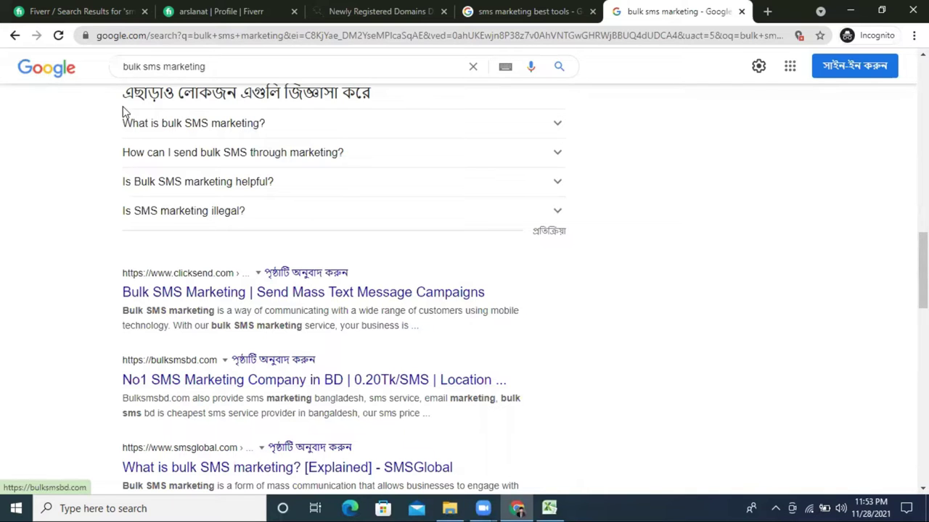
Try the query "bulks sms marketing" and switch back to the suggested spelling "bulk sms marketing"
click(142, 67)
text(s)
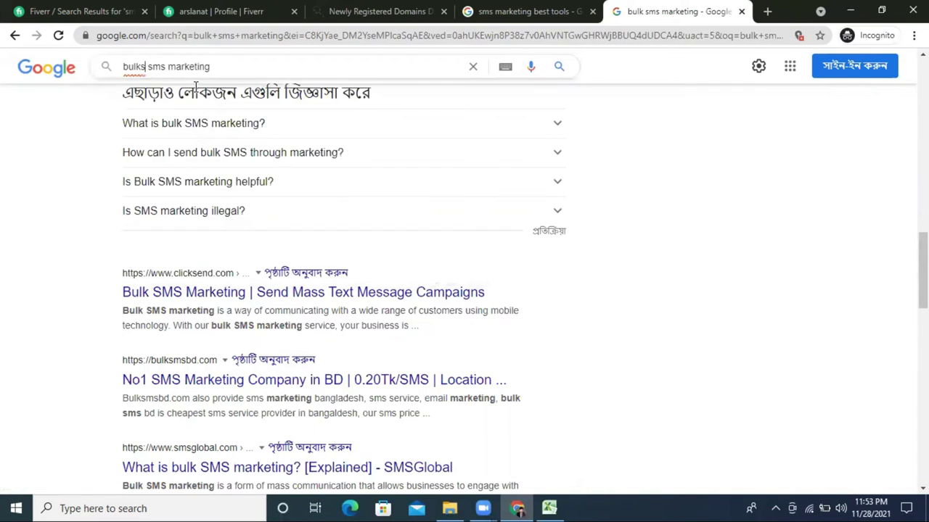
key(Return)
click(341, 182)
Look through the results and open the BulkSMS.com listing "Bulk SMS United States of America" in a new tab
scroll(431, 194, down, 7)
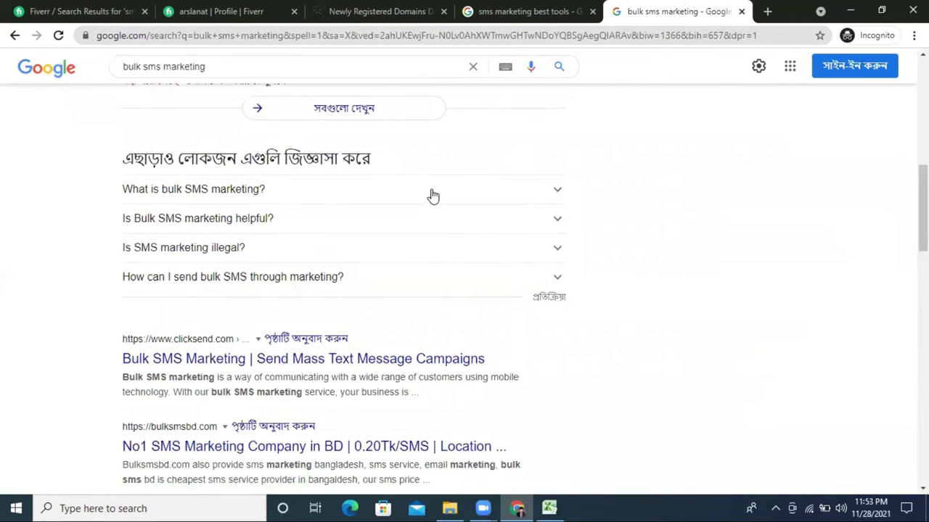
scroll(431, 197, down, 1)
scroll(404, 334, down, 2)
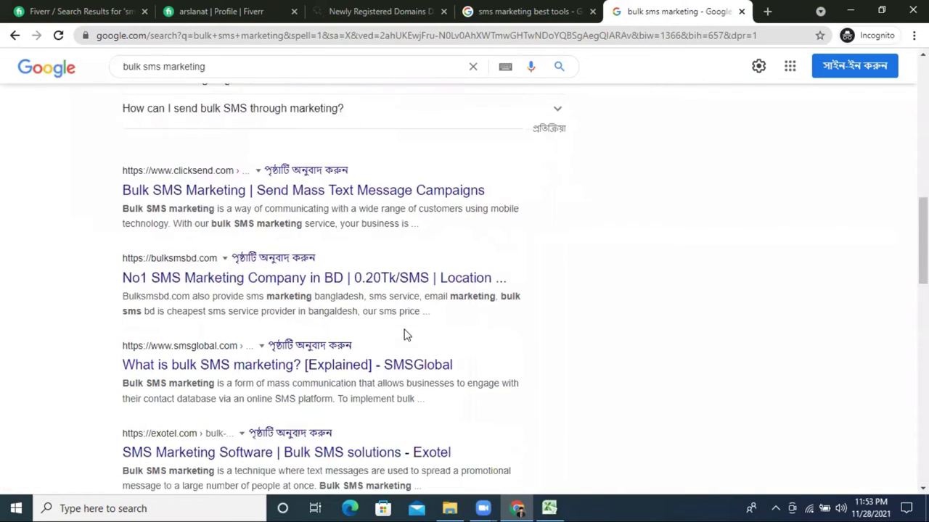
scroll(405, 335, down, 1)
scroll(405, 334, down, 3)
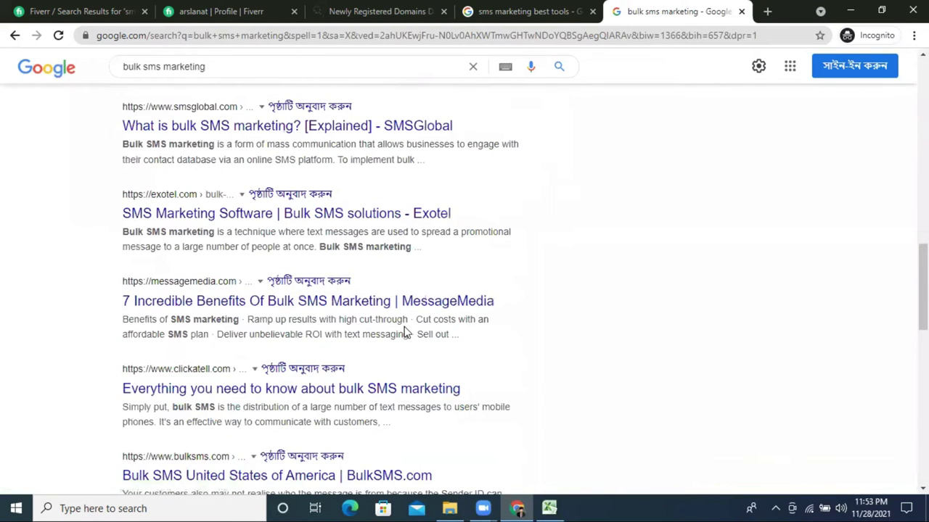
scroll(405, 335, down, 1)
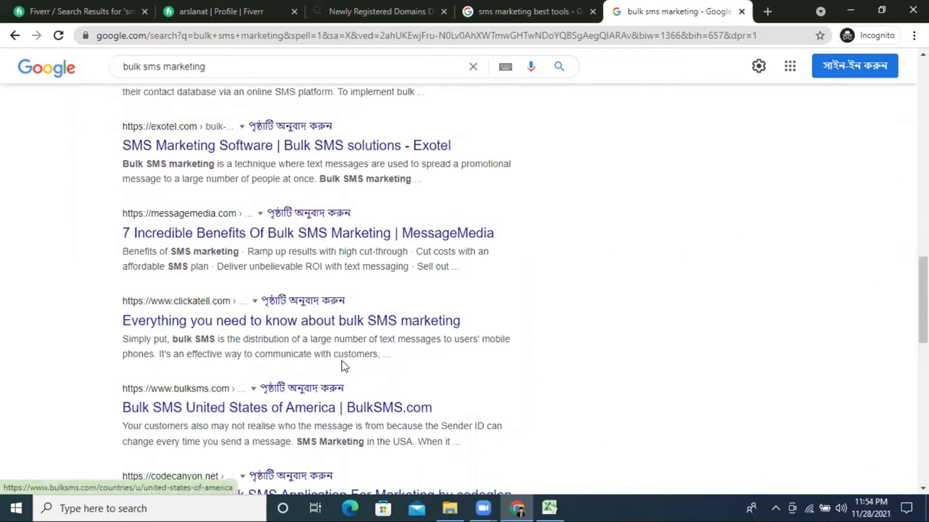
scroll(231, 279, down, 3)
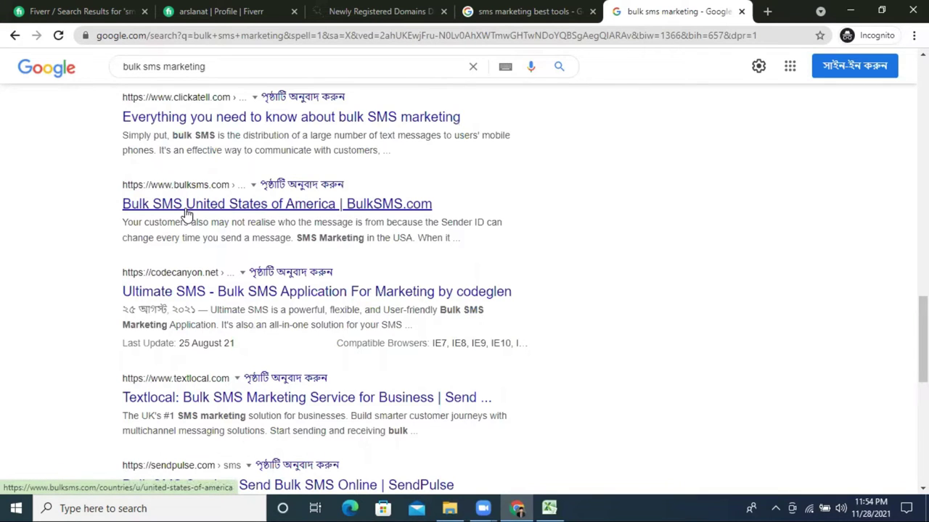
right_click(187, 212)
click(564, 200)
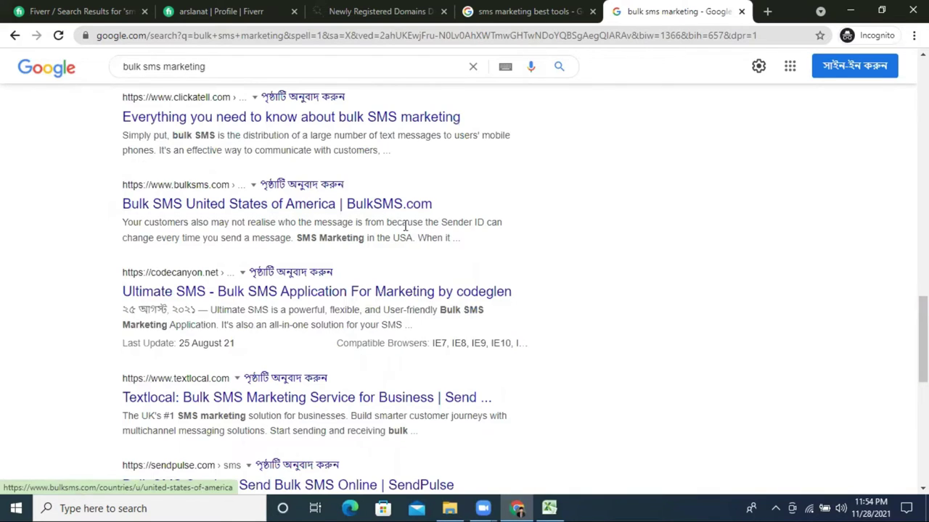
scroll(431, 251, up, 9)
scroll(432, 250, down, 9)
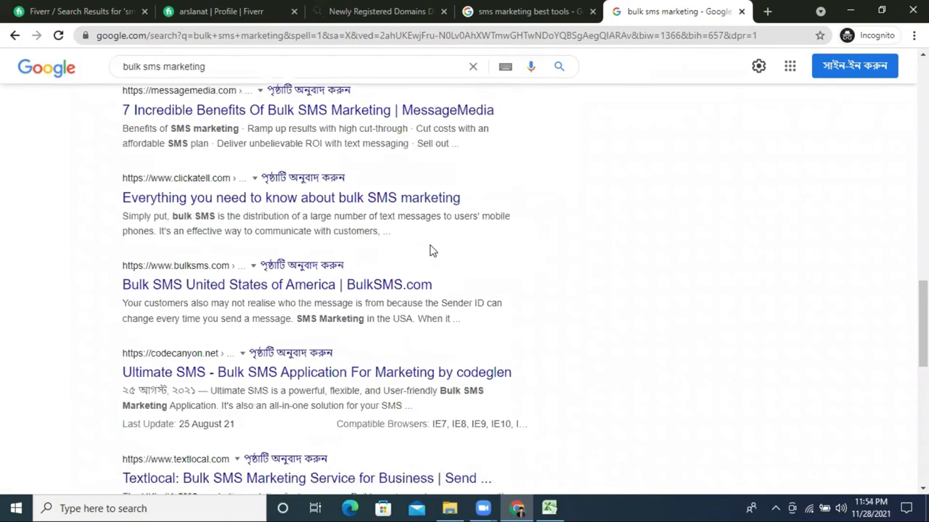
right_click(232, 276)
click(261, 288)
Open the bulksmsbd.com result "No1 SMS Marketing Company in BD" from the same search results
scroll(348, 279, up, 5)
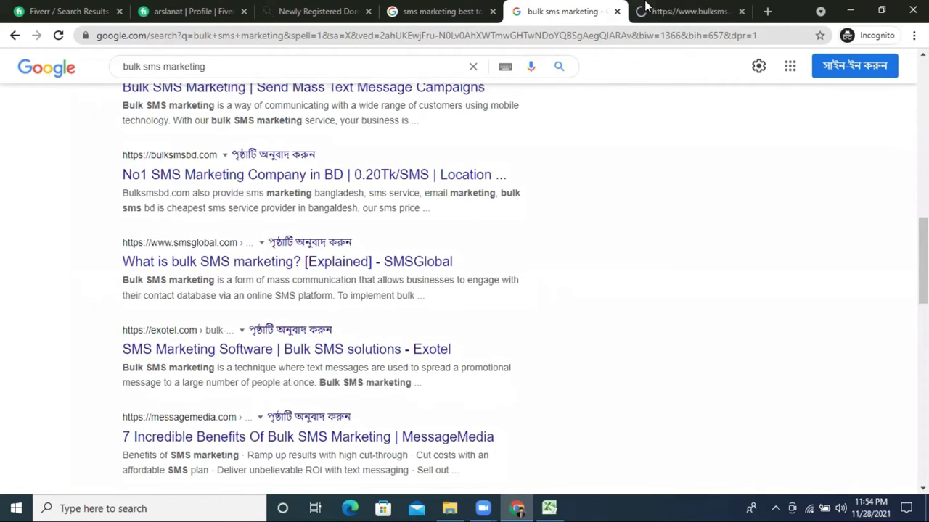
scroll(351, 275, up, 3)
scroll(352, 274, up, 1)
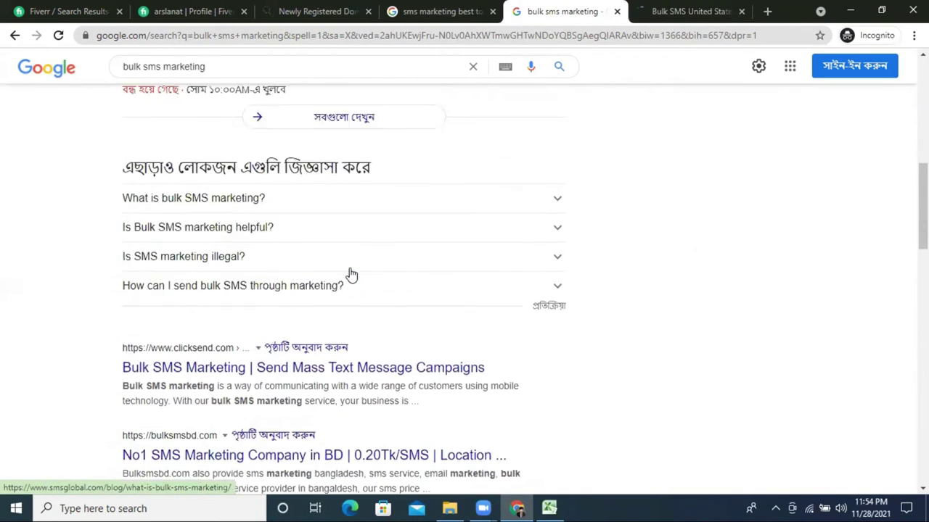
scroll(351, 276, down, 5)
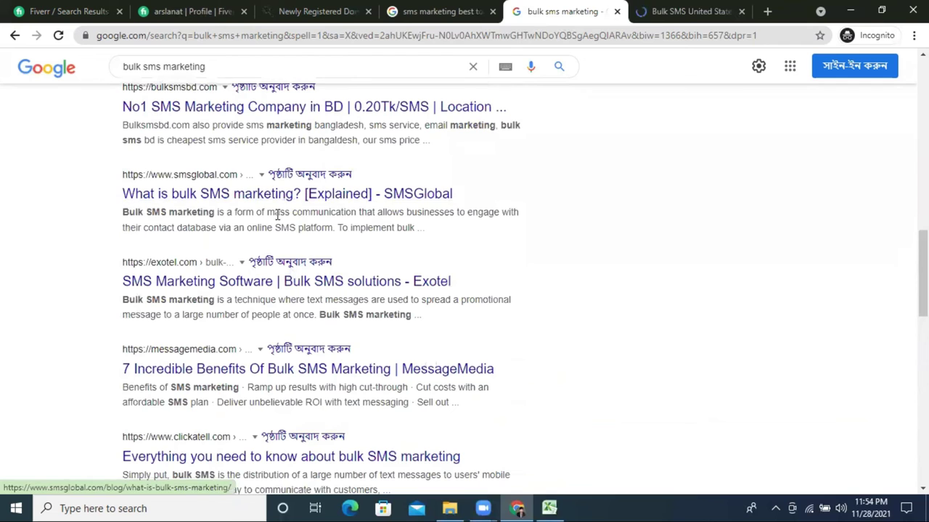
scroll(266, 242, up, 1)
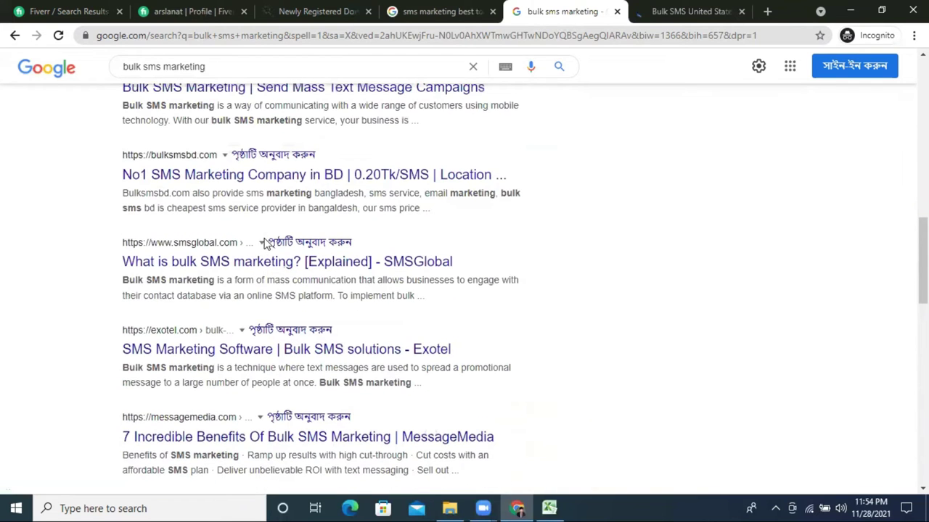
click(209, 181)
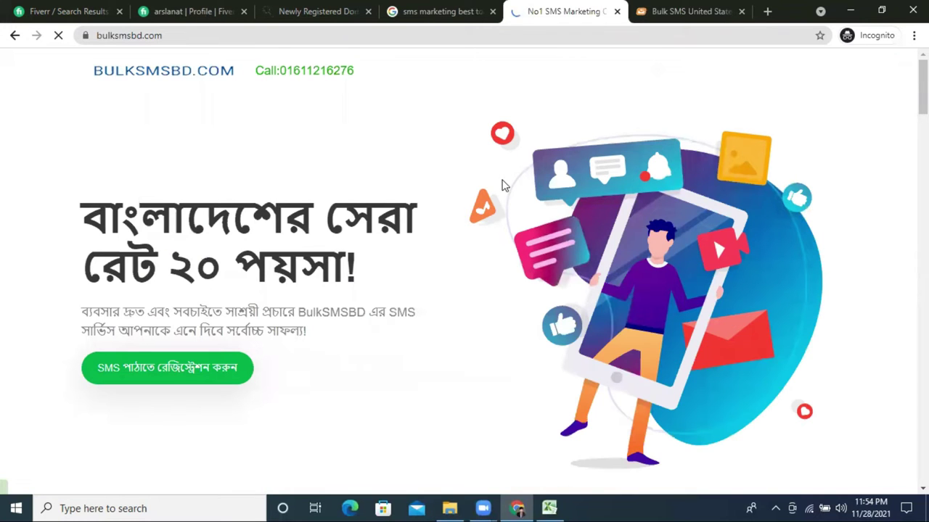
Examine the BulkSMSBD home page, including its "Why Choose us" section and SMS service features
scroll(305, 175, down, 2)
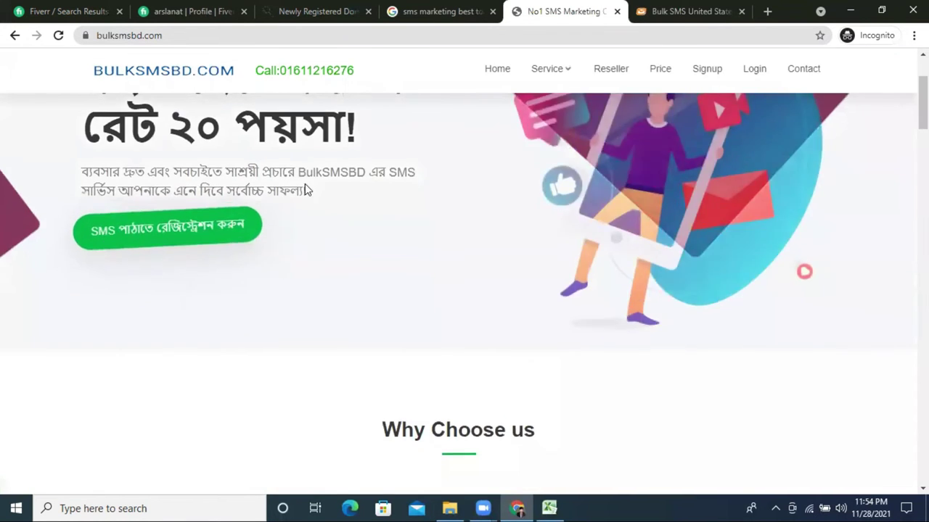
scroll(305, 185, down, 5)
scroll(315, 177, down, 10)
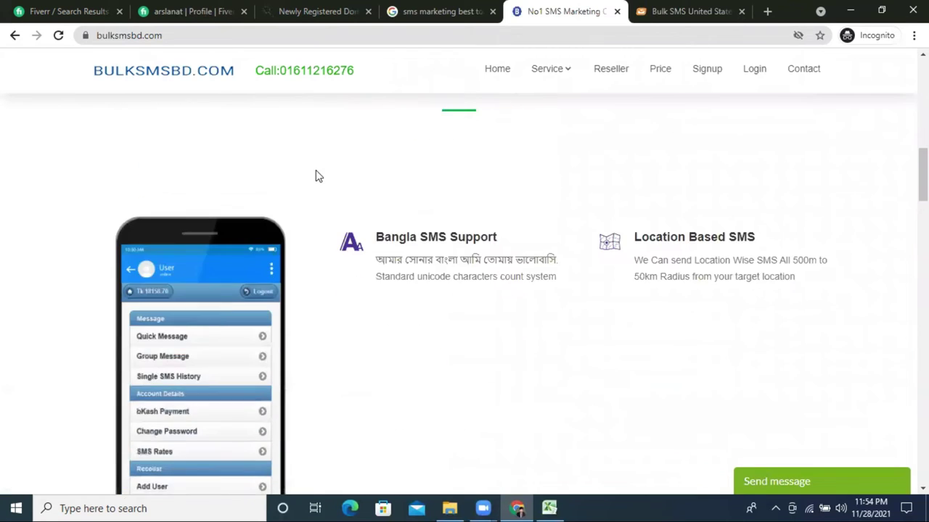
Switch to the BulkSMS.com United States of America page and accept all of its cookies
click(662, 7)
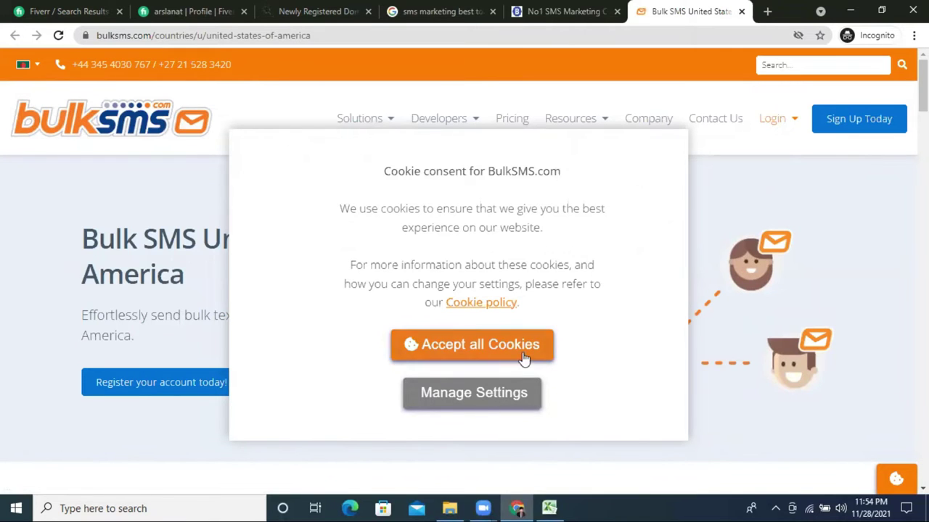
click(459, 346)
Examine the BulkSMS.com United States page, including its messaging guidance, SMS solutions, supported networks and footer information
scroll(682, 307, down, 1)
scroll(685, 309, up, 1)
scroll(551, 254, up, 1)
scroll(653, 283, down, 3)
scroll(776, 211, up, 3)
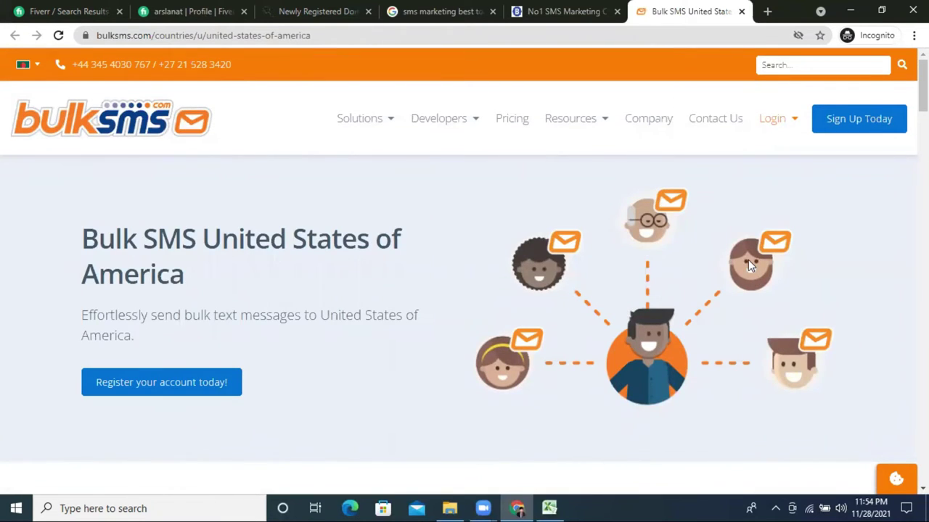
scroll(434, 230, down, 15)
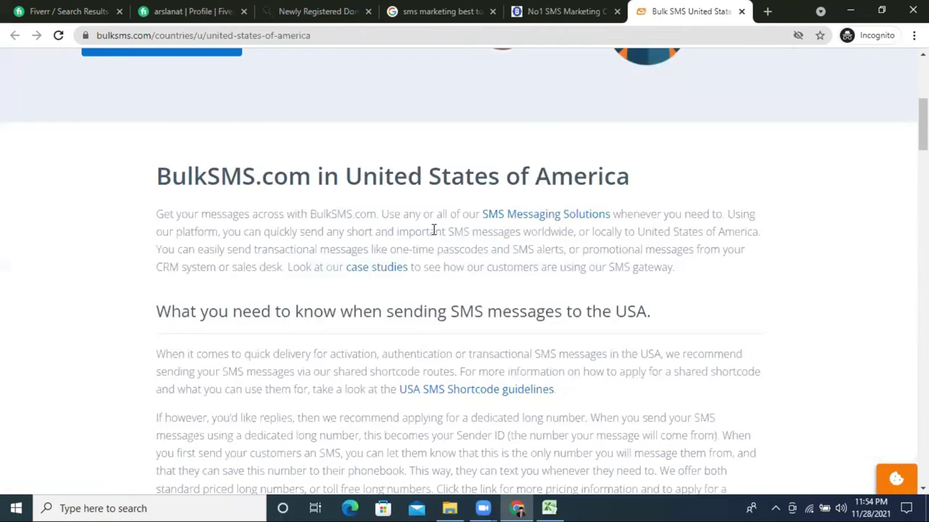
scroll(421, 267, down, 20)
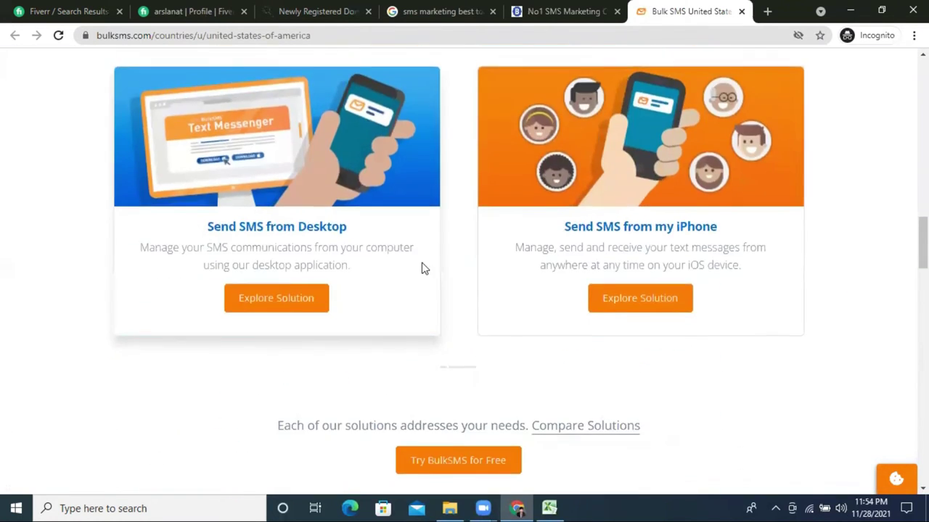
scroll(421, 267, down, 3)
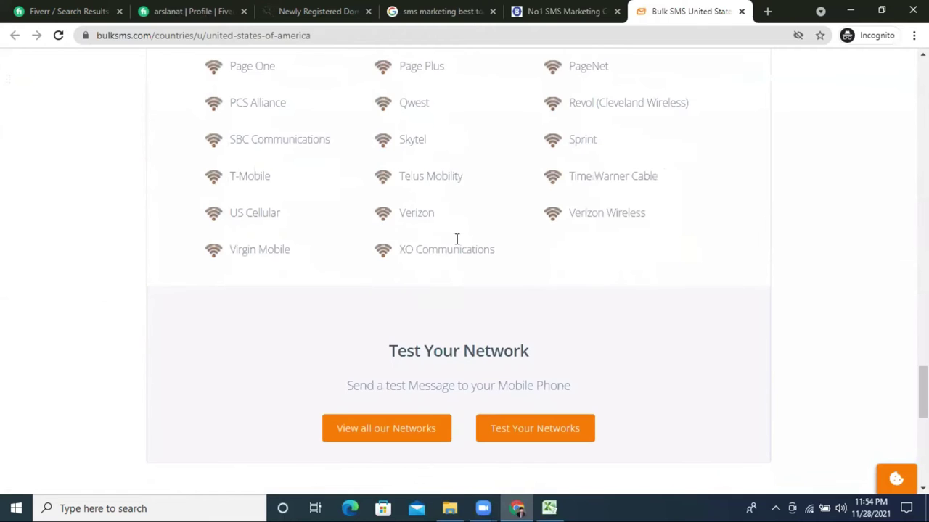
scroll(439, 178, down, 8)
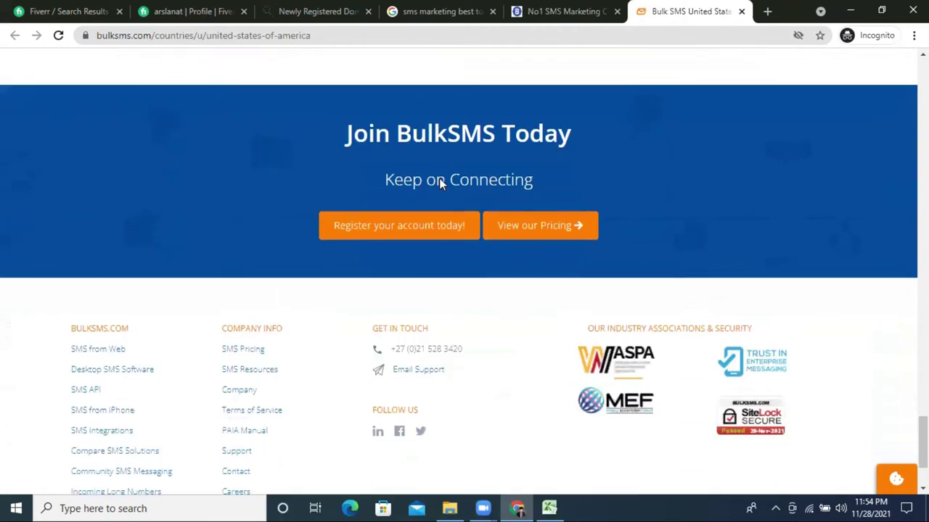
scroll(847, 229, up, 20)
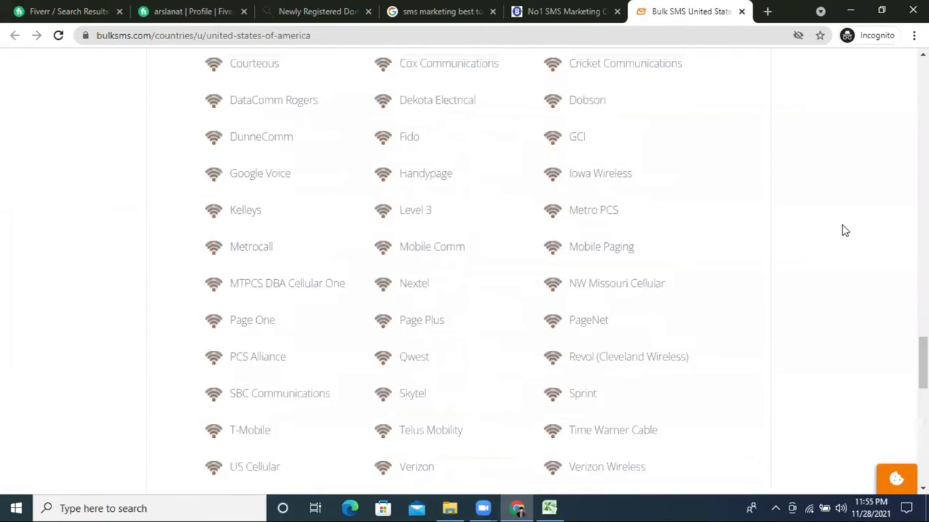
scroll(844, 231, up, 18)
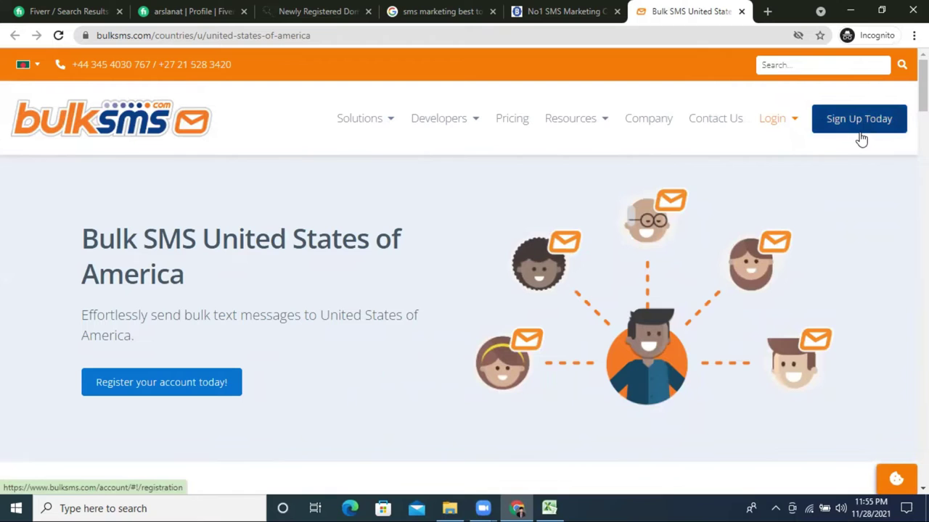
Open the BulkSMS account sign-up form at its email address field
click(856, 133)
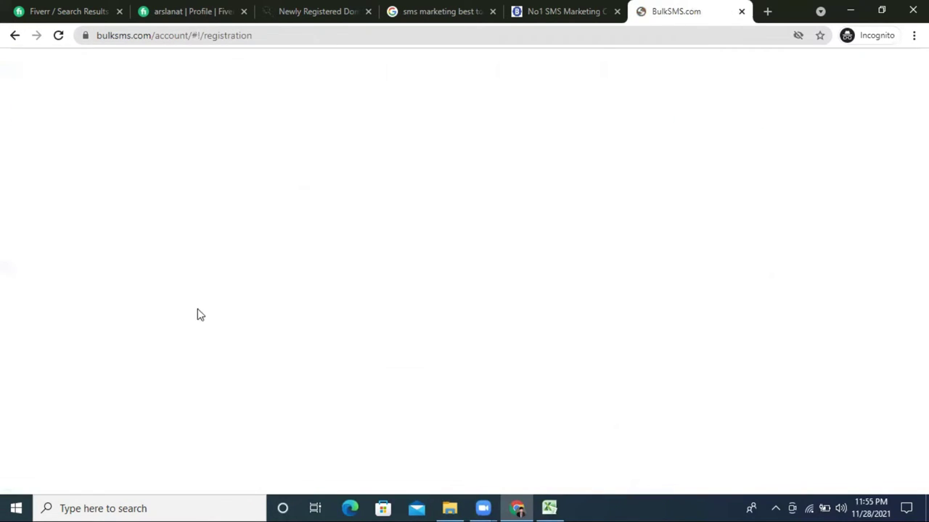
click(261, 239)
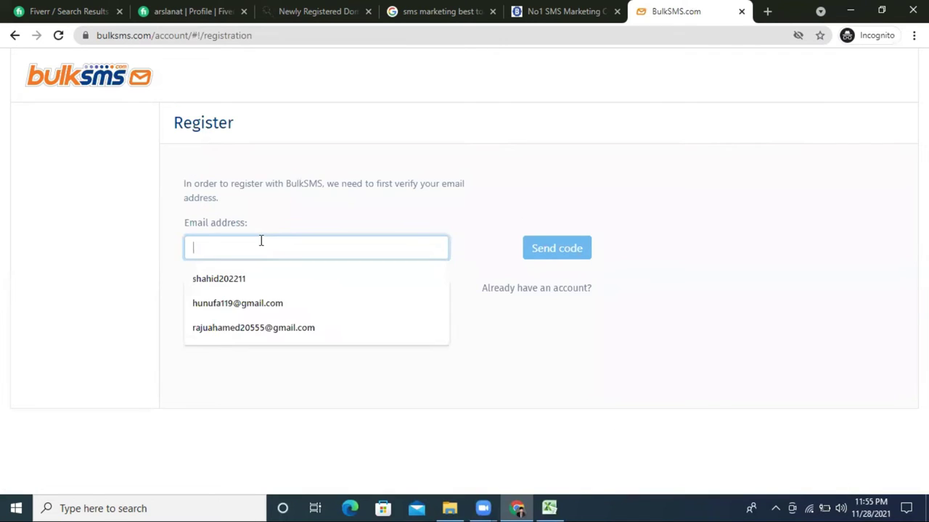
click(850, 11)
click(516, 508)
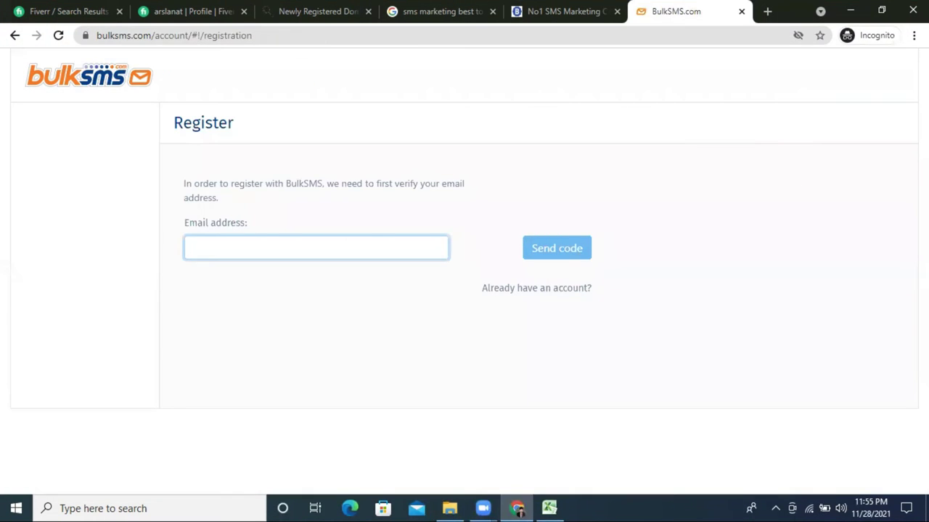
Open a maximized Chrome window with the signed-in profile and copy the email address from its Google account details
click(855, 12)
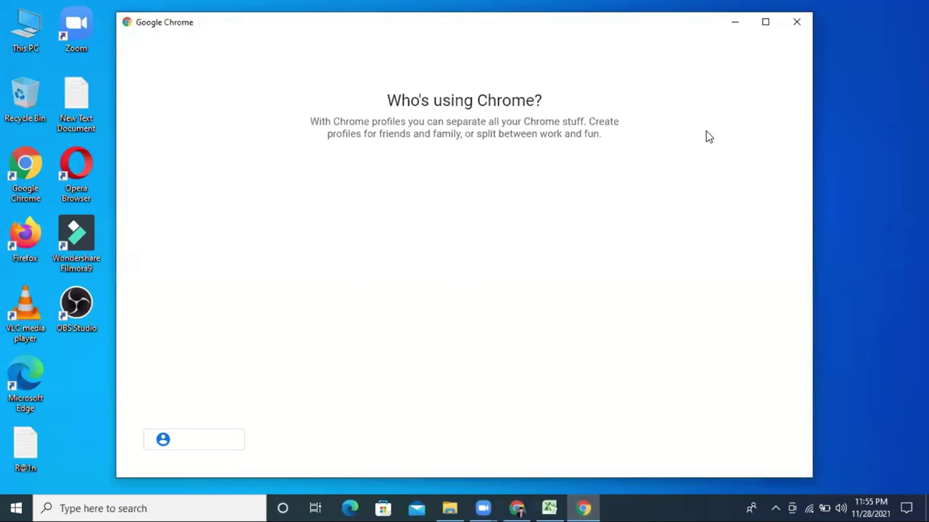
click(667, 222)
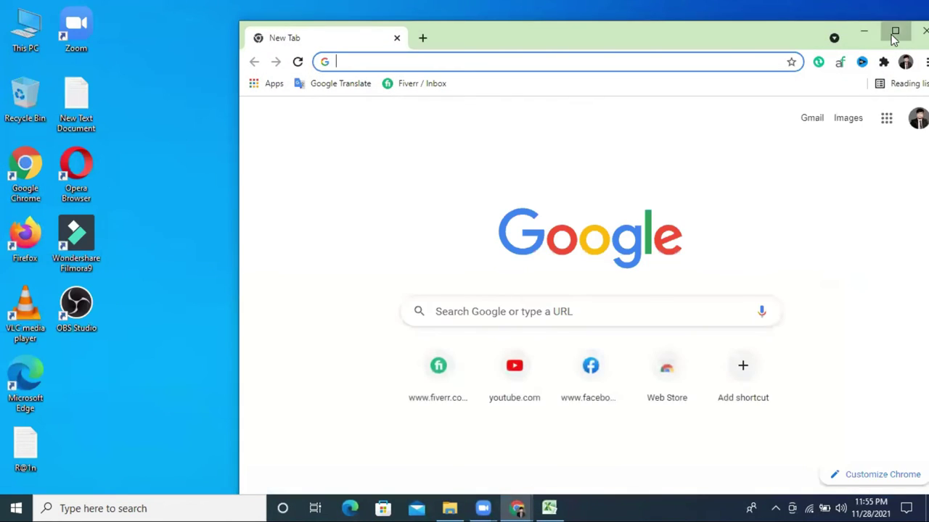
click(894, 30)
click(904, 93)
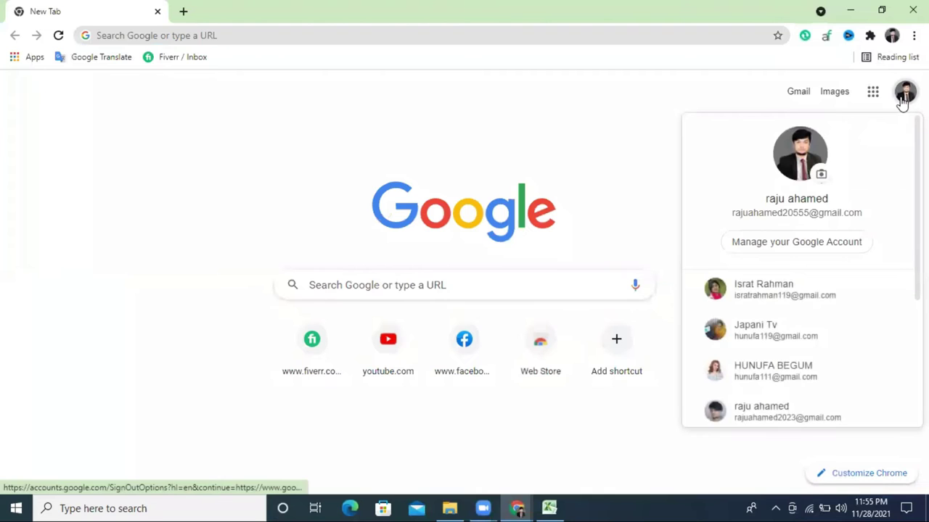
triple_click(793, 214)
right_click(794, 218)
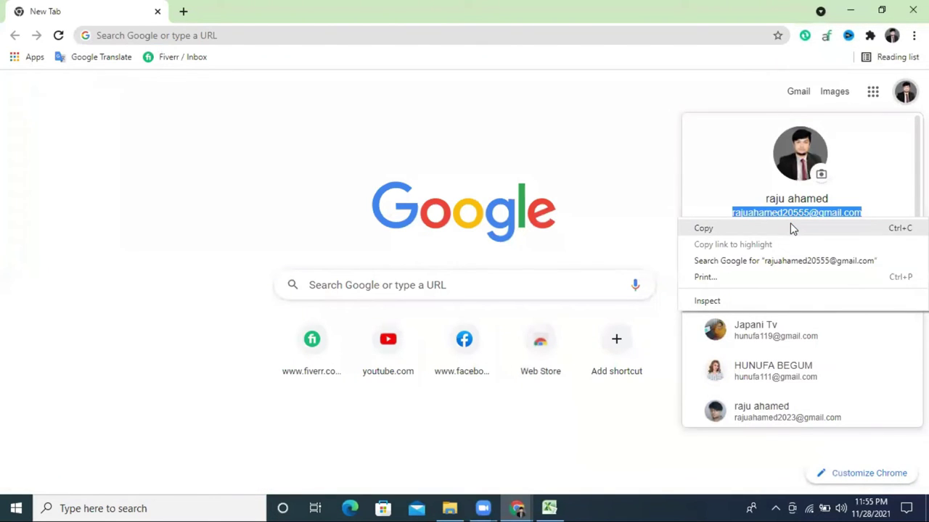
click(790, 225)
right_click(772, 224)
click(779, 227)
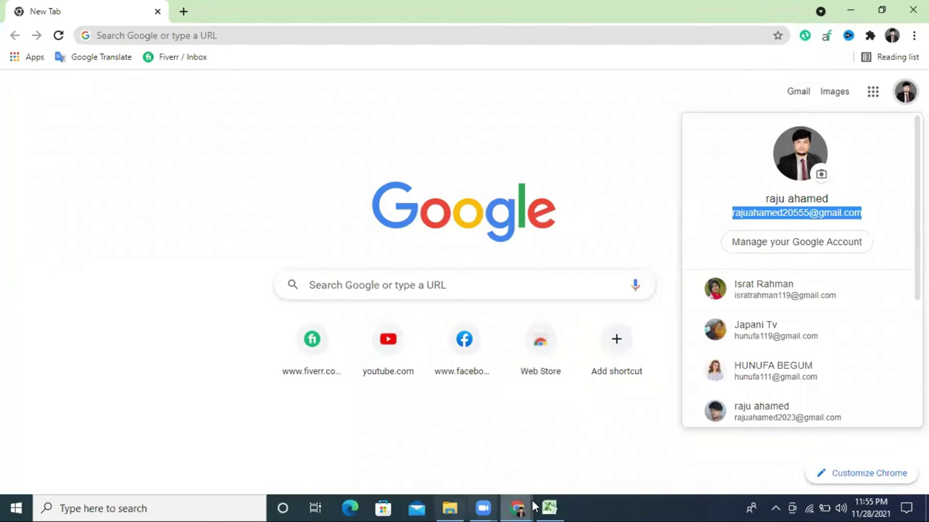
Return to the BulkSMS registration form, paste the copied email address and request the verification code
click(549, 508)
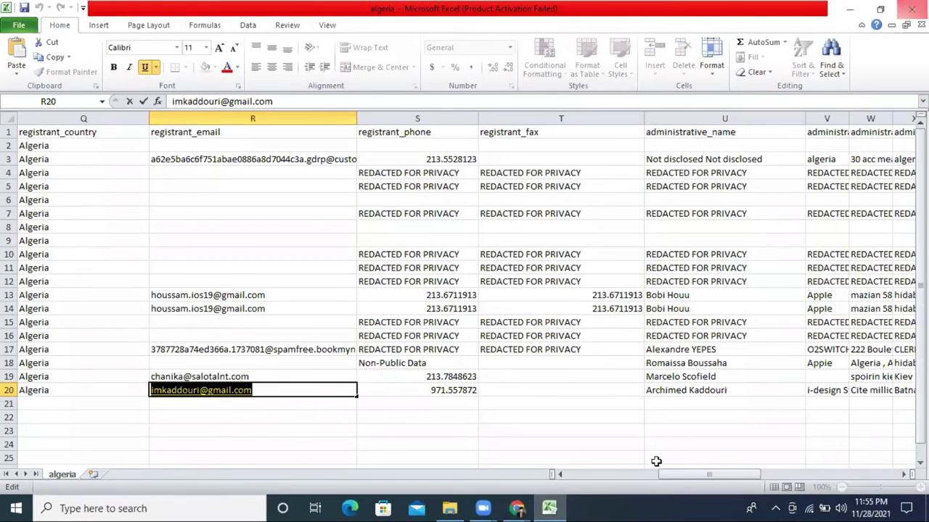
click(534, 506)
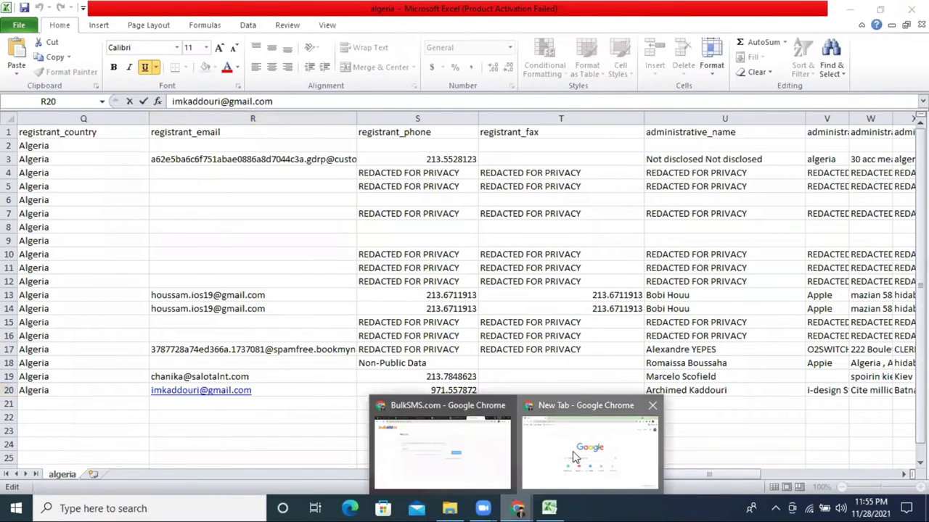
click(574, 457)
click(513, 507)
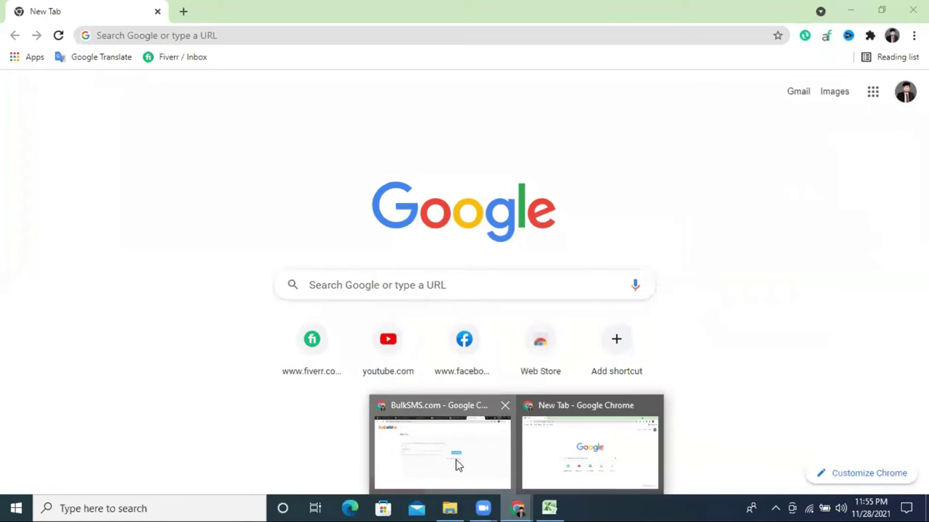
click(456, 464)
click(299, 241)
key(ctrl+v)
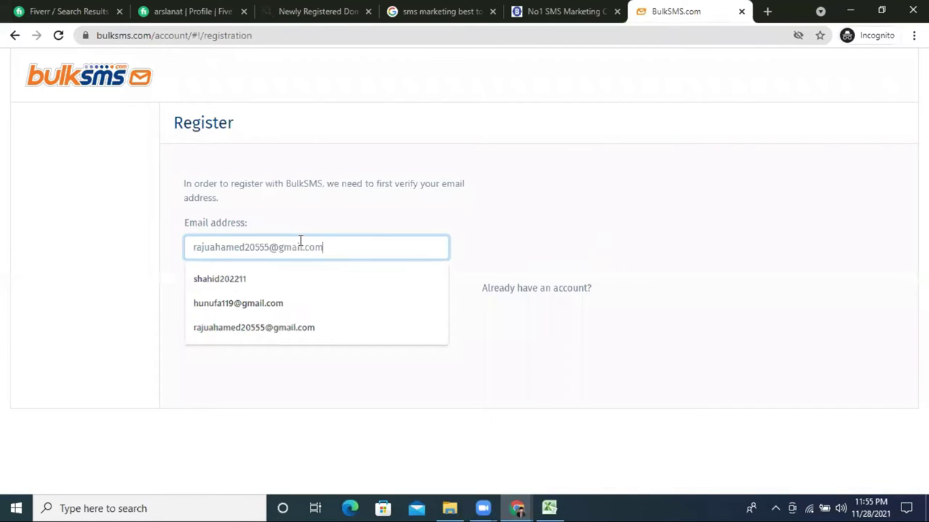
click(546, 254)
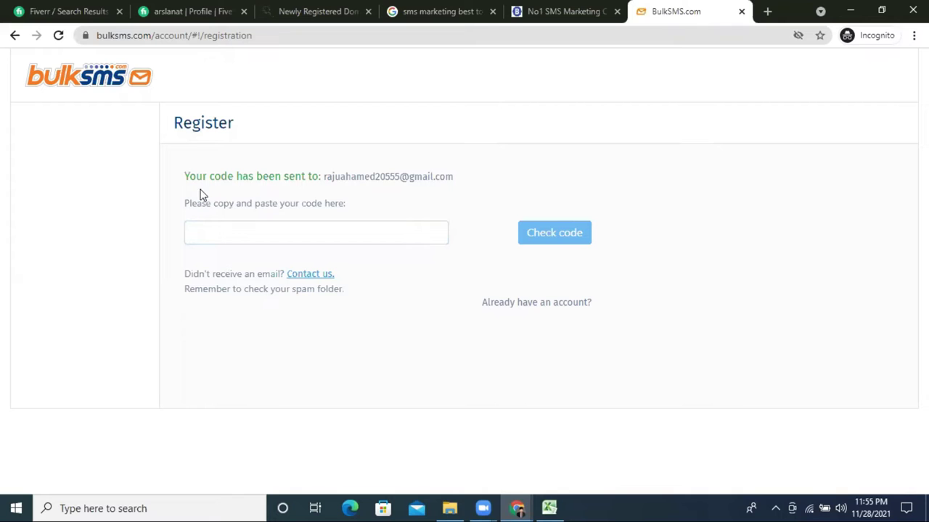
Open Gmail in the signed-in Chrome window and open the "Email verification" message from BulkSMS Support
click(526, 507)
click(477, 462)
click(520, 508)
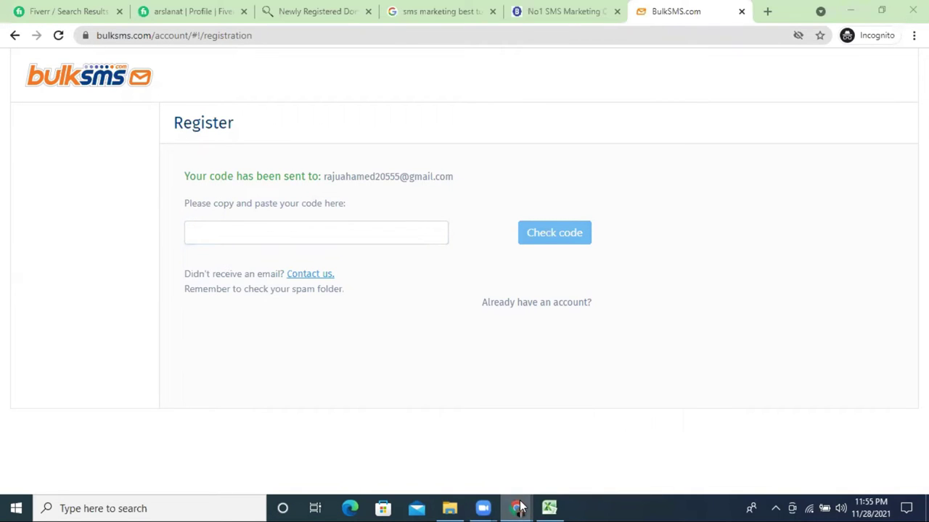
click(574, 428)
click(796, 91)
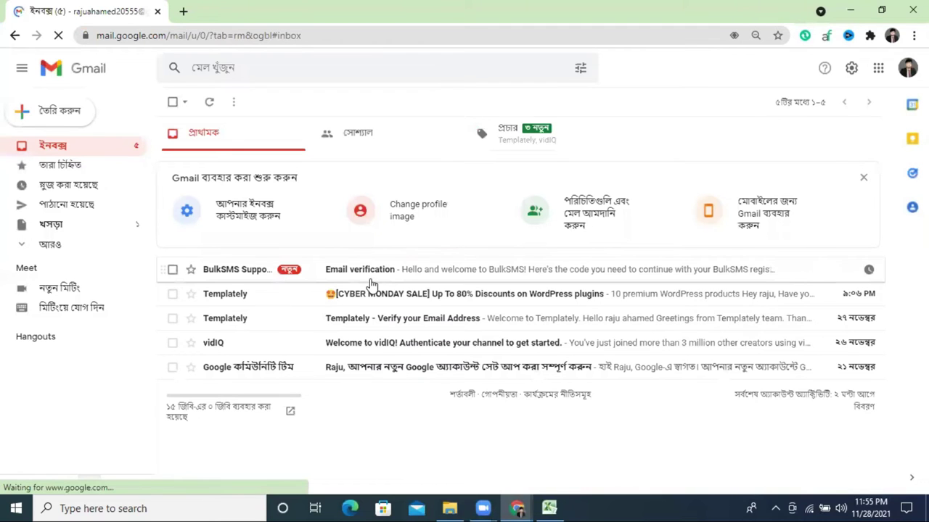
click(370, 280)
scroll(561, 272, down, 1)
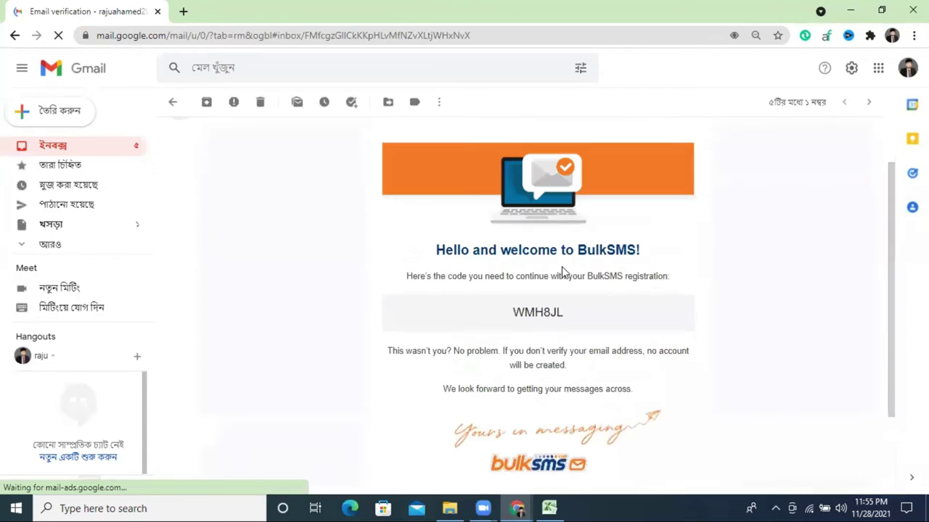
Copy the registration verification code from the BulkSMS email
double_click(534, 309)
click(534, 308)
right_click(533, 311)
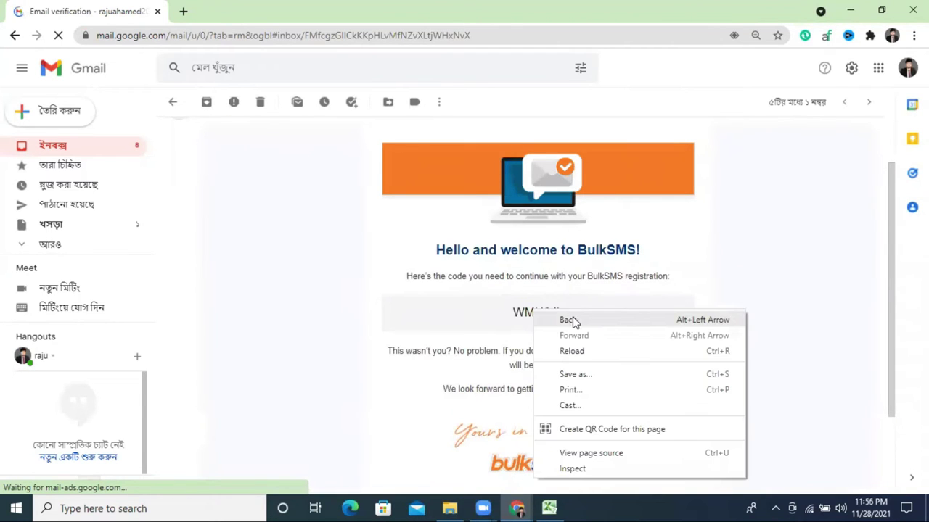
double_click(518, 313)
right_click(519, 312)
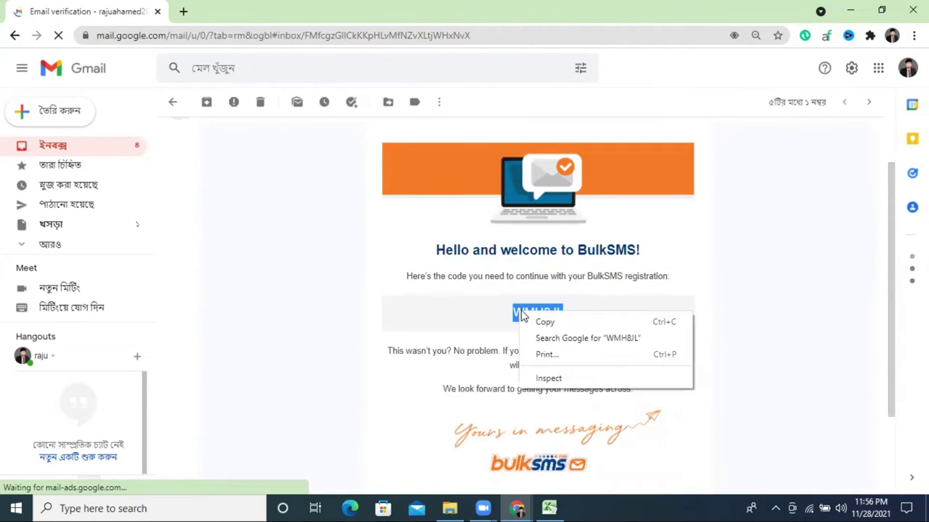
click(542, 322)
right_click(541, 319)
double_click(533, 314)
right_click(530, 313)
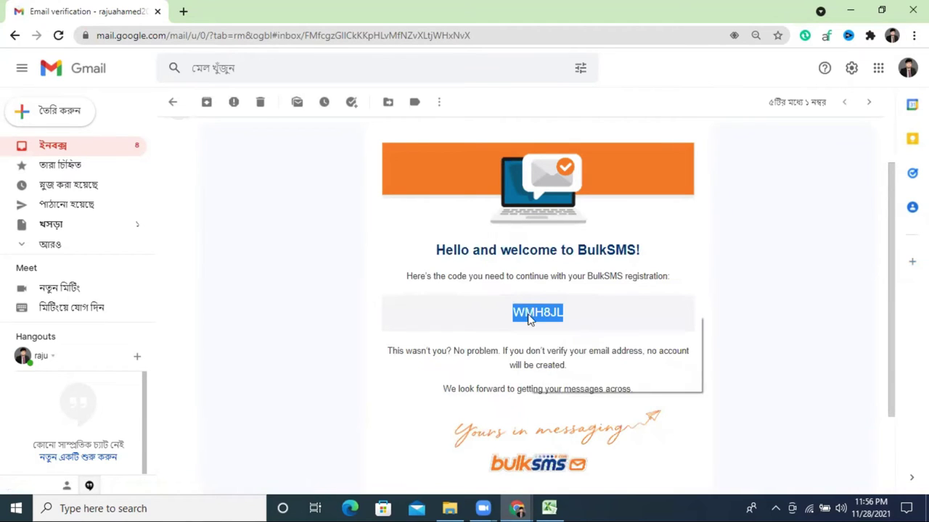
click(554, 325)
right_click(543, 320)
click(559, 326)
Return to the BulkSMS registration form, paste the verification code into the code field and submit it for checking
click(528, 508)
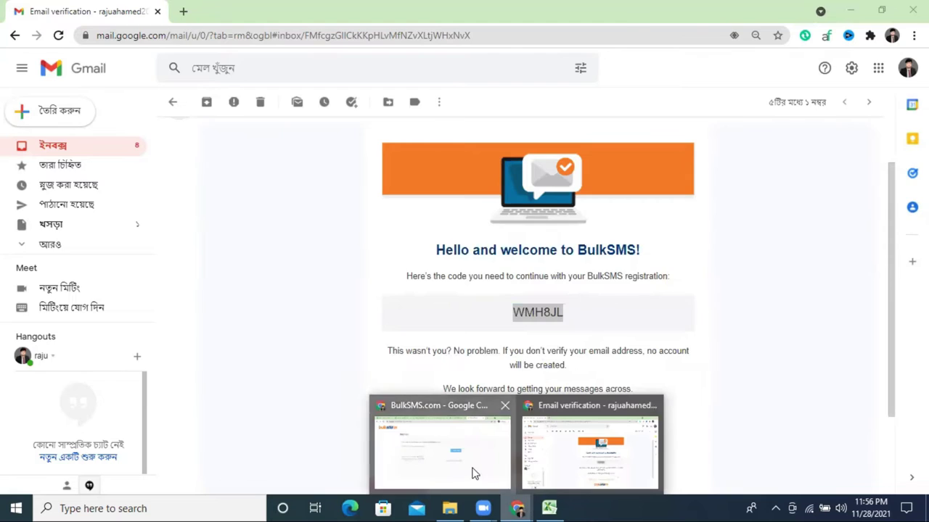
click(474, 473)
click(326, 233)
key(ctrl+v)
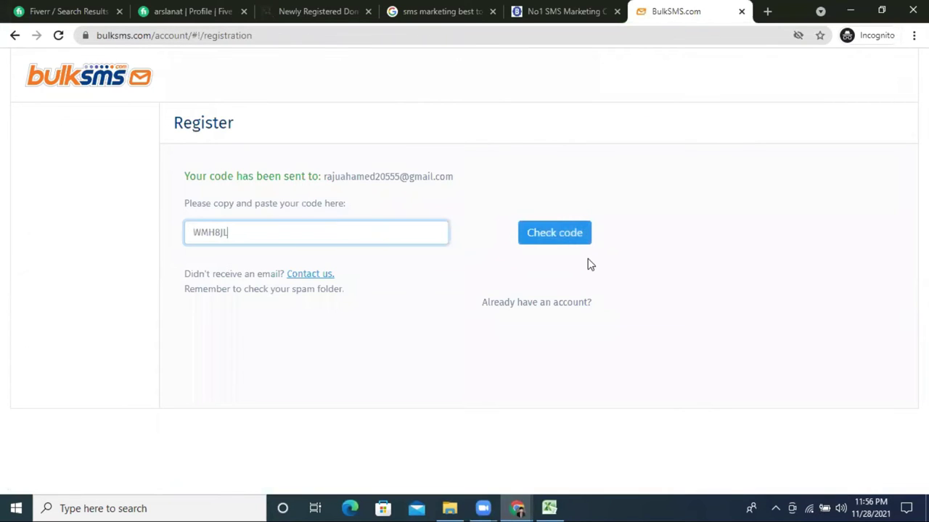
click(555, 240)
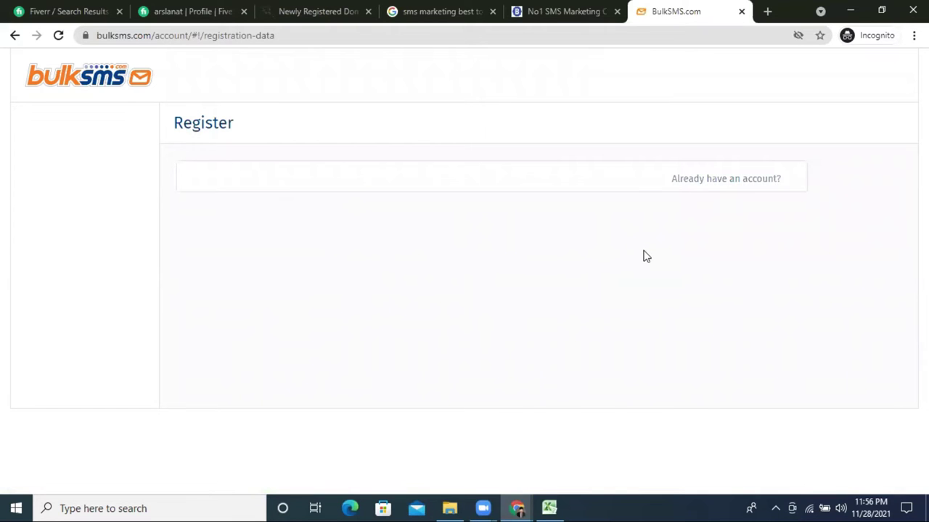
Enter the account holder's first name and last name in the BulkSMS registration form
scroll(414, 312, down, 2)
scroll(418, 315, up, 2)
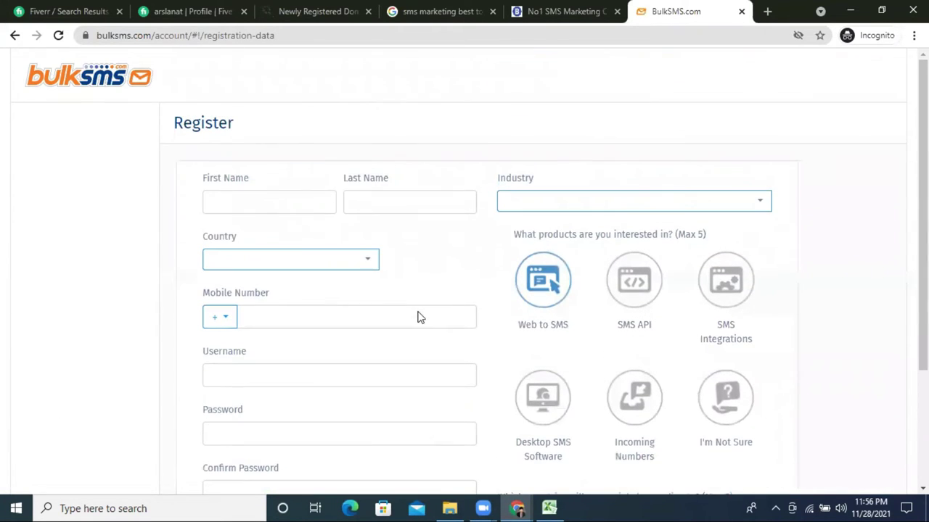
click(270, 206)
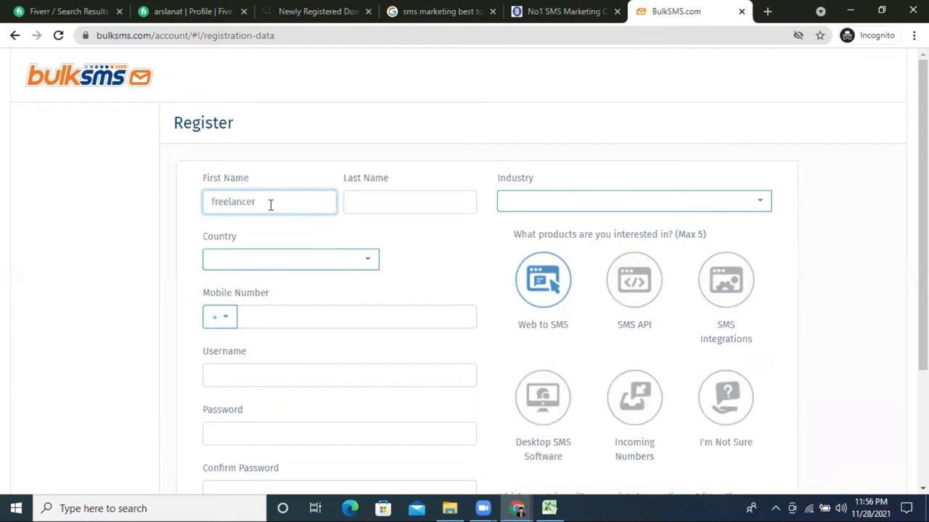
click(366, 193)
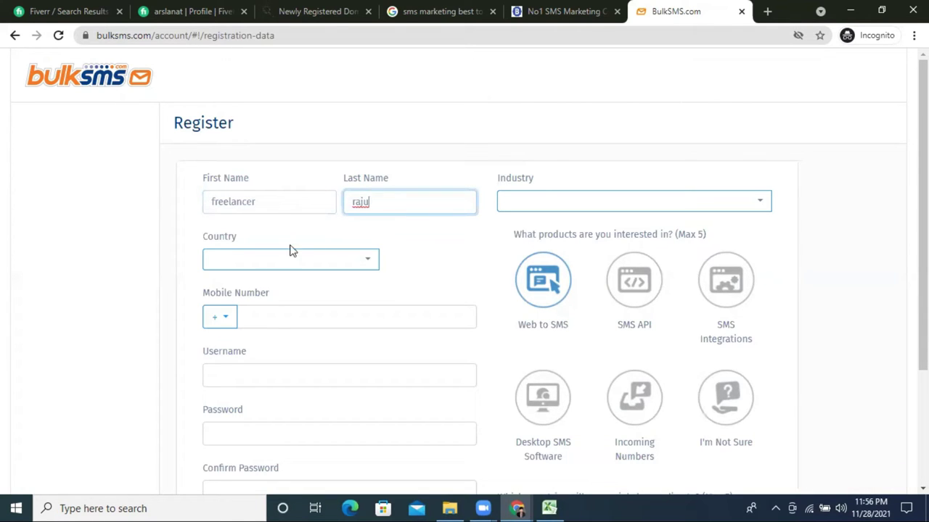
Set the account holder's country to Bangladesh in the registration form
click(250, 265)
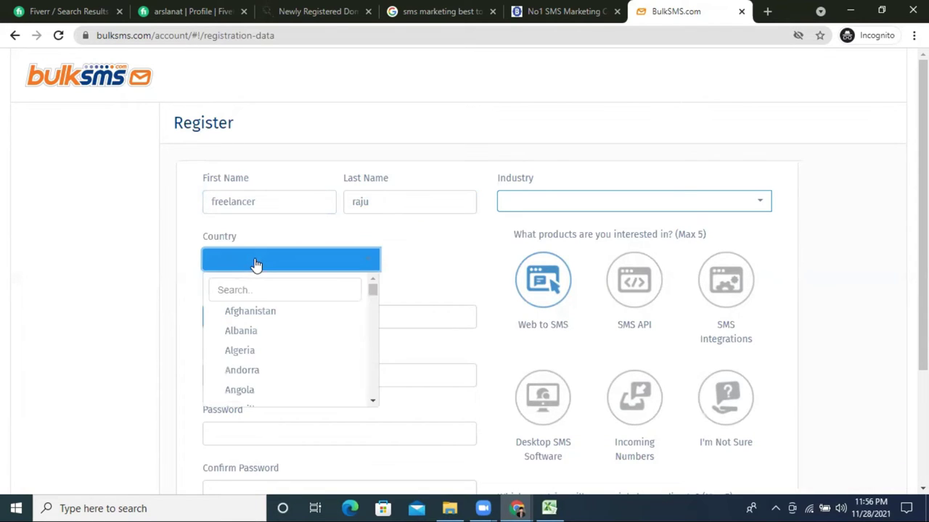
scroll(271, 328, down, 2)
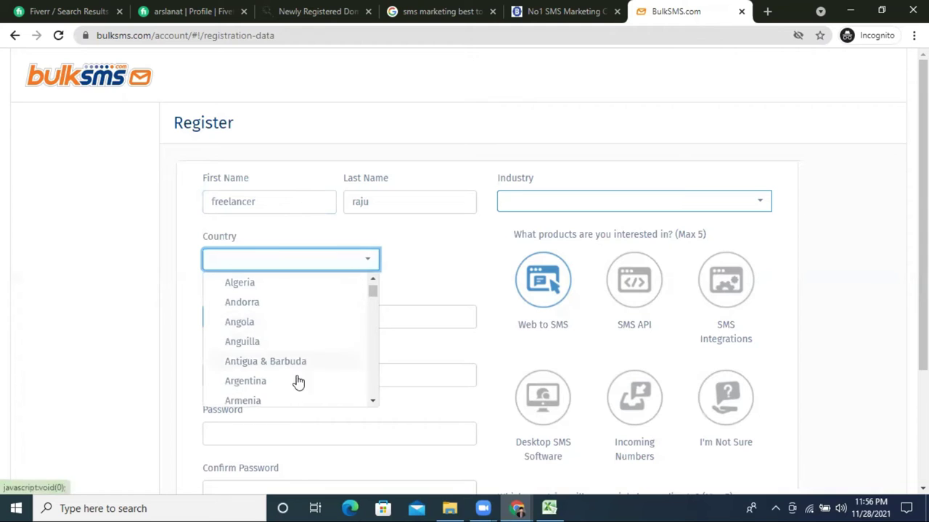
scroll(298, 356, down, 1)
scroll(298, 357, down, 2)
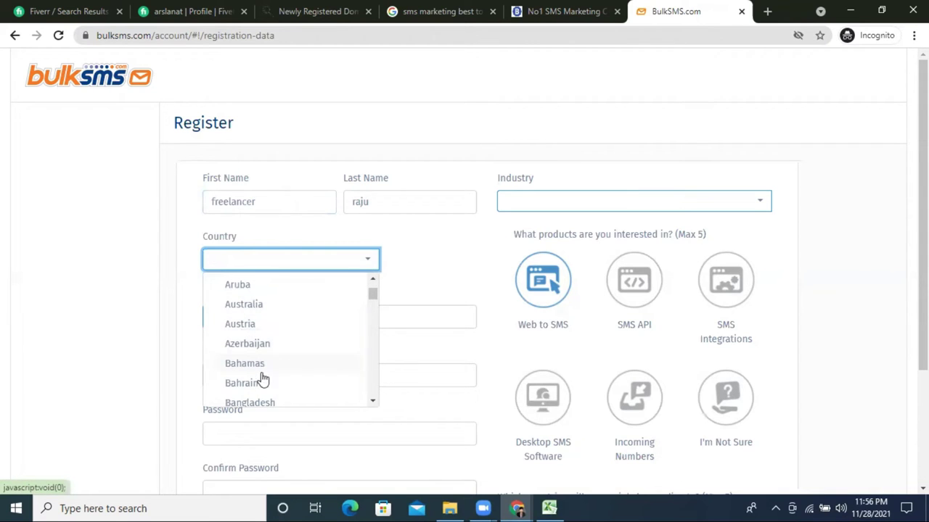
click(279, 403)
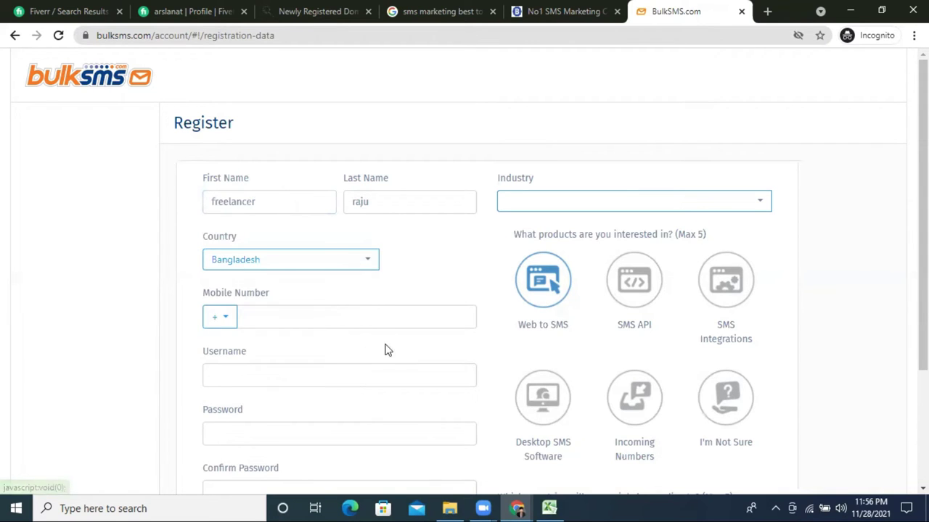
Choose the Bangladesh +880 dialling code and enter the account holder's mobile number
click(223, 324)
scroll(288, 393, down, 3)
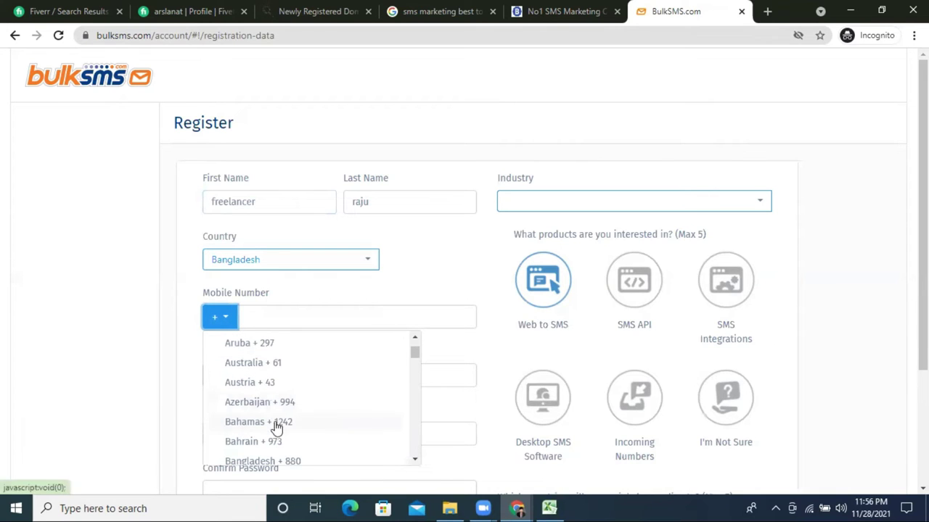
click(294, 464)
click(290, 321)
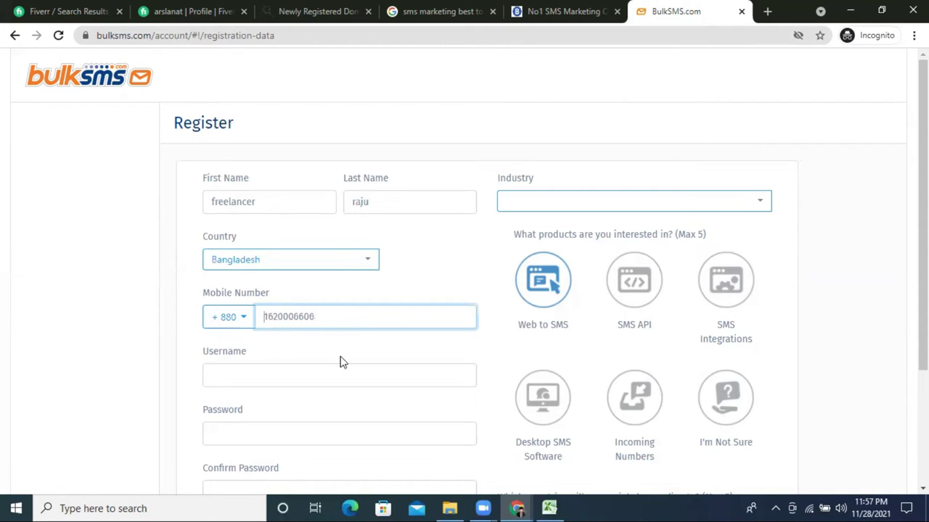
scroll(283, 352, down, 1)
click(235, 310)
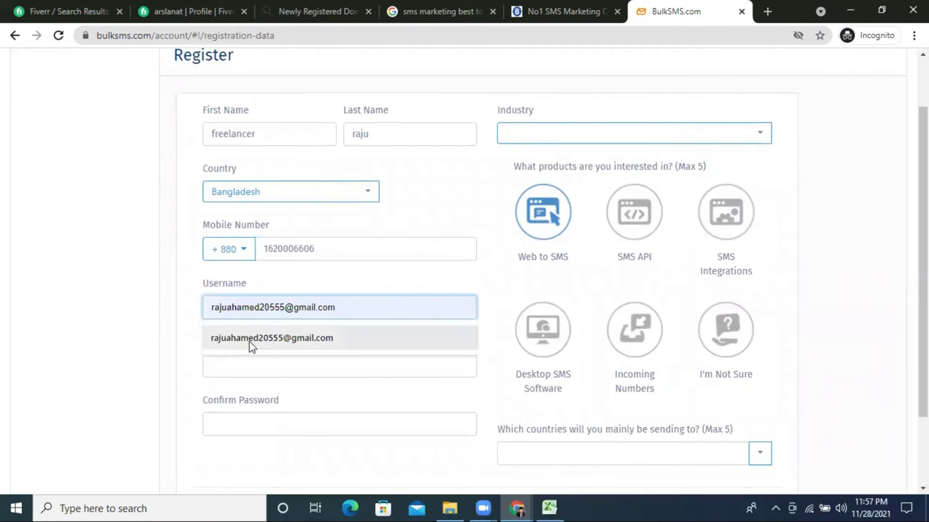
click(249, 340)
drag(355, 307, 292, 309)
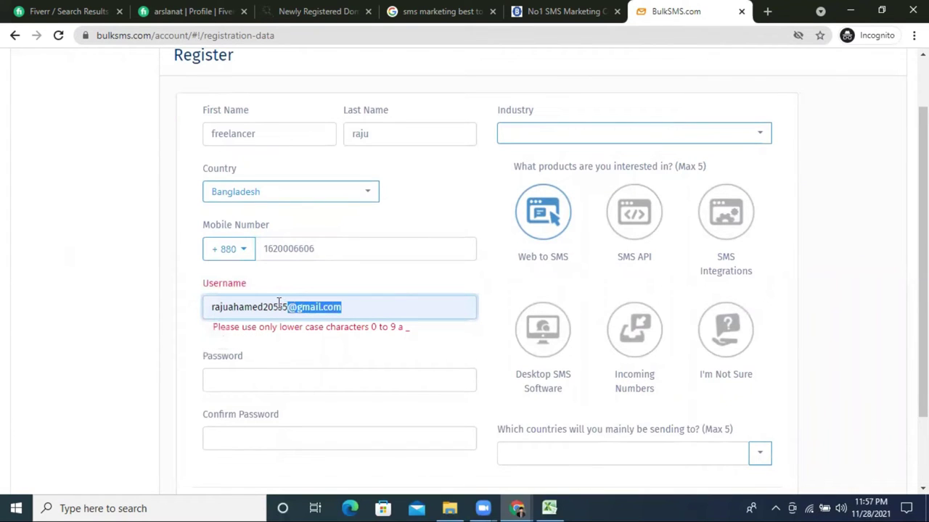
key(BackSpace)
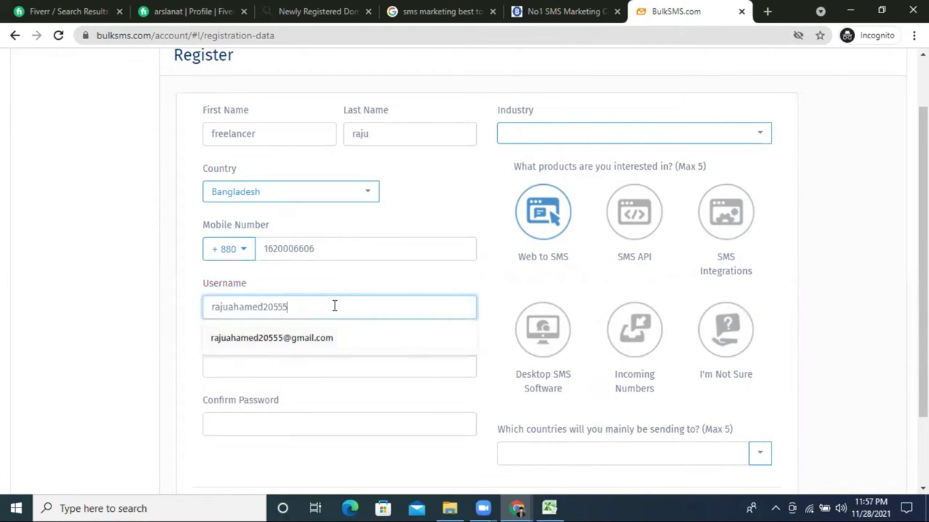
click(153, 363)
Enter the account password and repeat it in the Confirm Password field
click(257, 365)
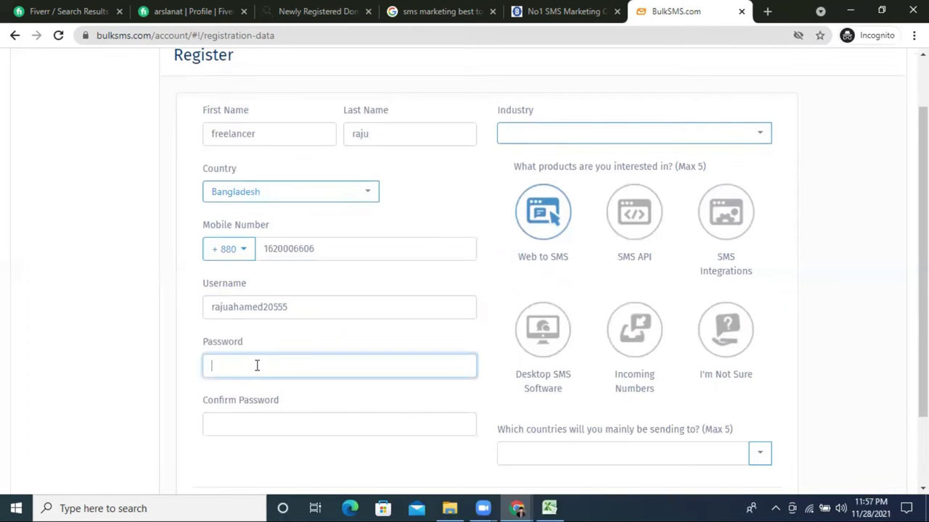
text(••••••••)
scroll(254, 395, down, 1)
click(250, 362)
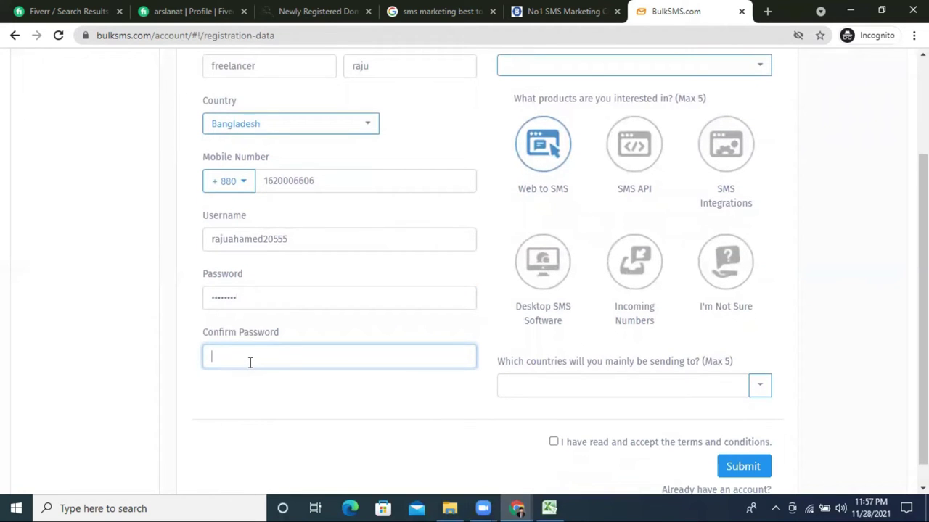
text(•••••)
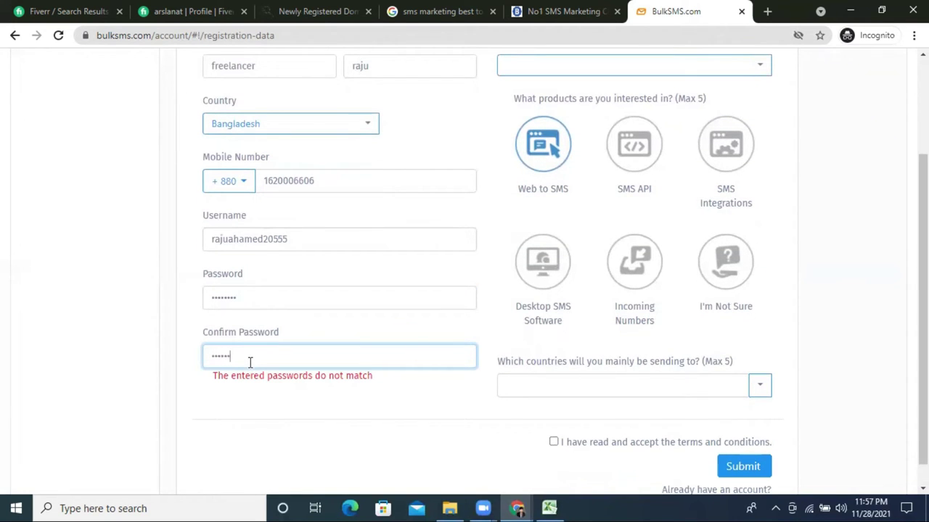
text(••)
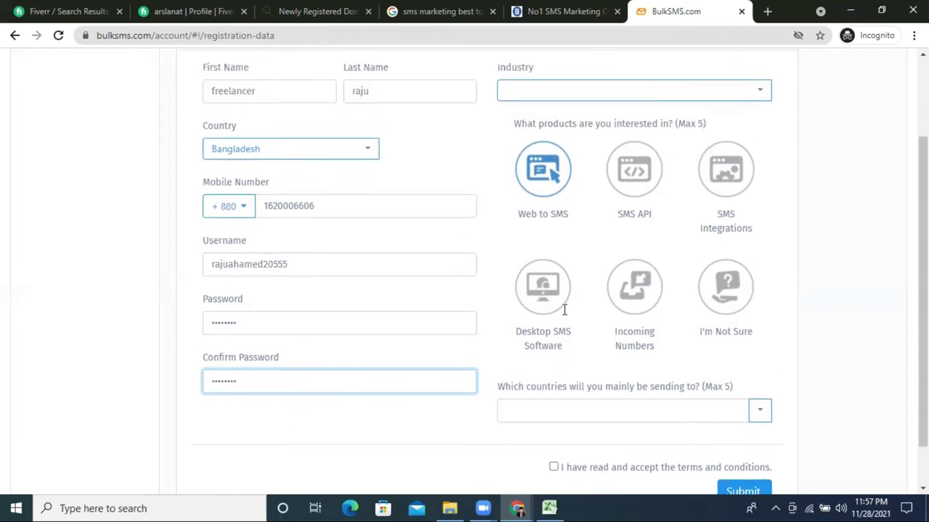
Set the industry of the new account to E-commerce
scroll(563, 310, up, 2)
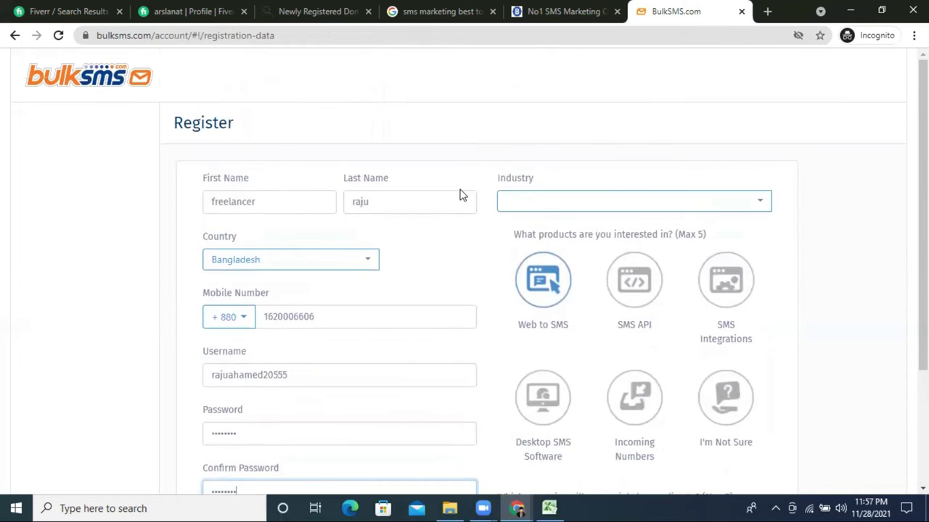
click(591, 213)
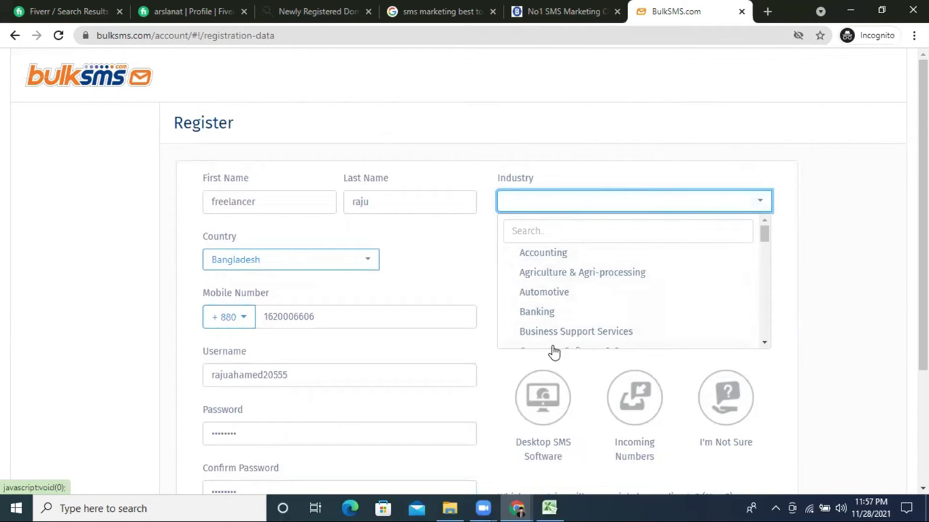
scroll(573, 287, down, 2)
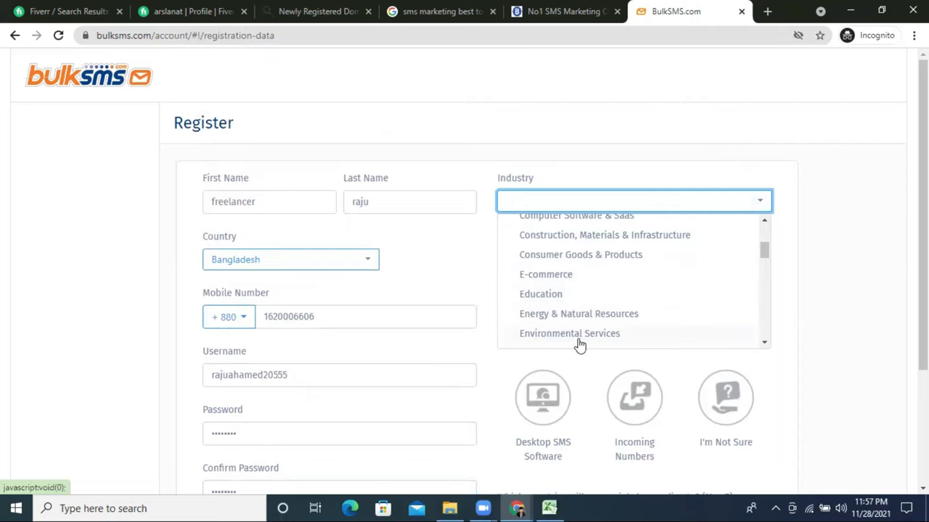
scroll(610, 341, down, 1)
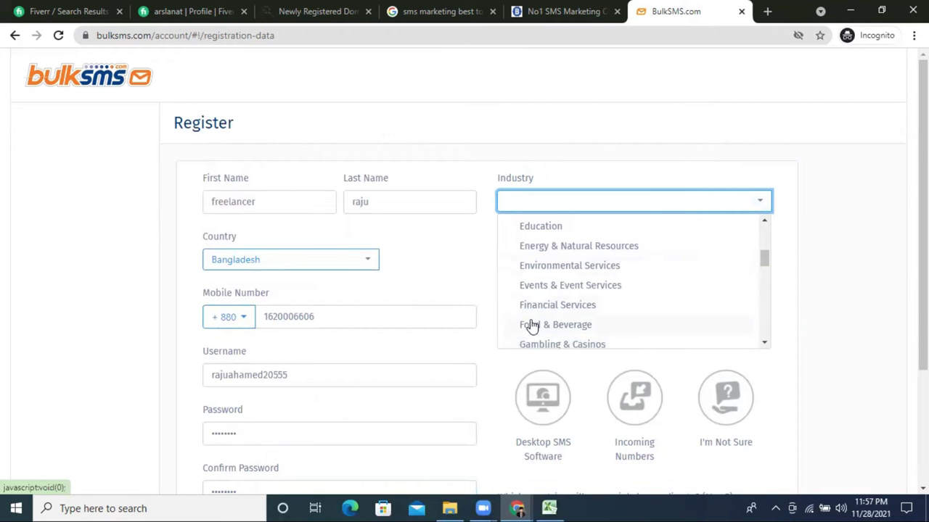
scroll(614, 312, down, 4)
scroll(626, 314, up, 4)
click(570, 279)
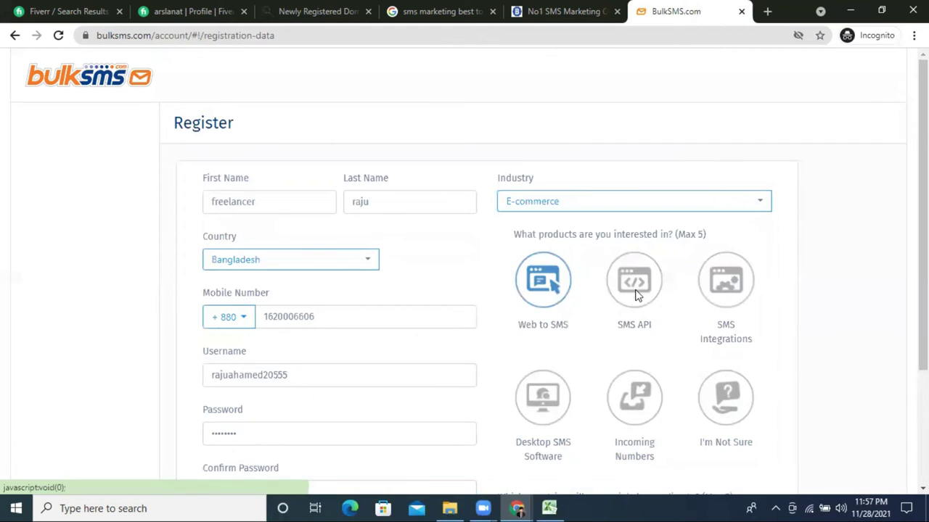
Add Bangladesh to the countries the messages will mainly be sent to
scroll(486, 274, down, 2)
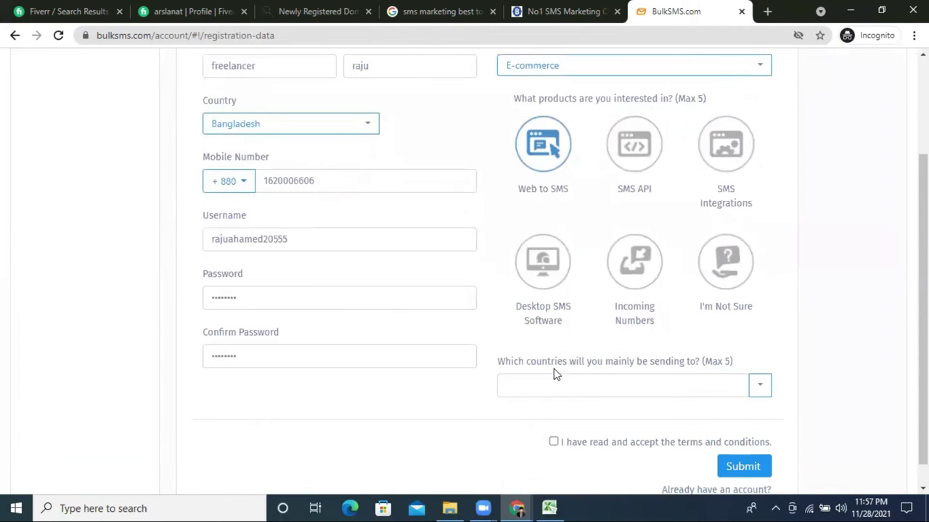
click(758, 389)
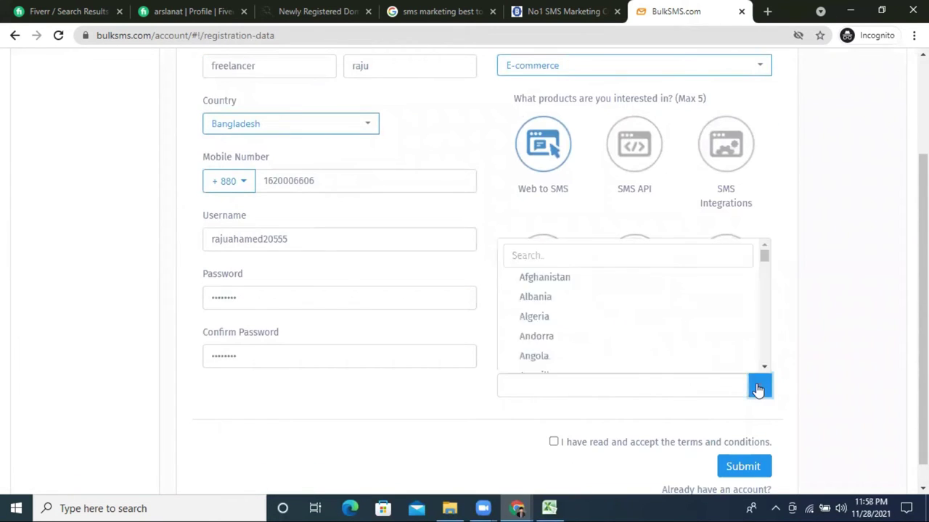
click(794, 334)
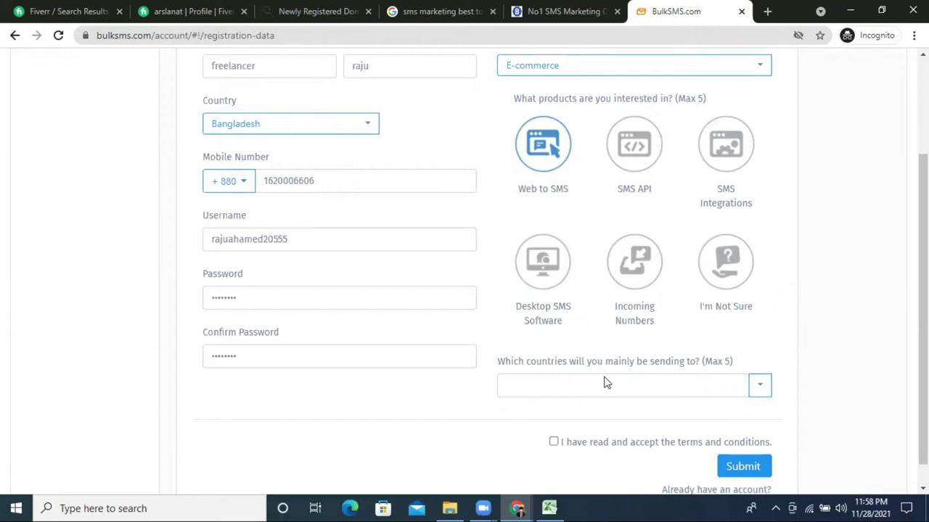
click(755, 390)
scroll(566, 340, down, 5)
scroll(566, 346, down, 1)
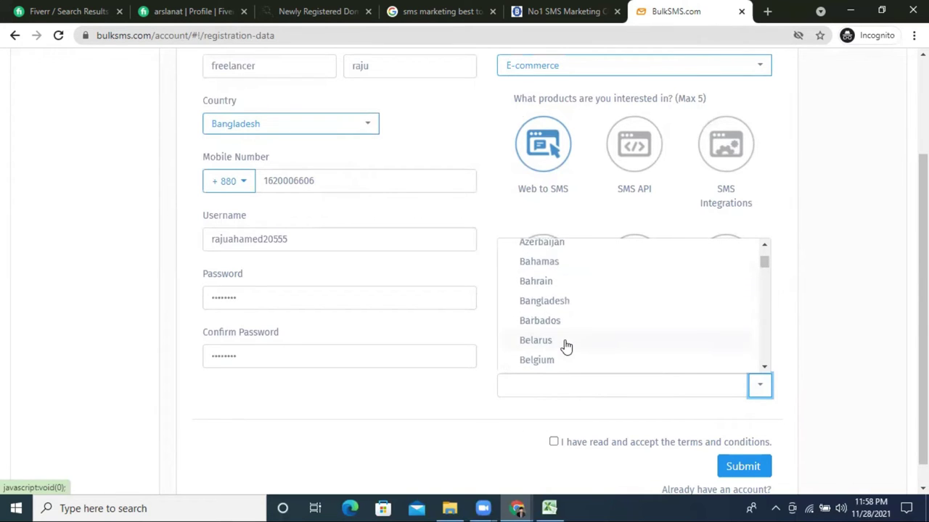
click(561, 303)
Add United Arab Emirates to the countries the messages will mainly be sent to
click(757, 392)
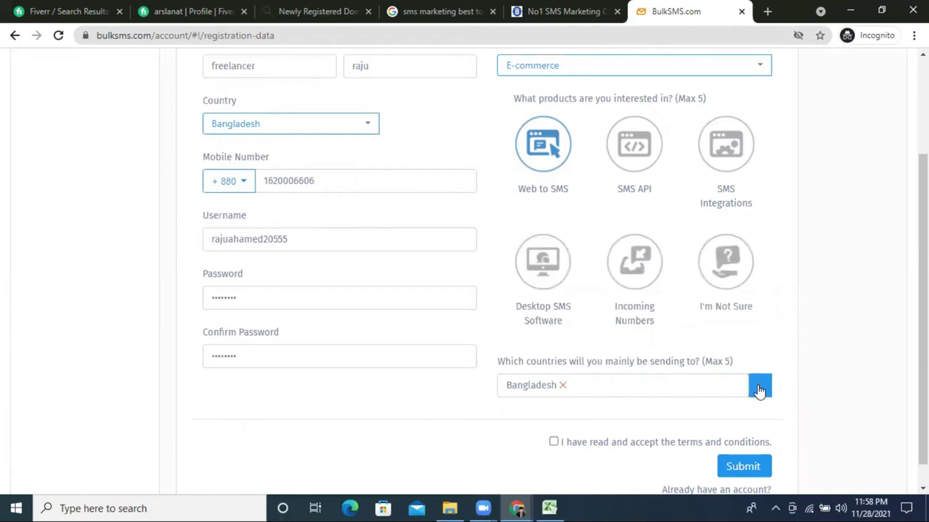
scroll(573, 337, down, 6)
scroll(583, 341, down, 13)
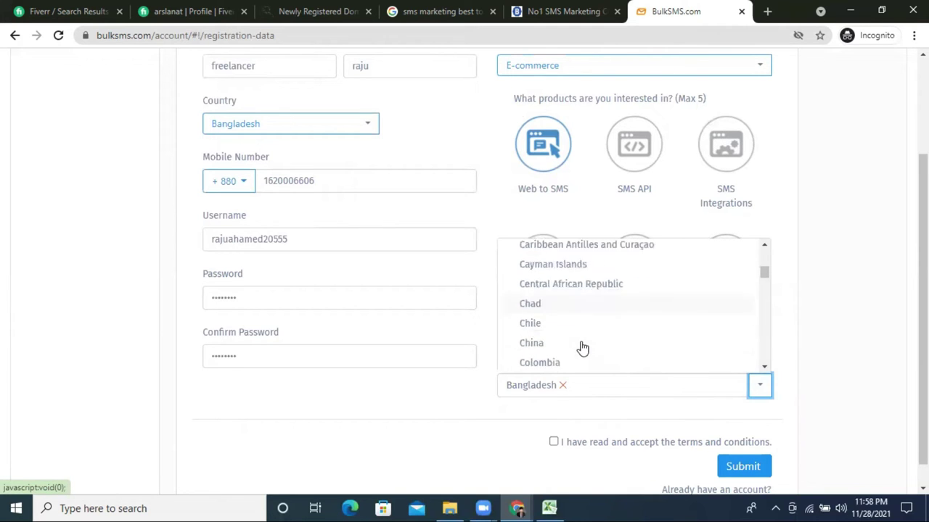
scroll(583, 330, down, 20)
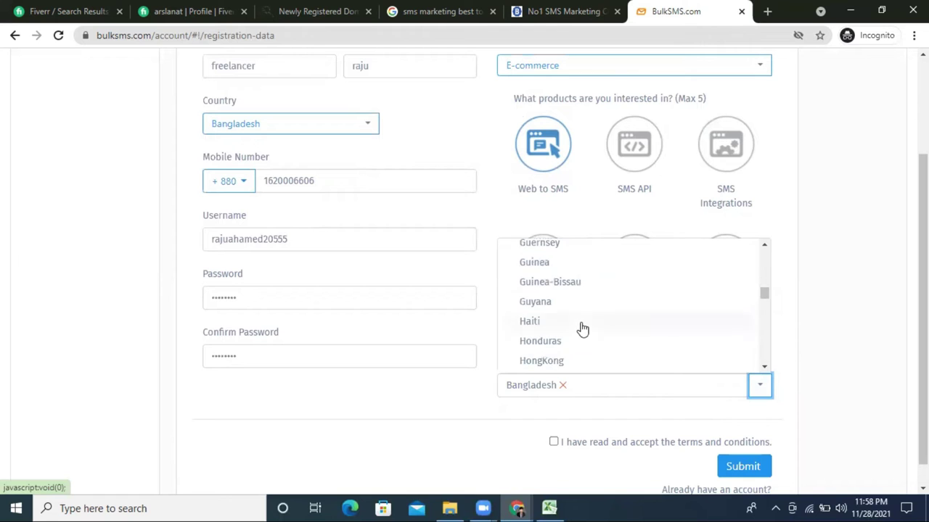
scroll(583, 330, down, 20)
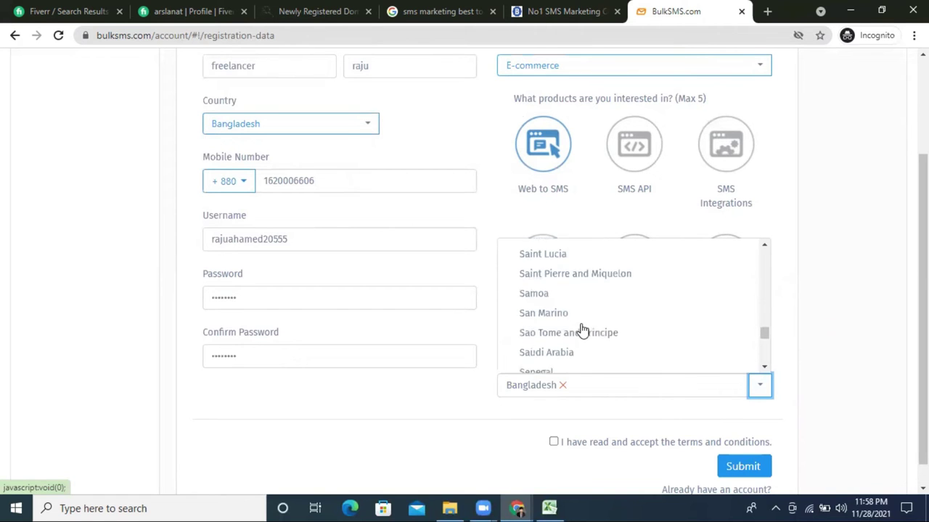
scroll(573, 331, up, 2)
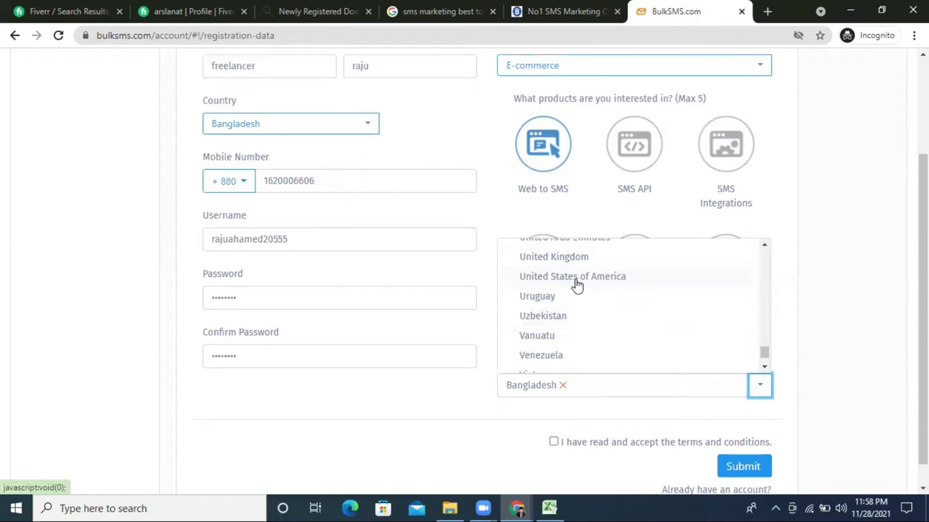
scroll(579, 294, up, 1)
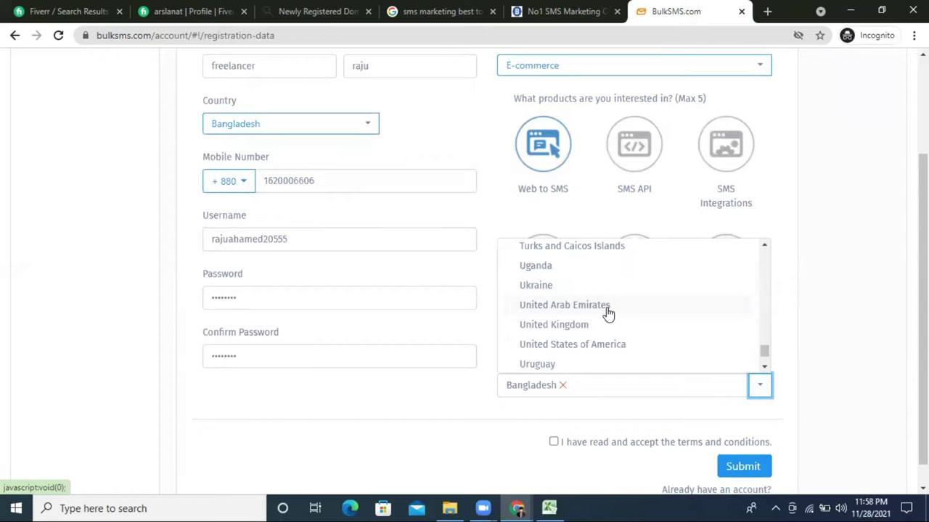
click(608, 308)
Add United States of America, United Kingdom and Uruguay to the main sending countries
click(755, 382)
click(578, 345)
click(760, 389)
scroll(603, 337, down, 1)
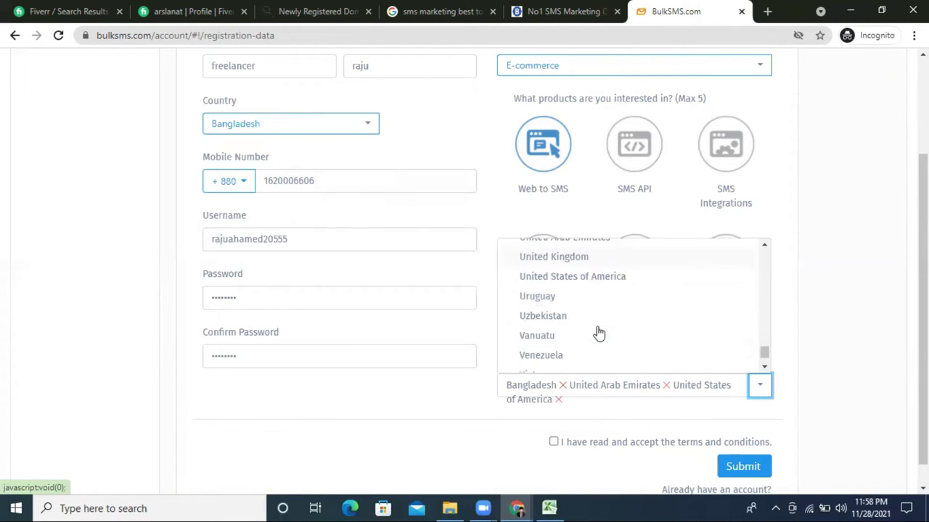
click(558, 258)
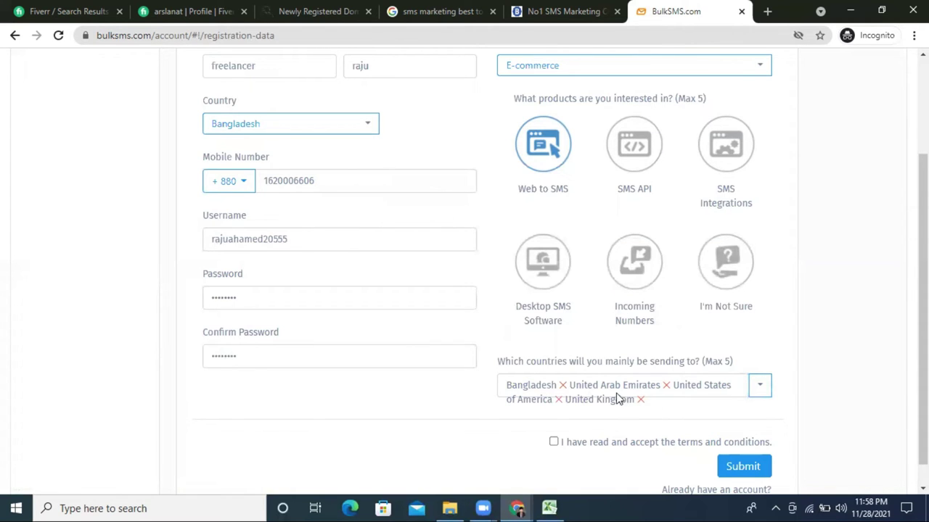
click(765, 394)
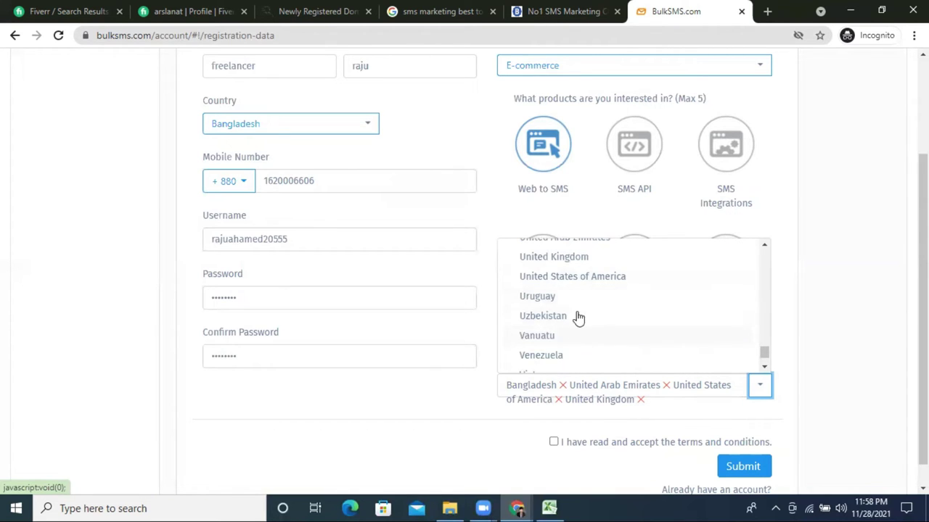
click(572, 300)
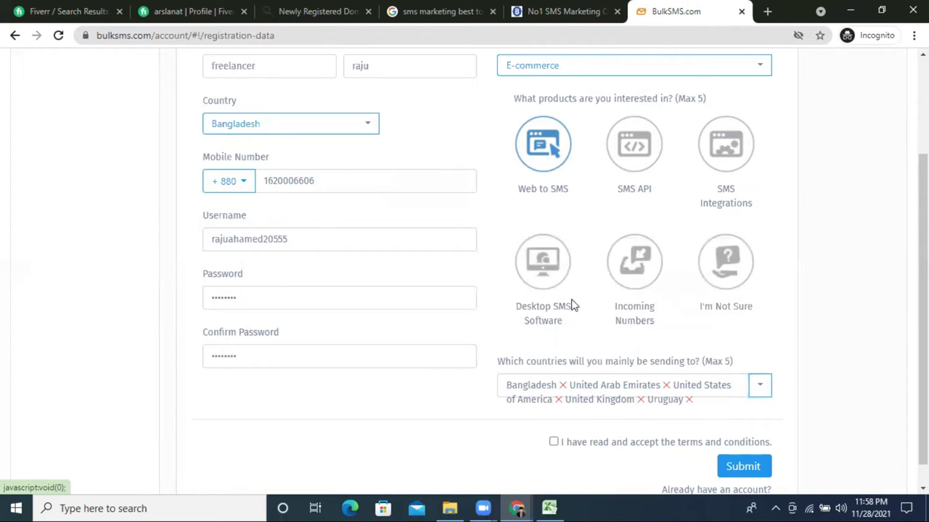
Accept the terms and conditions and submit the registration form
click(753, 398)
scroll(653, 355, down, 3)
click(564, 342)
scroll(783, 413, down, 1)
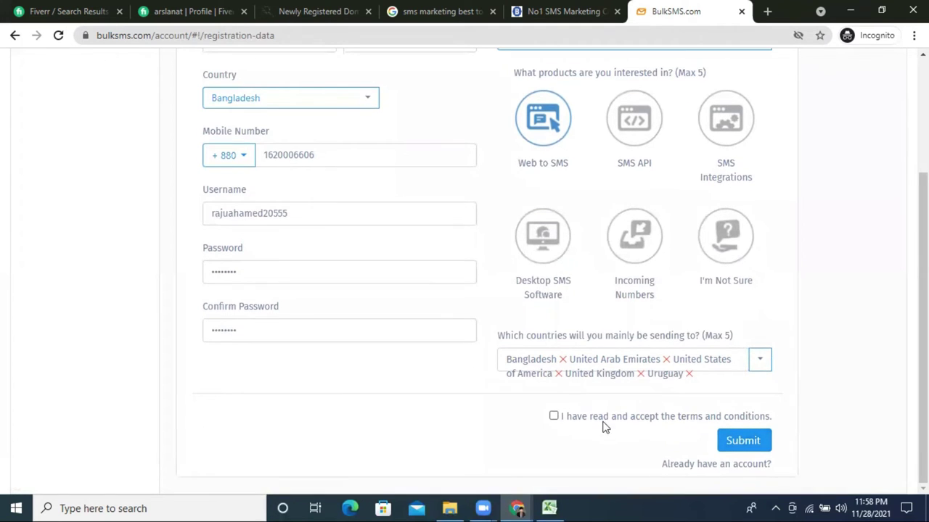
click(555, 417)
click(740, 443)
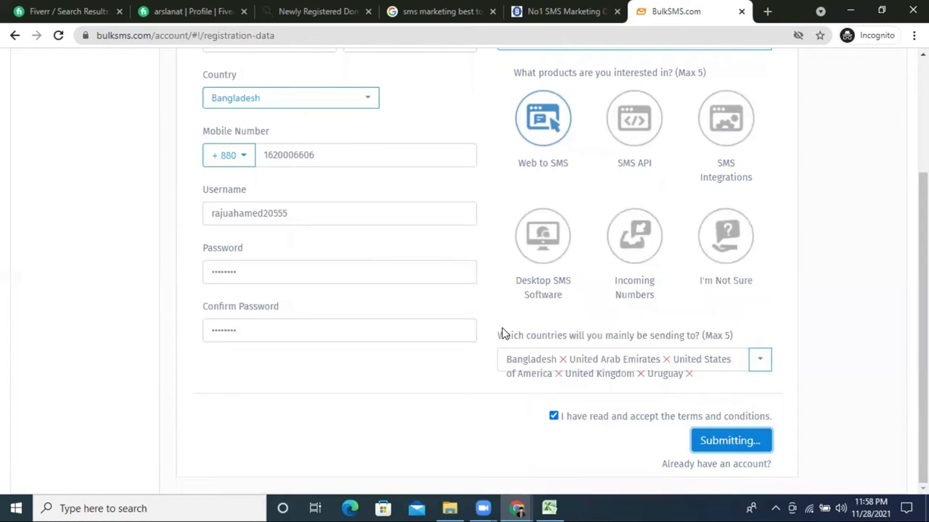
Remove Uruguay from the main sending countries and submit the registration again
scroll(755, 294, down, 1)
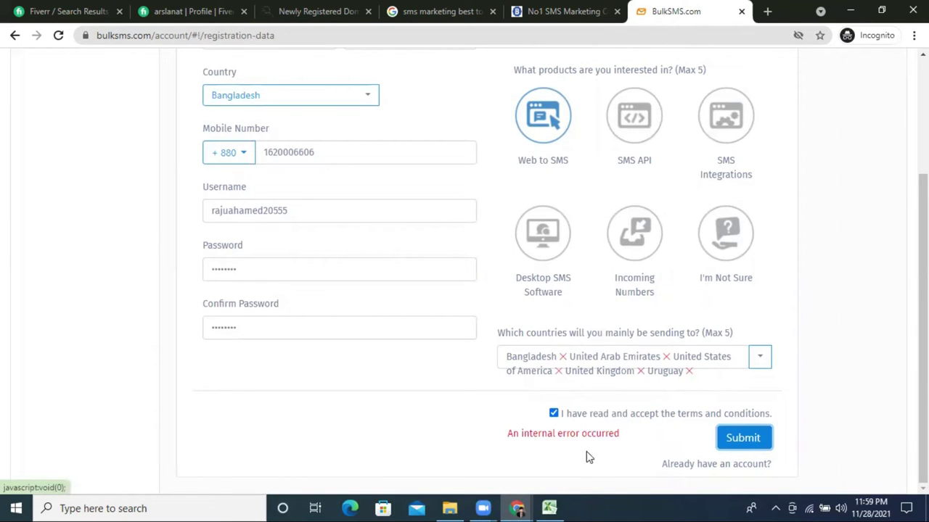
click(688, 373)
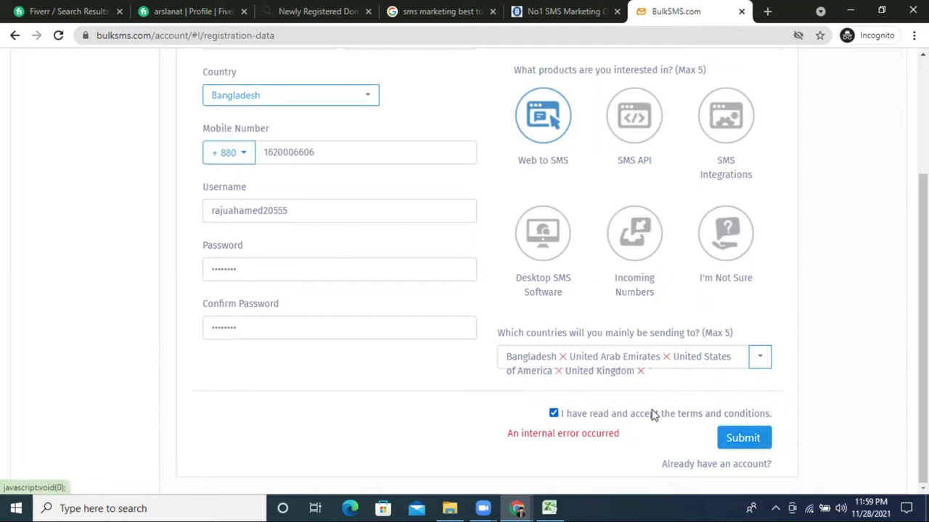
click(735, 437)
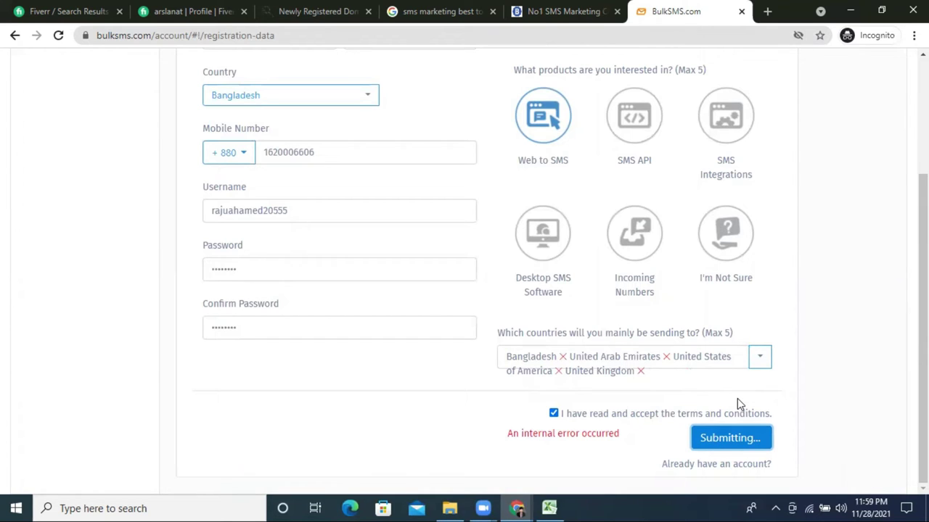
Skip entering the code sent to the mobile number
click(561, 266)
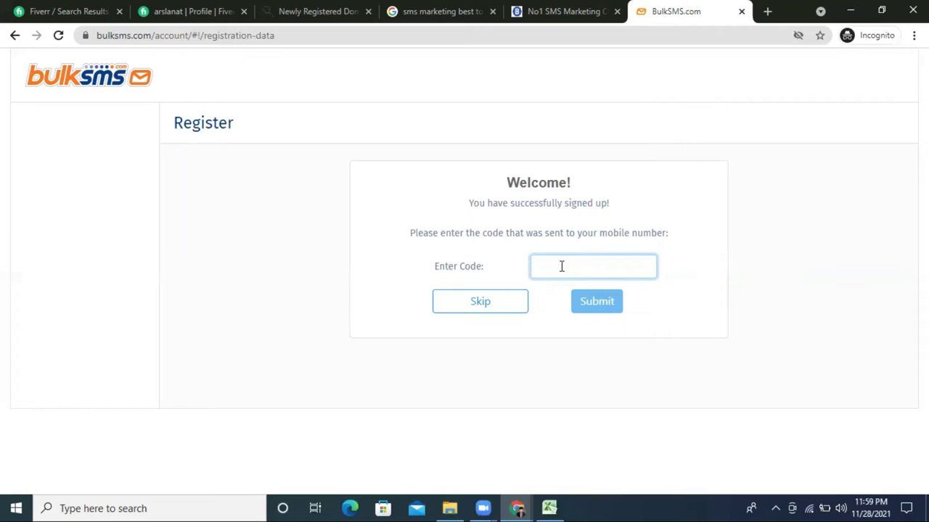
click(470, 305)
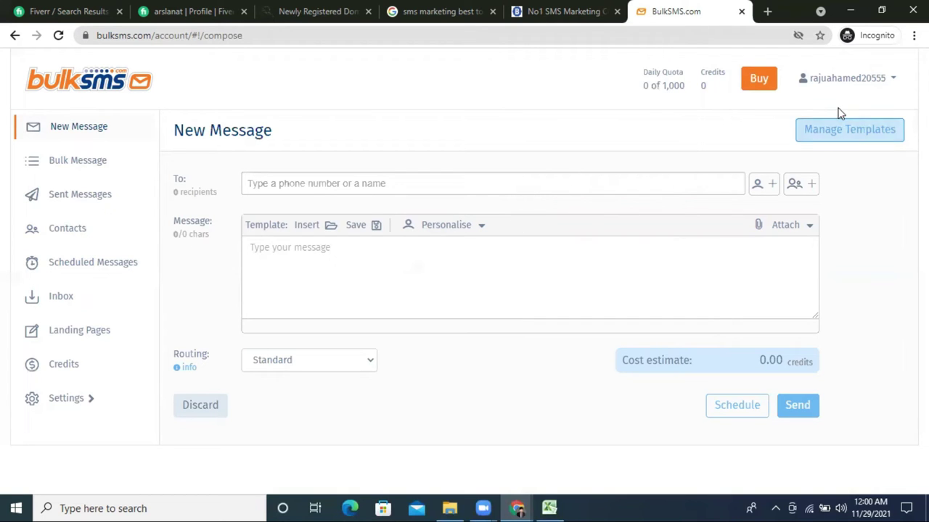
View the form for creating a new message template, and close it without creating one
click(830, 132)
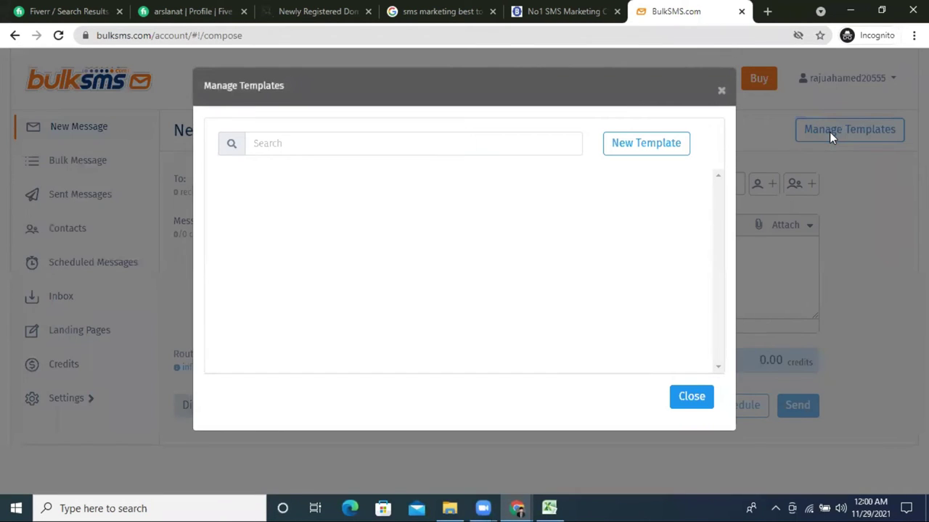
click(642, 146)
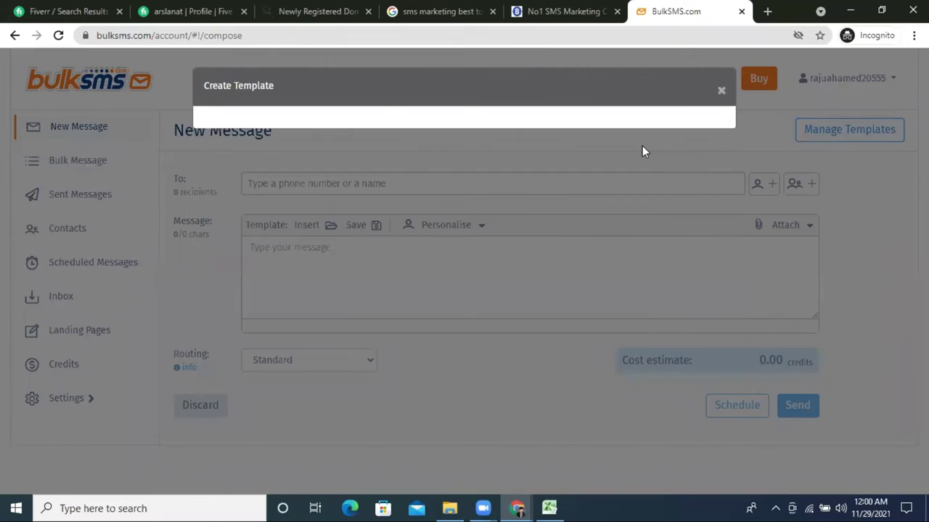
click(340, 142)
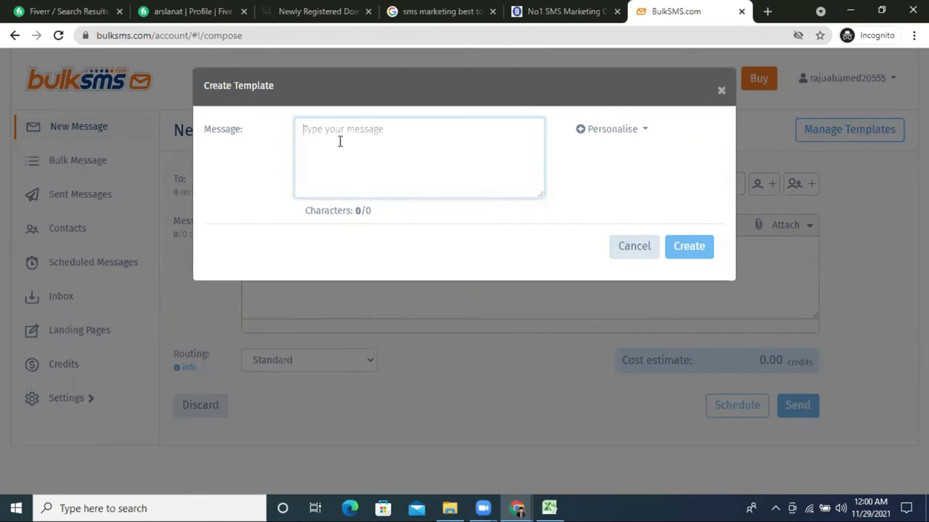
click(722, 91)
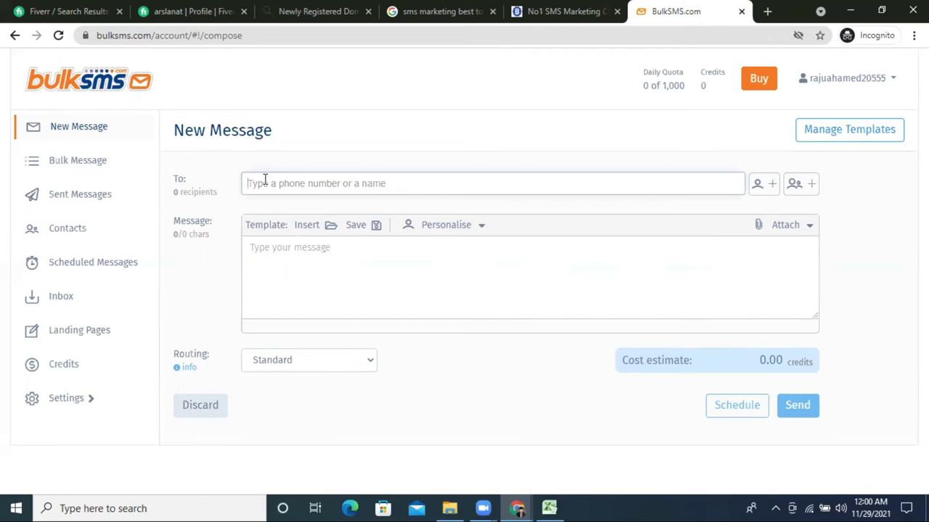
click(767, 11)
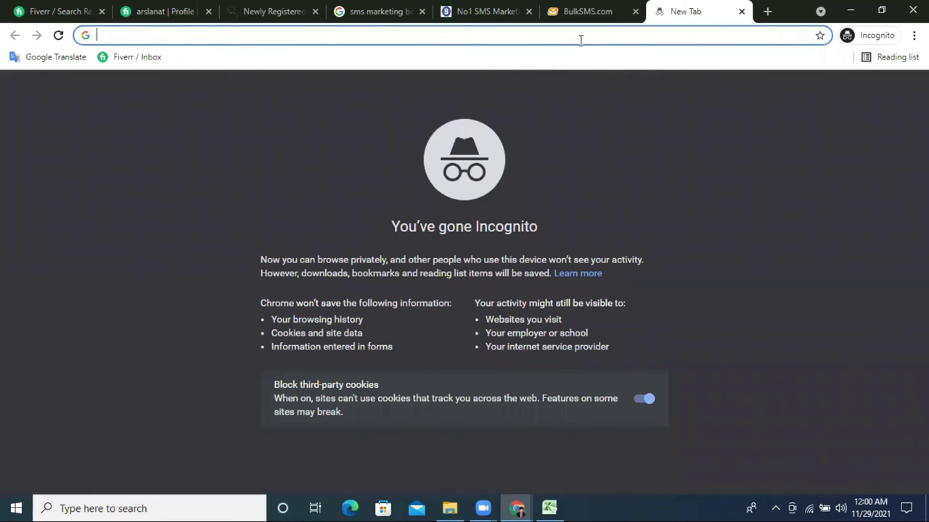
text(gm)
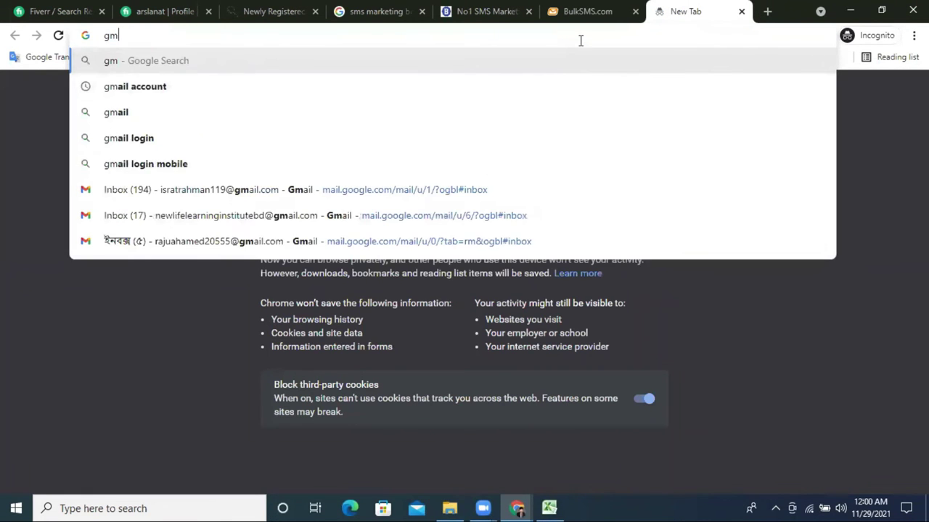
text(ail.)
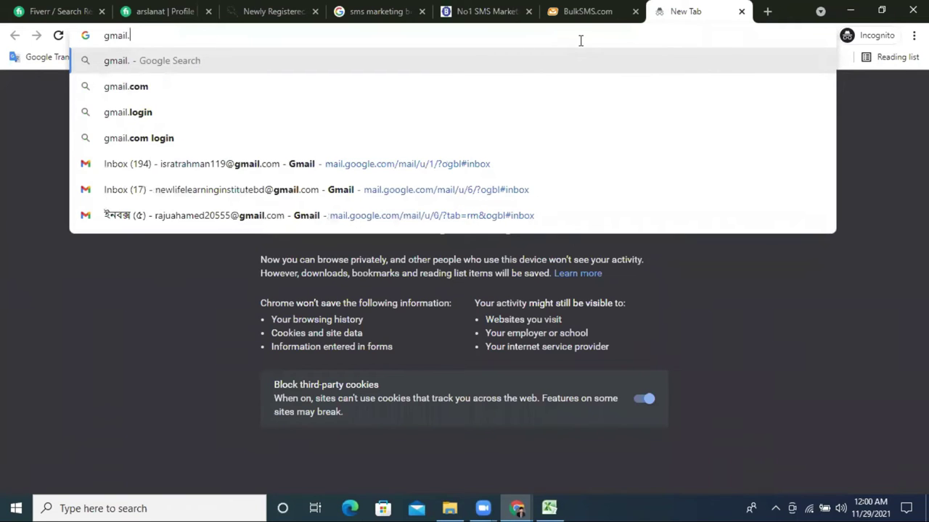
click(170, 85)
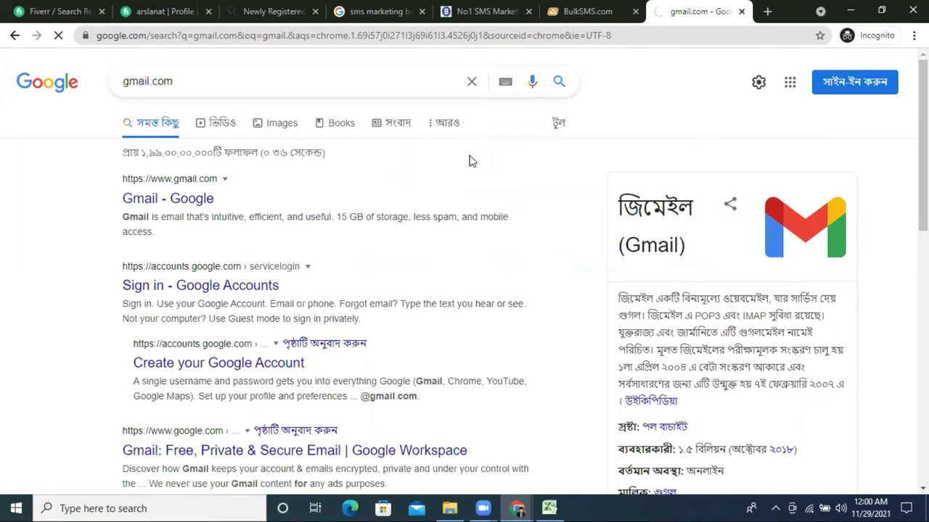
click(741, 12)
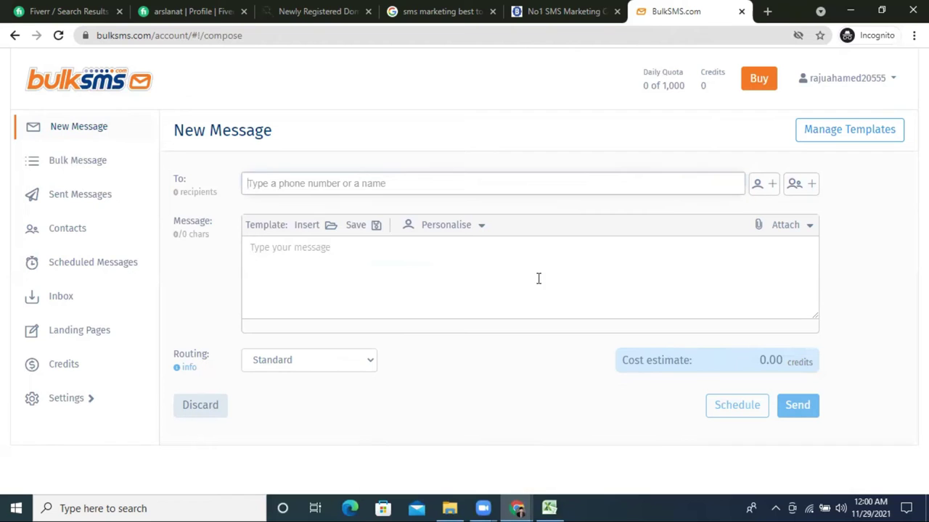
Switch to the Gmail window, view the recipient and subject fields of a new e-mail, and close the draft and the window
click(517, 508)
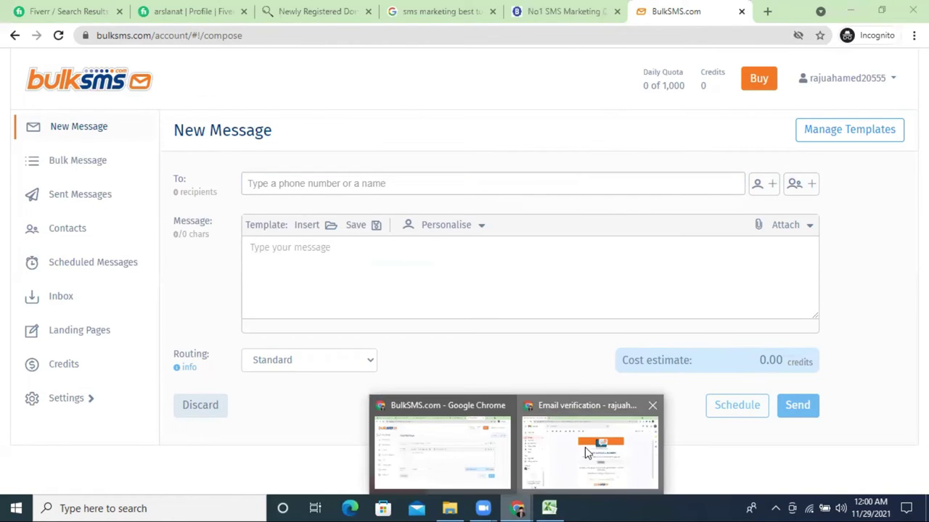
click(588, 453)
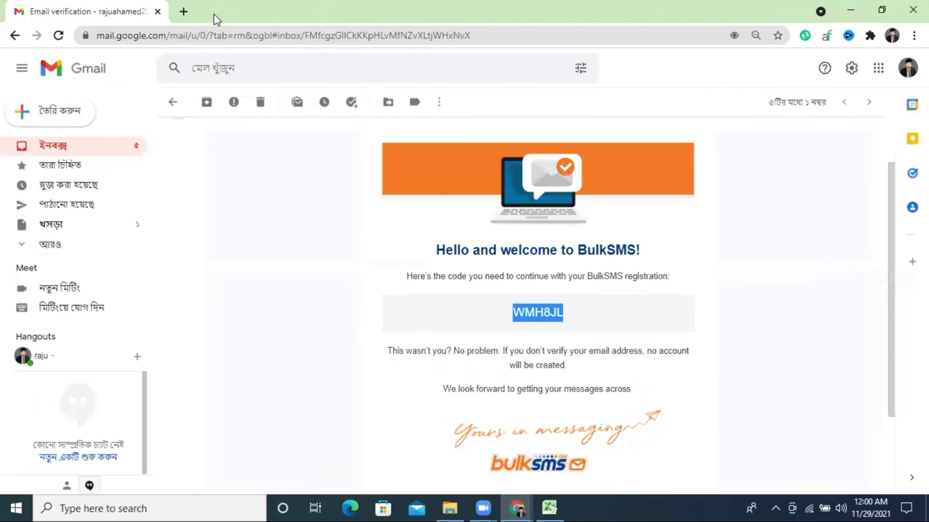
click(45, 116)
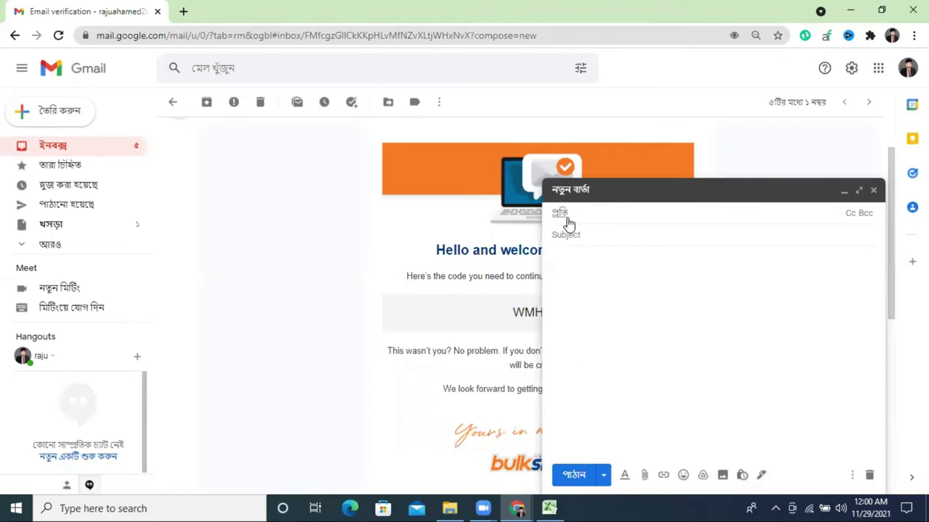
click(584, 235)
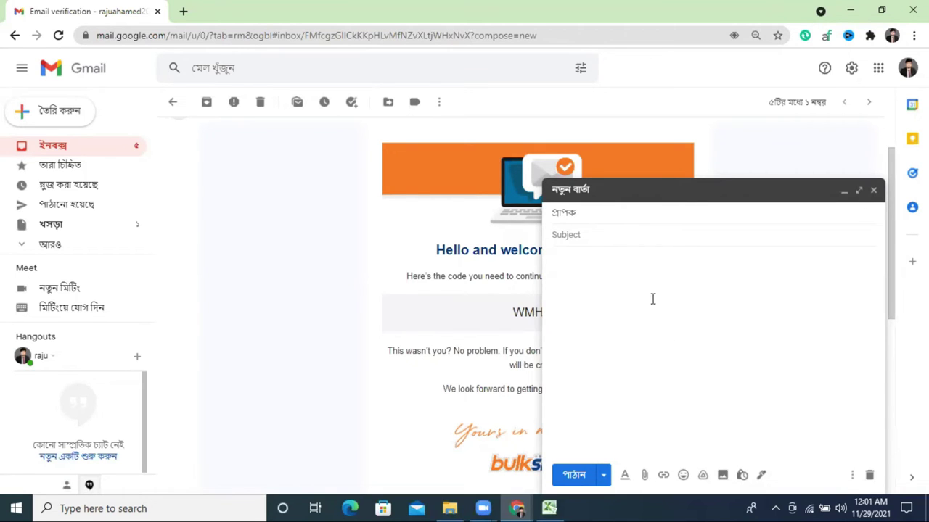
click(578, 218)
click(873, 190)
click(849, 10)
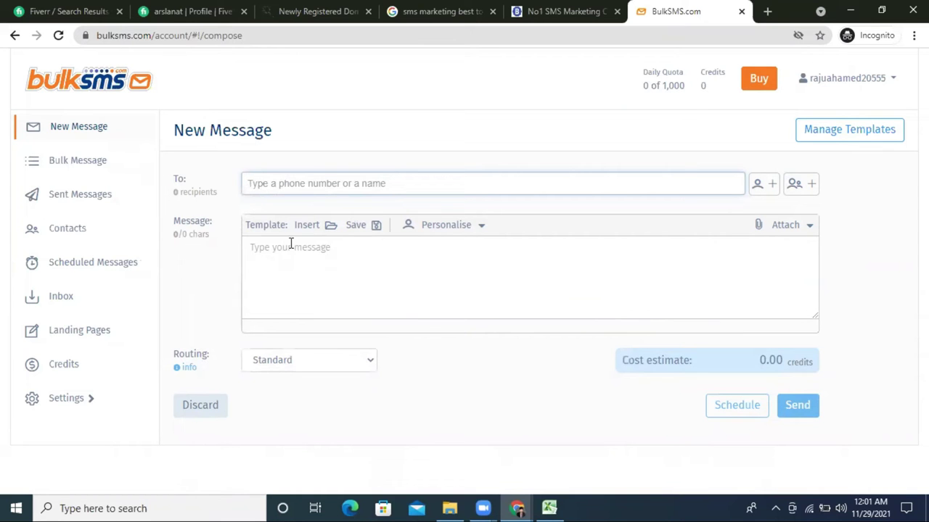
Switch to the algeria workbook in Excel and copy the registrant phone number in row 20
click(549, 508)
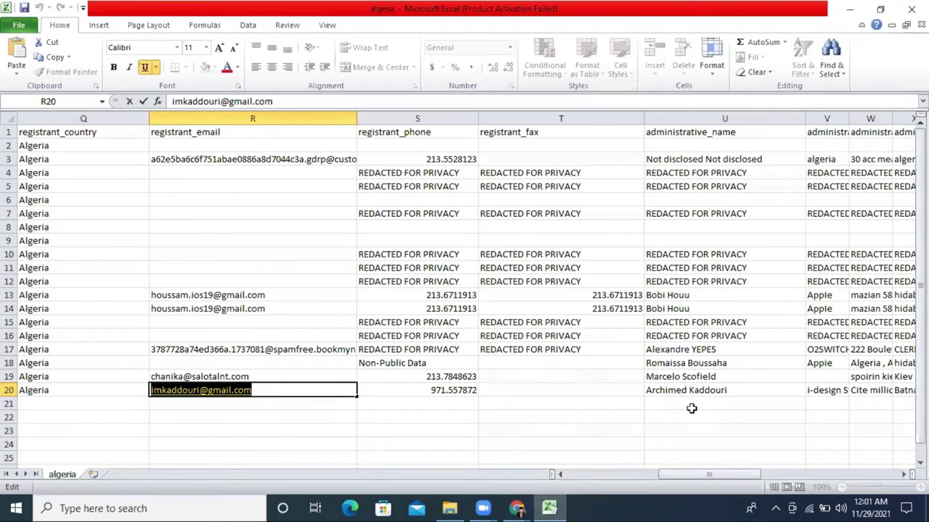
double_click(462, 391)
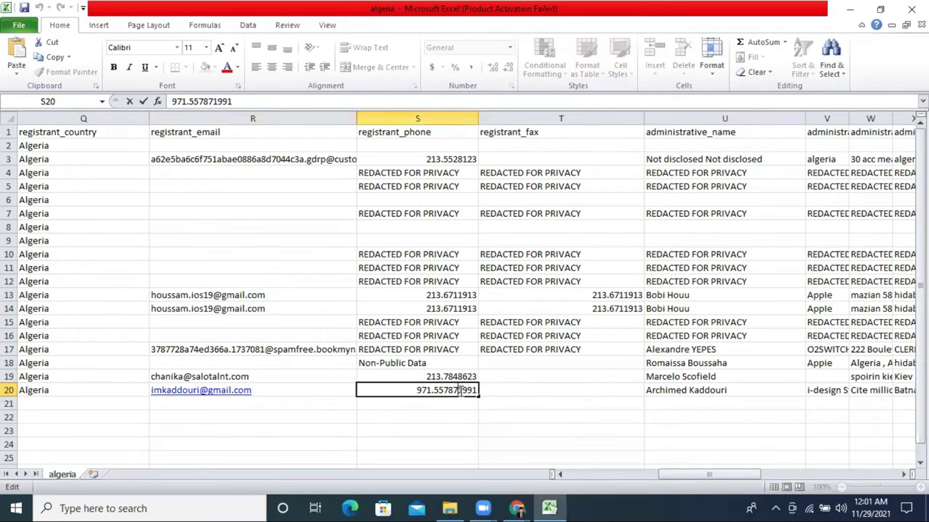
double_click(461, 390)
right_click(461, 391)
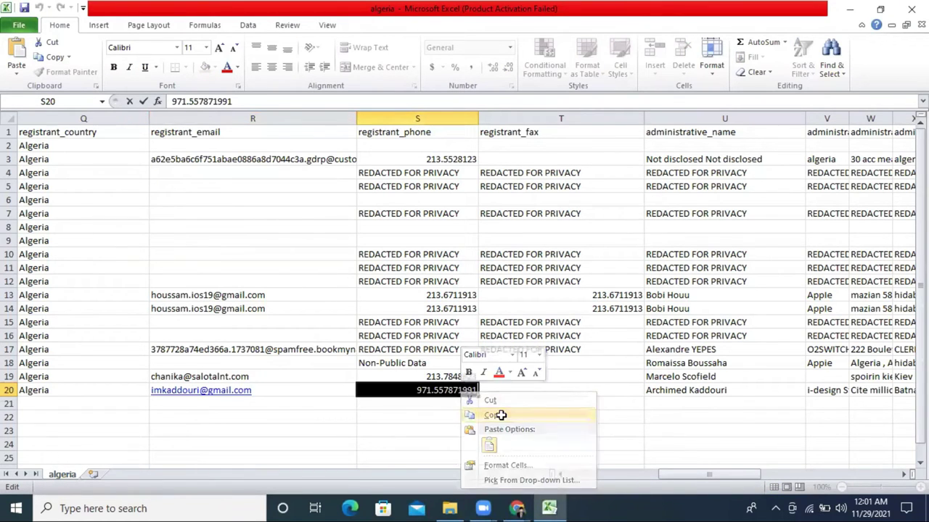
click(493, 416)
Switch back to BulkSMS.com and add the copied phone number, with its dot removed, as a recipient of the new message
mouse_move(517, 508)
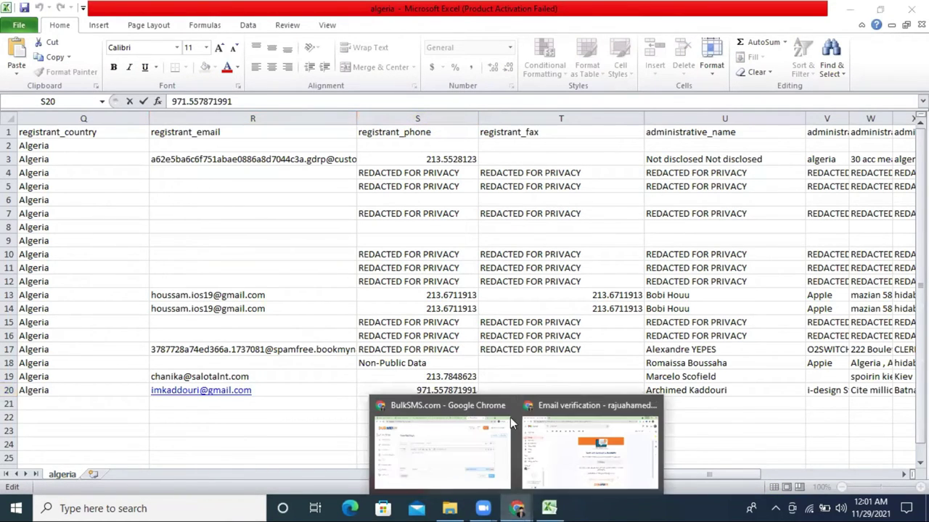
click(551, 452)
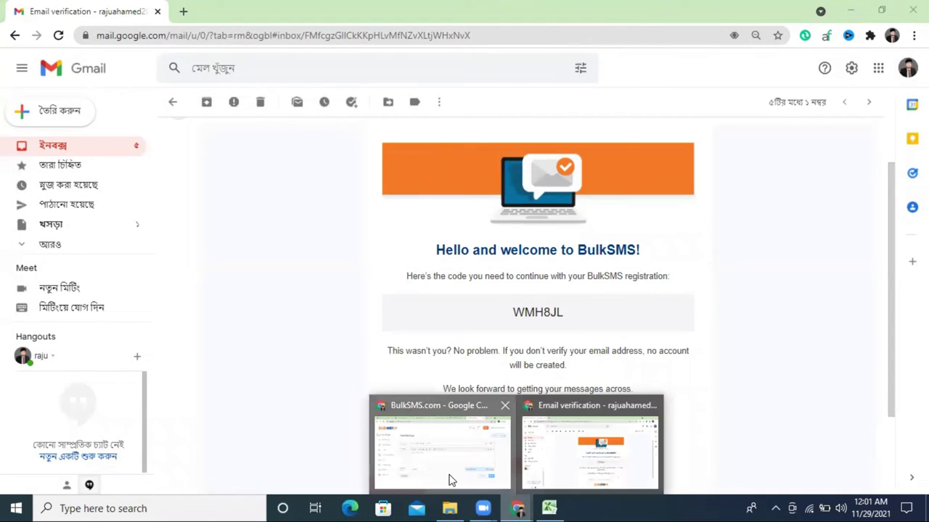
click(450, 480)
click(324, 183)
key(ctrl+v)
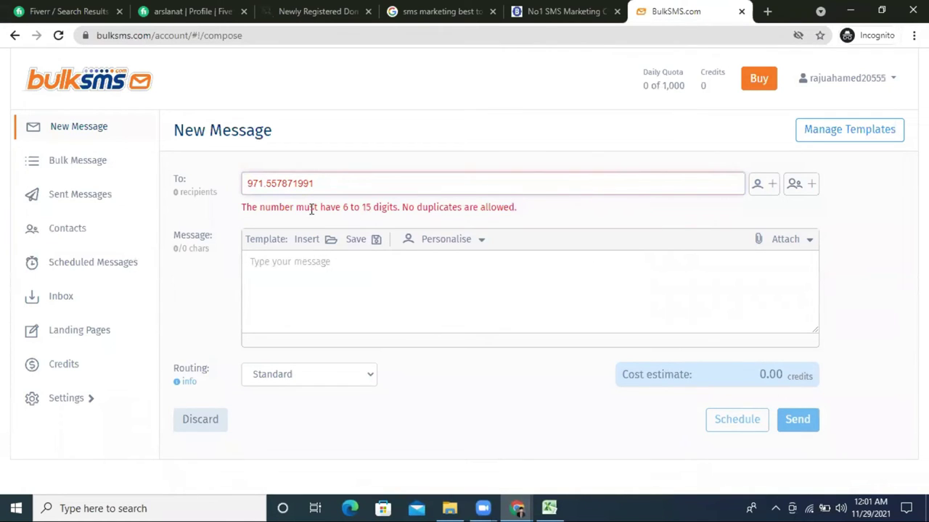
click(268, 184)
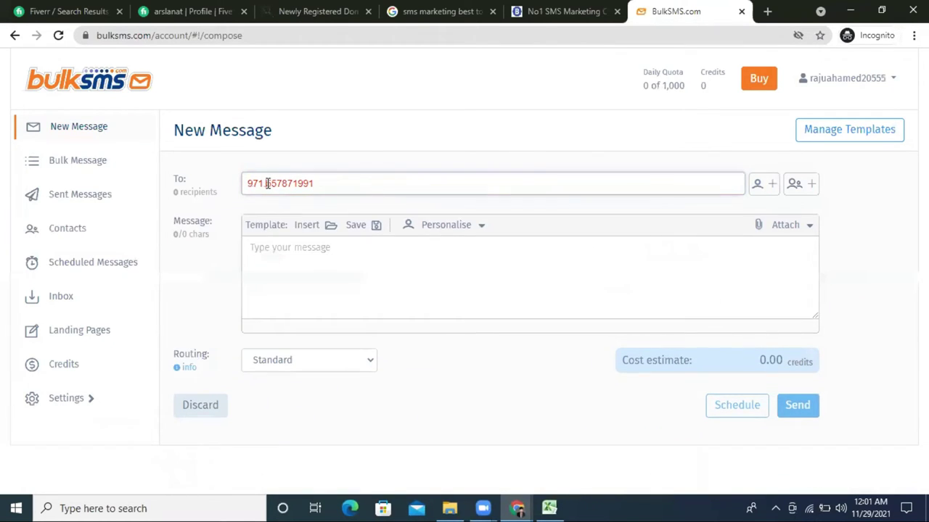
key(BackSpace)
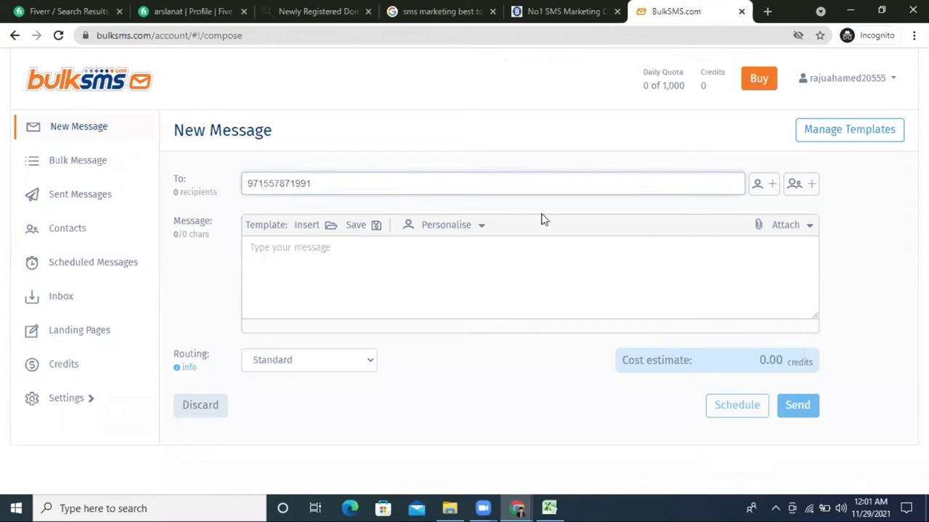
key(Return)
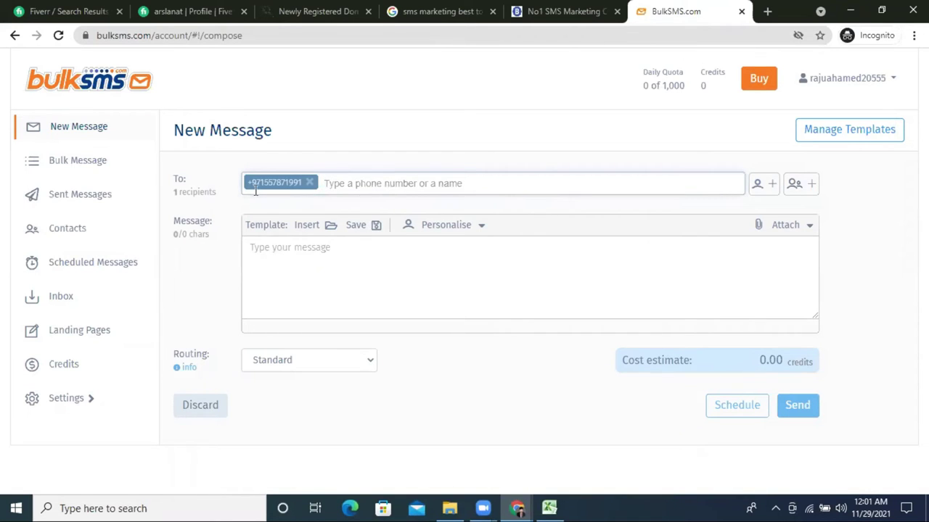
click(510, 203)
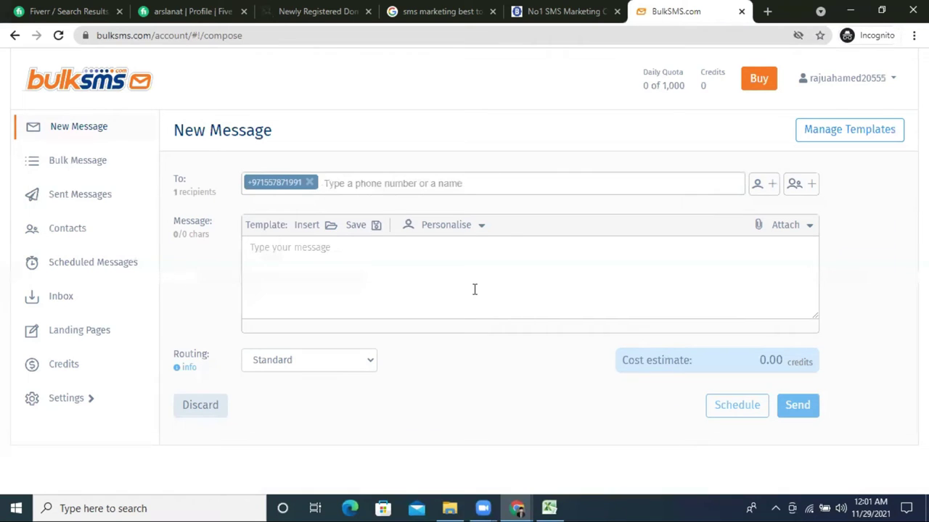
Switch to the algeria workbook in Excel and copy the registrant phone number in row 13
click(550, 508)
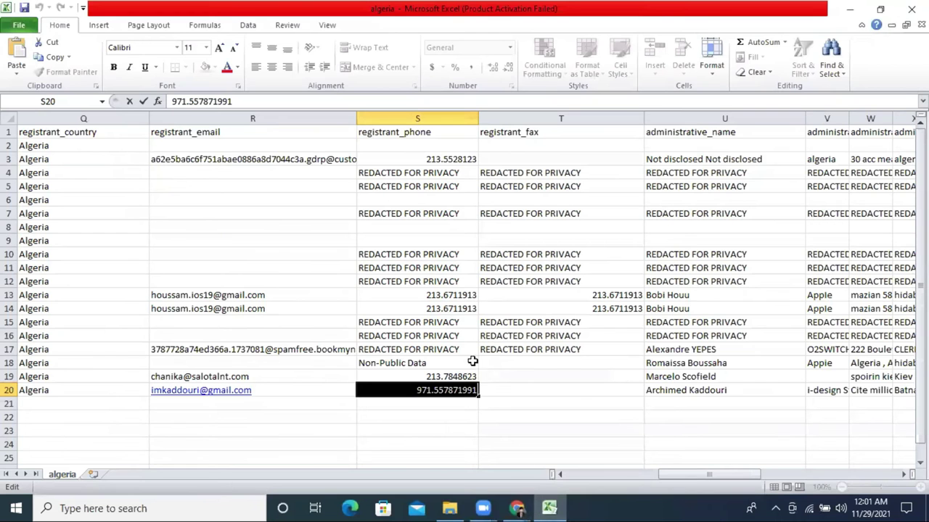
key(Escape)
key(ctrl+Up)
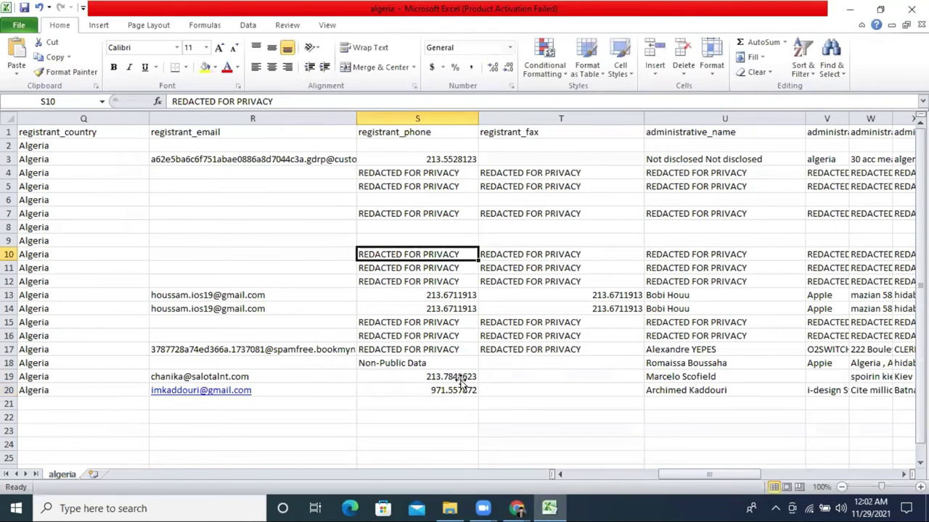
double_click(438, 298)
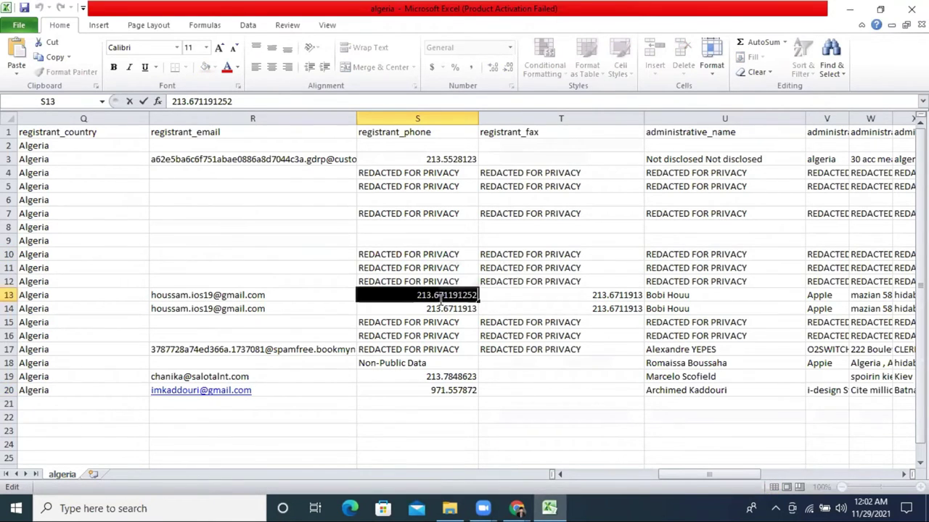
right_click(442, 302)
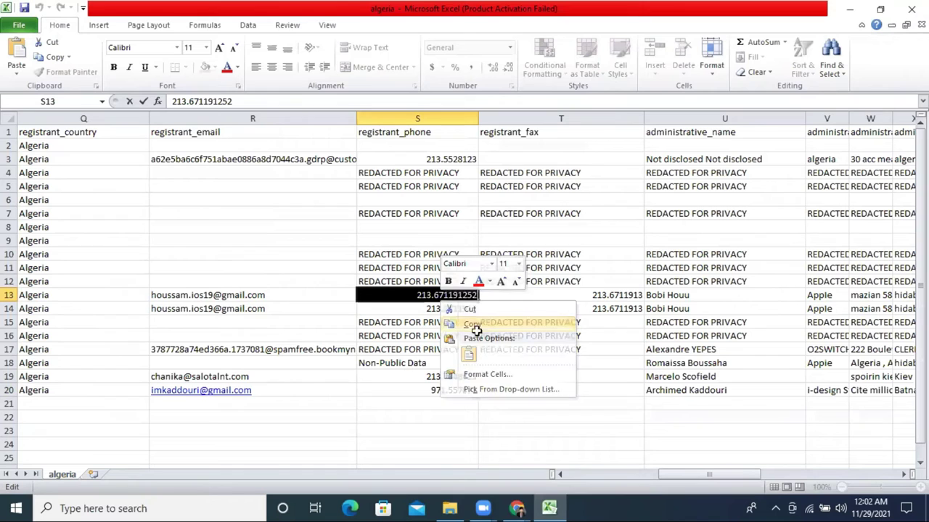
click(472, 324)
Return to BulkSMS.com and add the row 13 phone number, without its dot, as another recipient of the new message
click(516, 508)
click(459, 439)
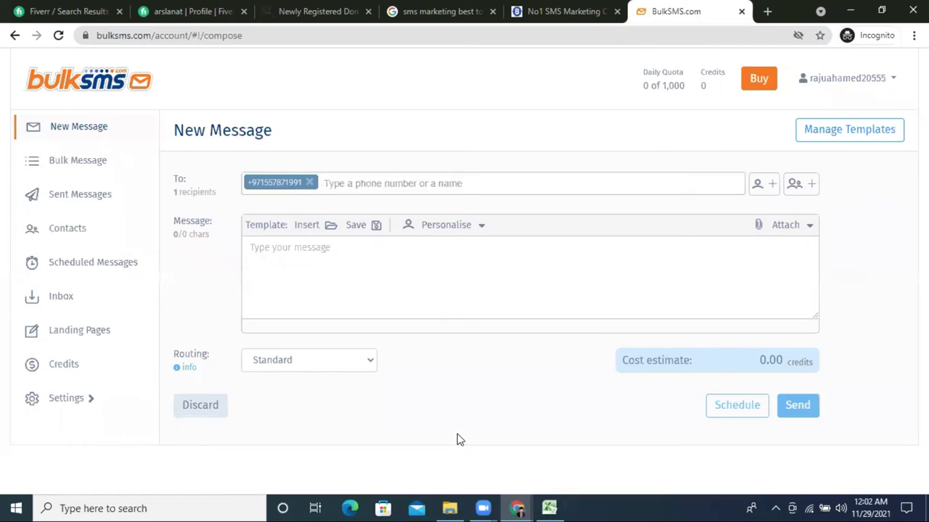
click(359, 190)
key(ctrl+v)
click(346, 185)
key(BackSpace)
key(Return)
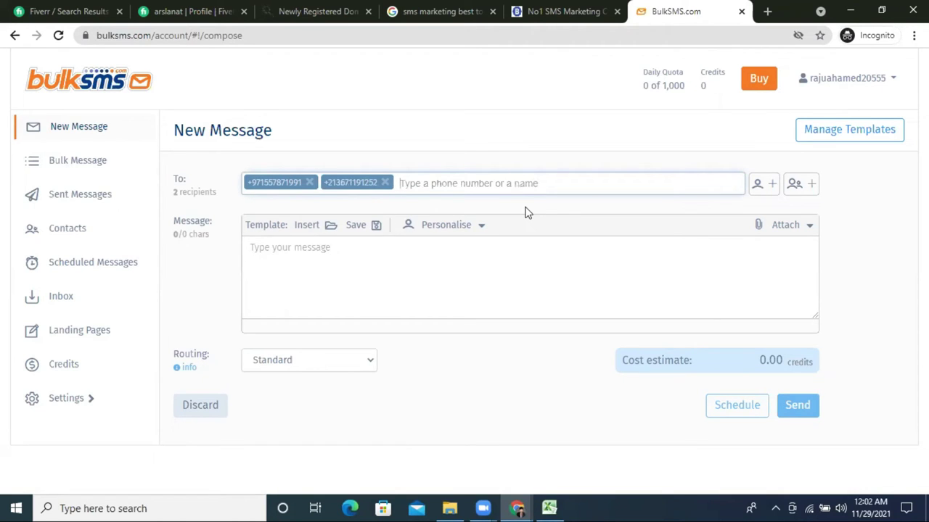
Switch to the algeria workbook and copy the registrant phone number in row 14
click(550, 507)
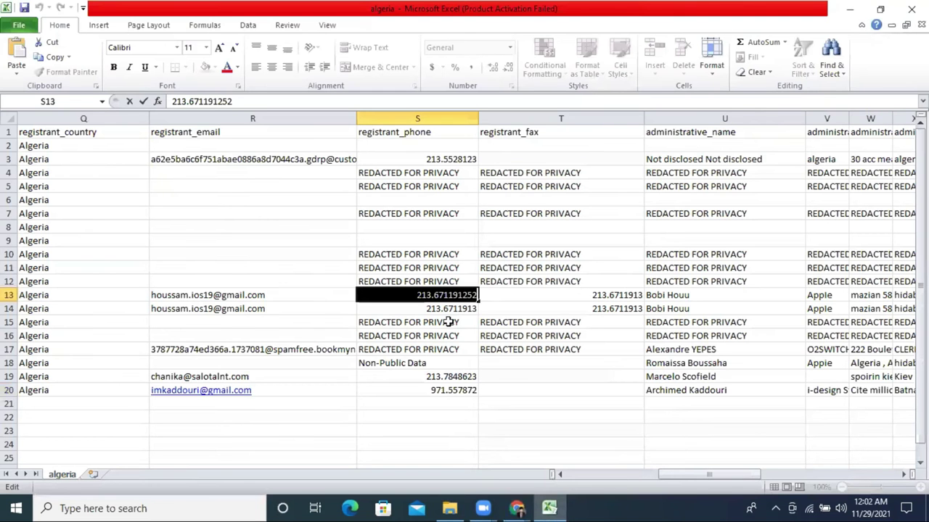
click(442, 308)
double_click(442, 309)
double_click(442, 309)
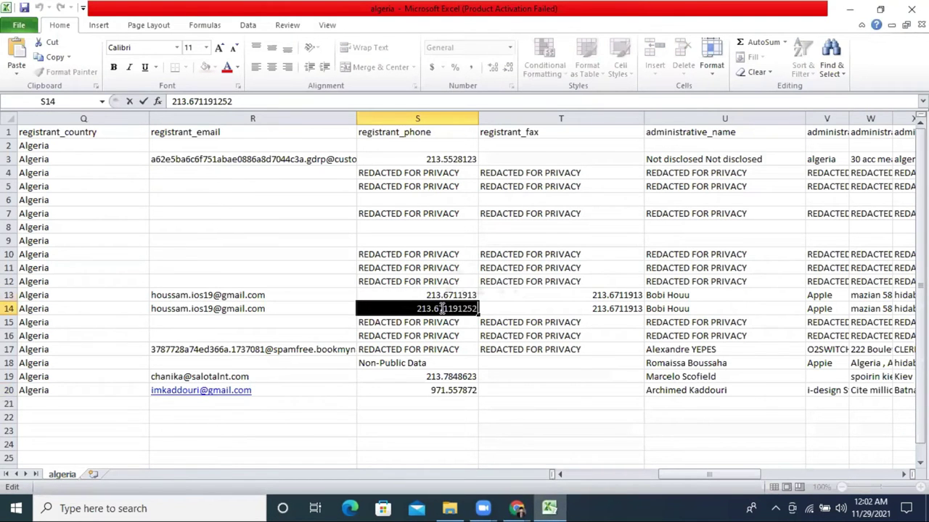
right_click(442, 308)
click(476, 333)
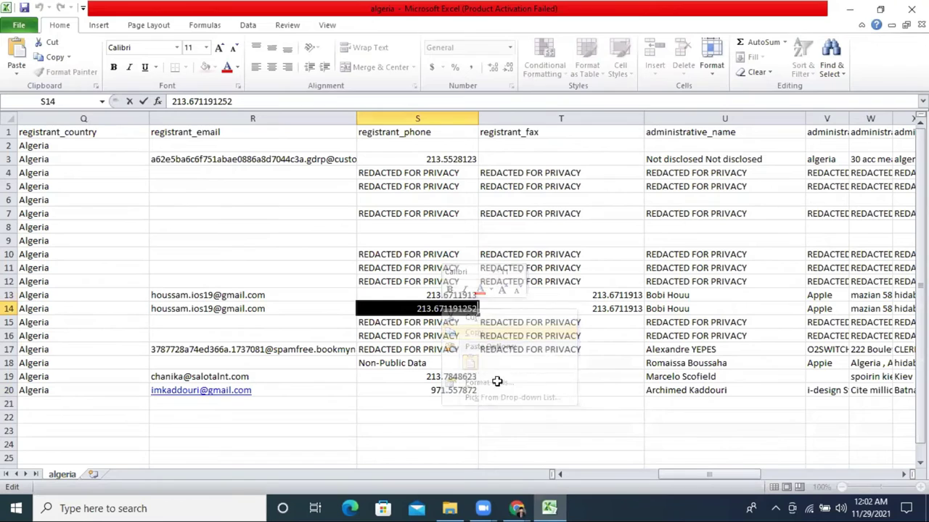
Switch back to BulkSMS.com, try entering the row 14 phone number without its dot as a recipient, and clear the entry
click(518, 508)
click(452, 460)
click(456, 190)
key(ctrl+v)
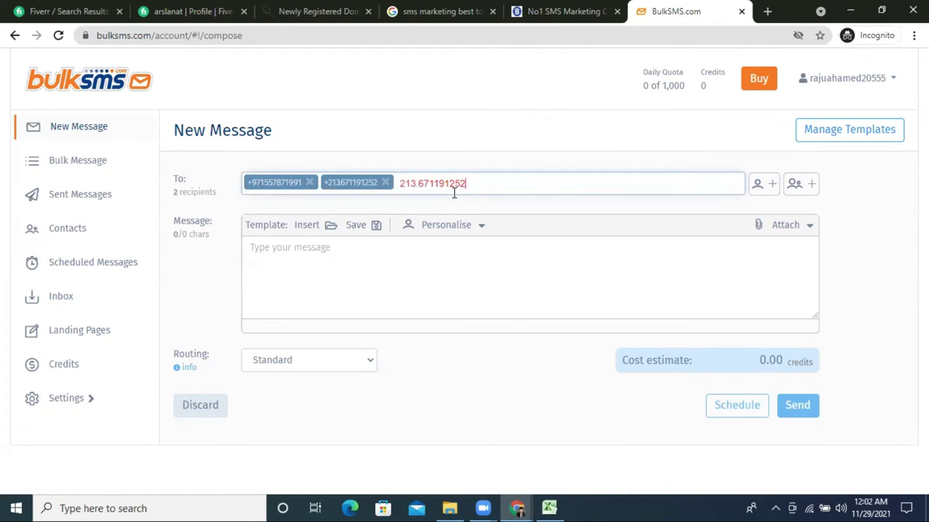
click(421, 183)
key(BackSpace)
double_click(415, 182)
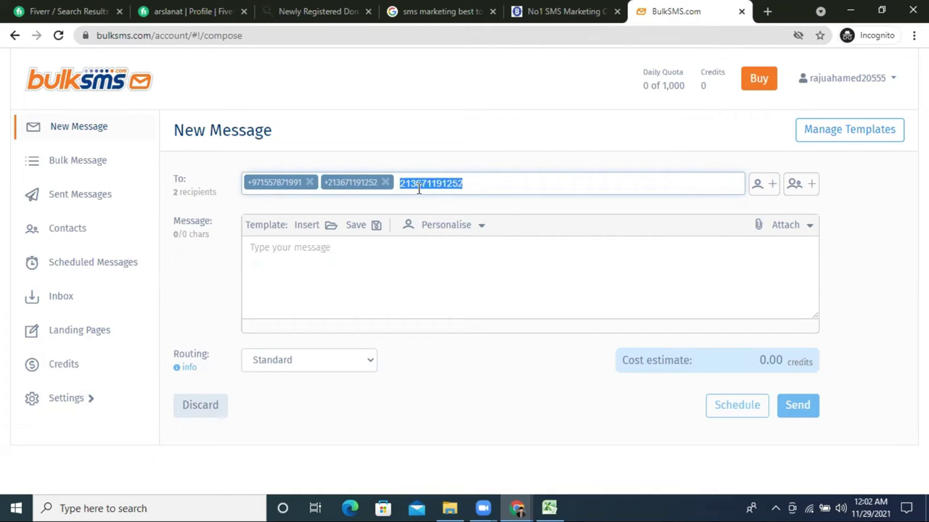
double_click(470, 186)
double_click(470, 185)
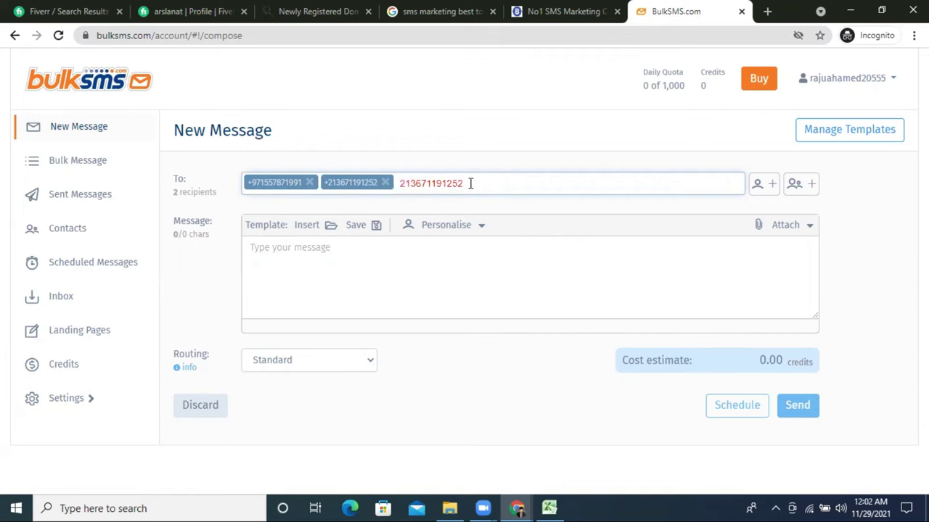
click(470, 184)
double_click(470, 184)
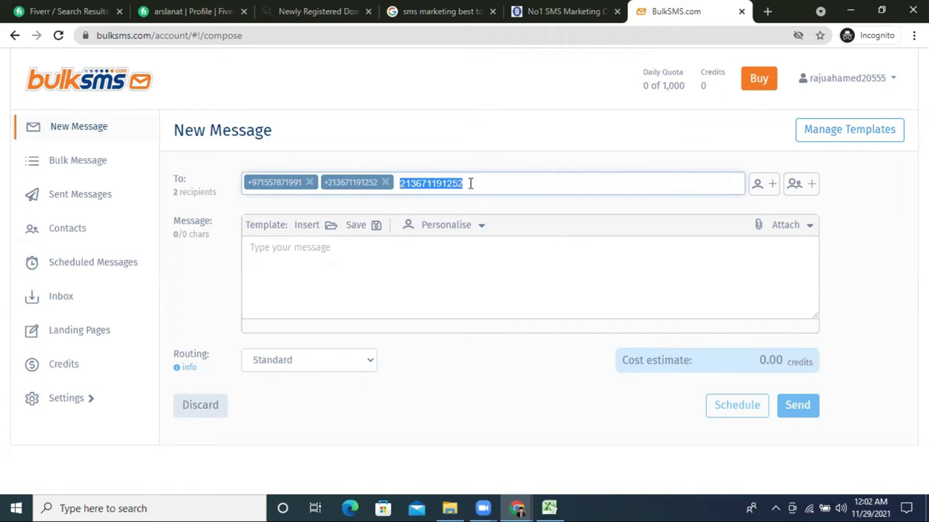
key(BackSpace)
Switch to the algeria workbook and copy the registrant phone number in row 3
click(549, 508)
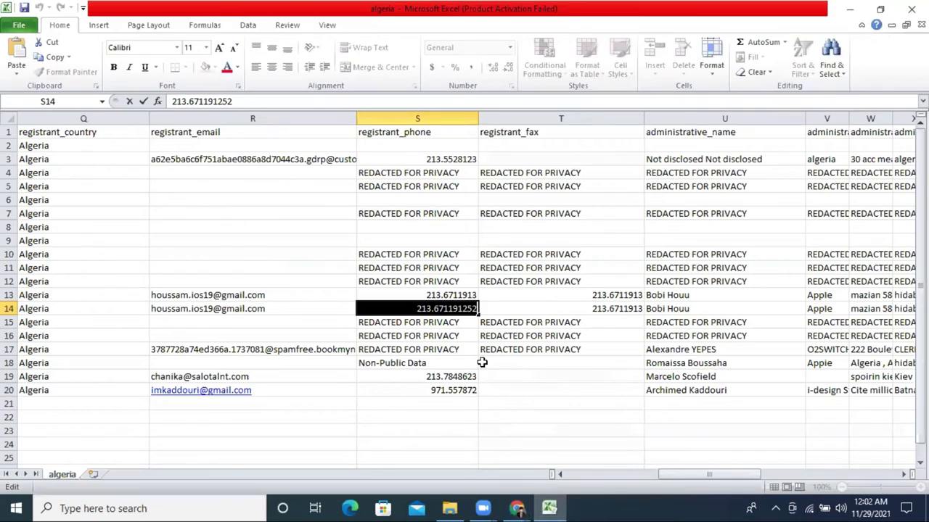
double_click(441, 377)
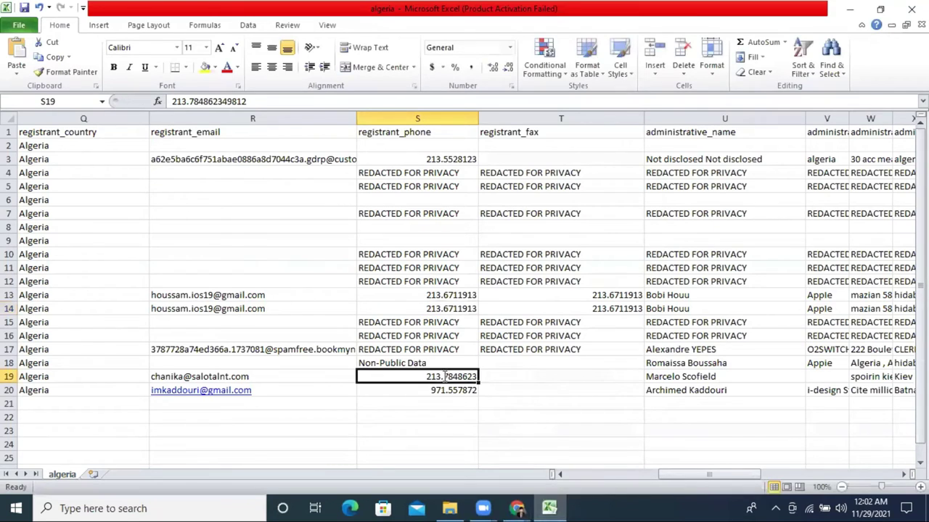
double_click(441, 159)
double_click(441, 159)
right_click(450, 162)
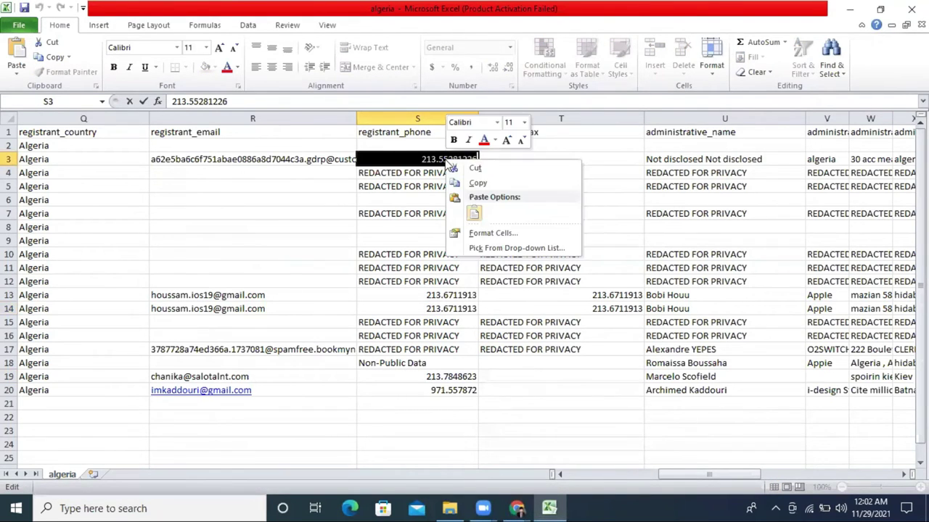
click(496, 180)
Go back to BulkSMS.com and add the row 3 phone number, with its dot removed, to the message recipients
click(514, 508)
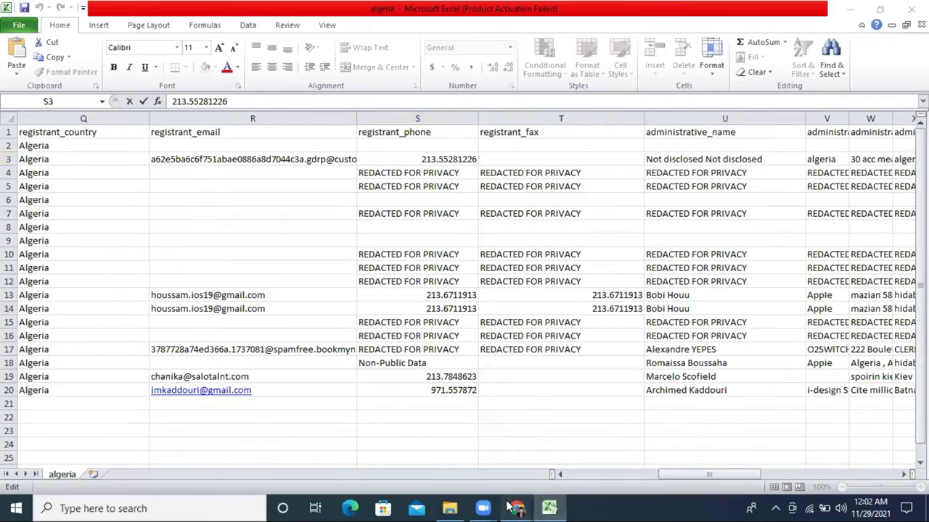
click(490, 468)
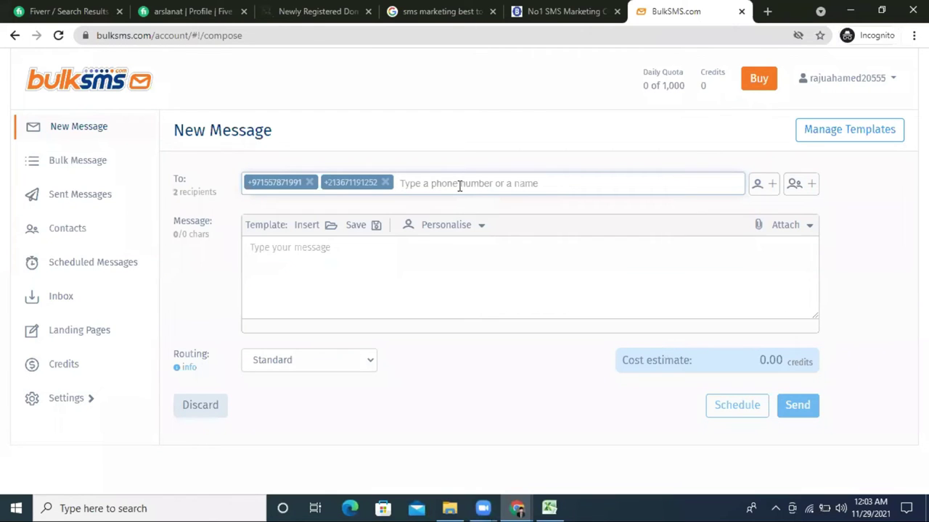
key(ctrl+v)
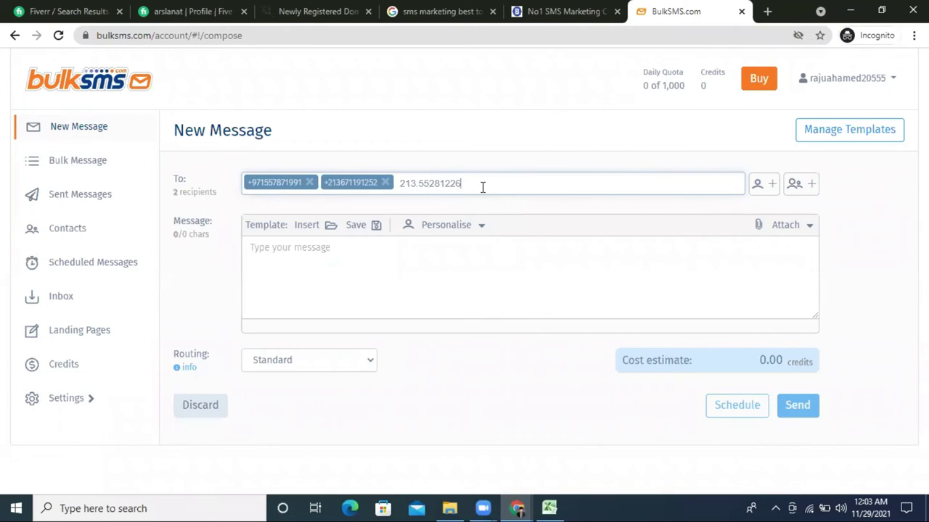
click(427, 182)
key(BackSpace)
key(Return)
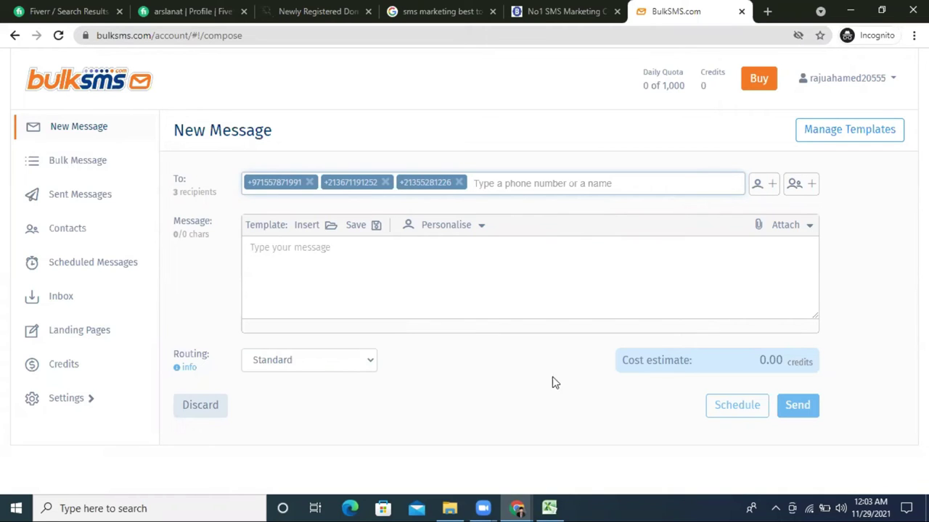
Enter the message text "bdfhgsehfgh i u ufyuy hghfh sdkuyd ydtkhf ut uyhafv" and keep the routing set to Standard
click(388, 272)
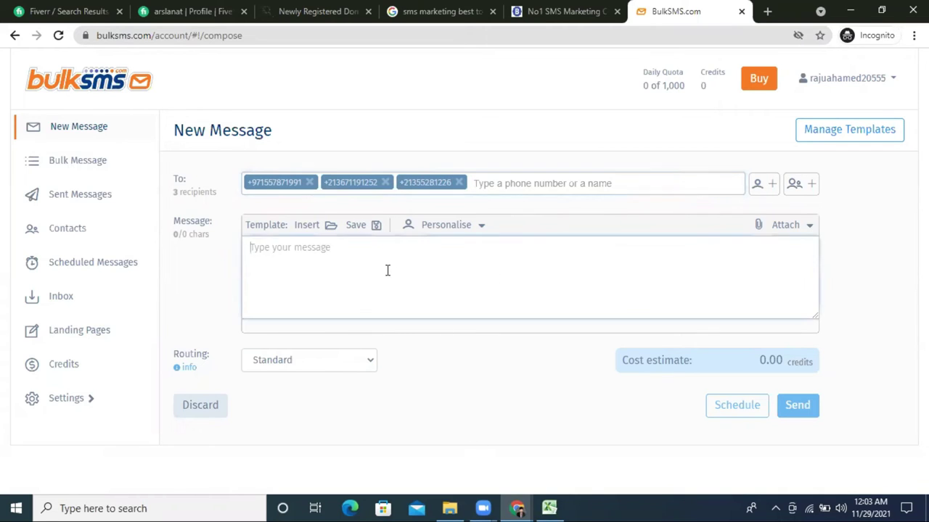
text(bdfhgsehfgh i)
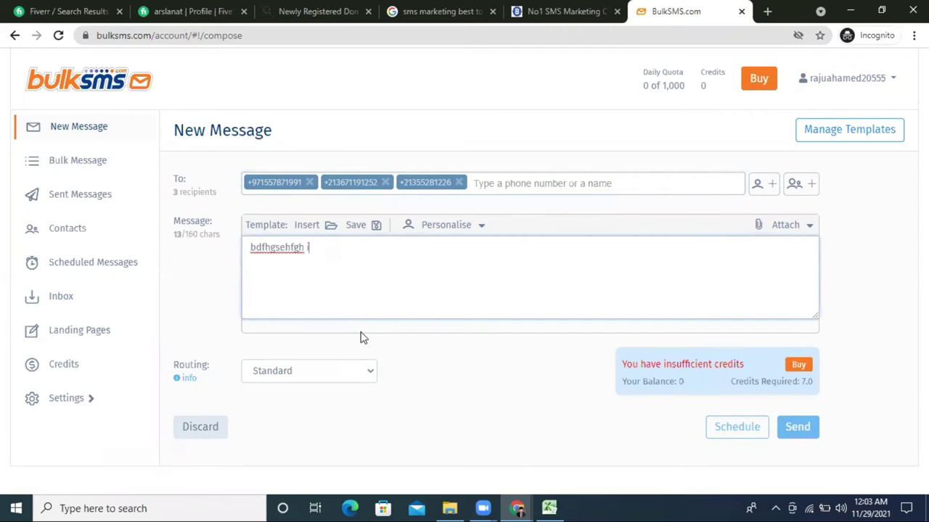
text( u ufyuy hghfh sdkuyd  ydtkhf ut uyhafv)
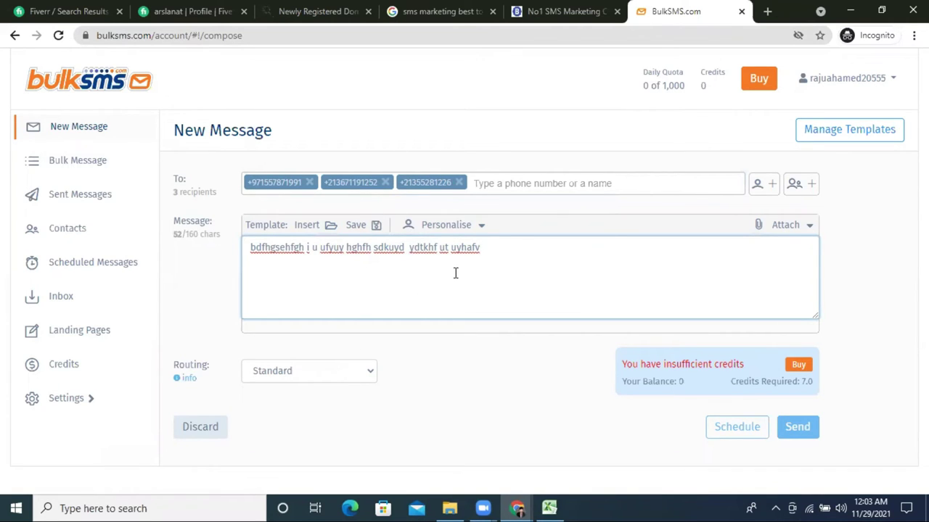
click(289, 375)
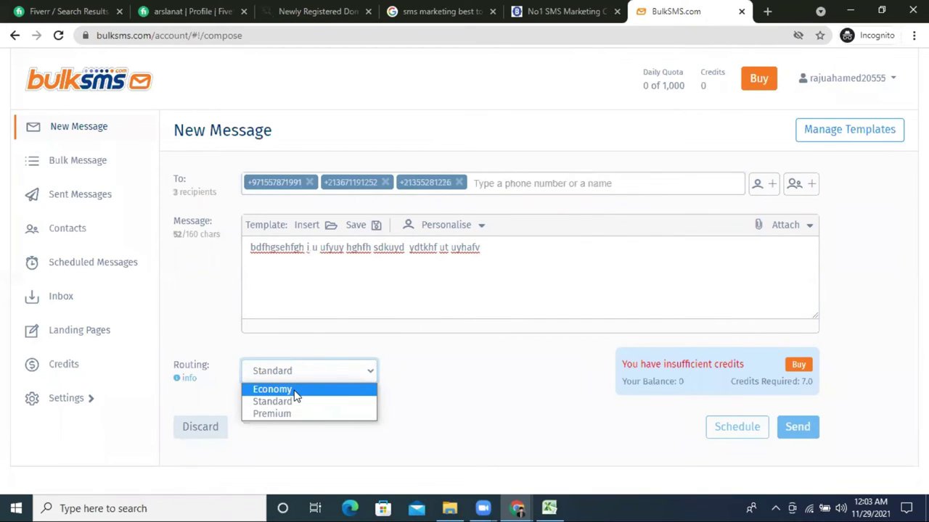
click(290, 401)
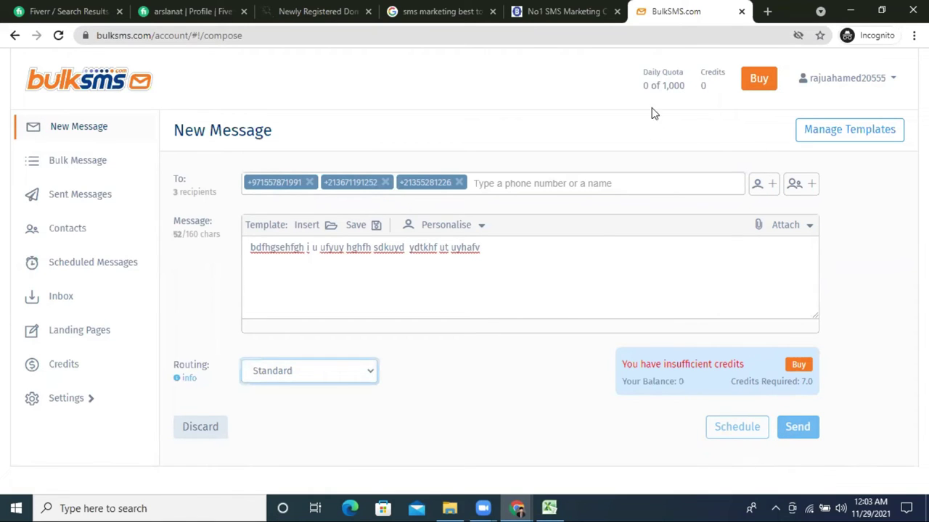
Highlight the account's daily quota for reading and clear the selection
drag(652, 85, 642, 84)
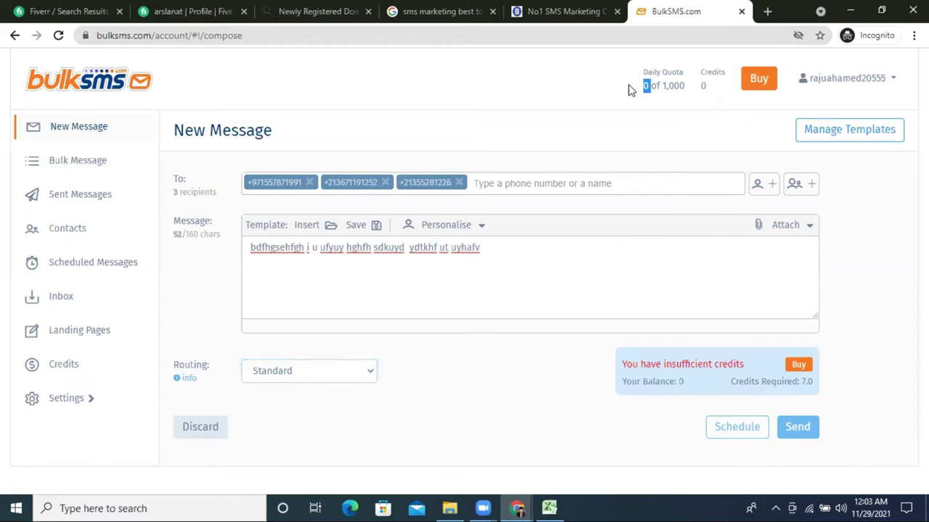
drag(553, 91, 516, 126)
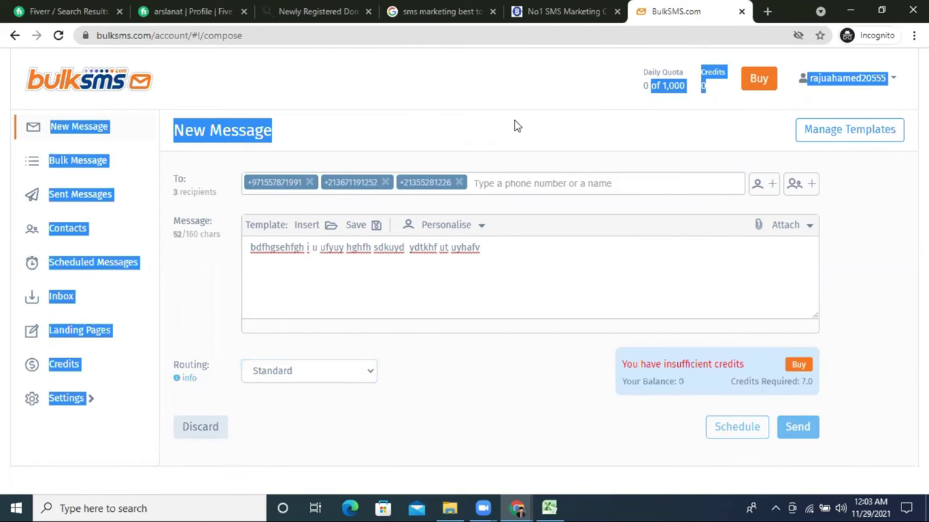
click(722, 114)
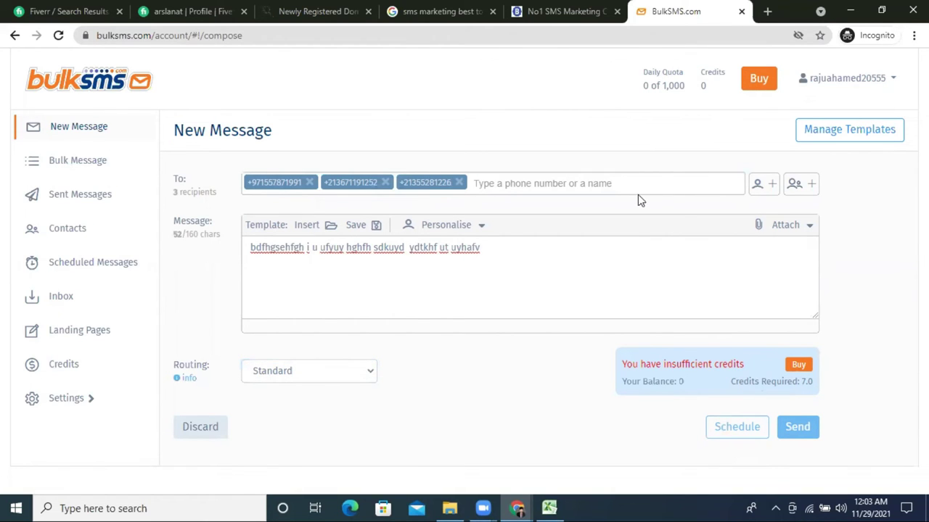
Open the credit purchase page, view the mobile number verification form for billing details, and close the form without filling it in
click(762, 79)
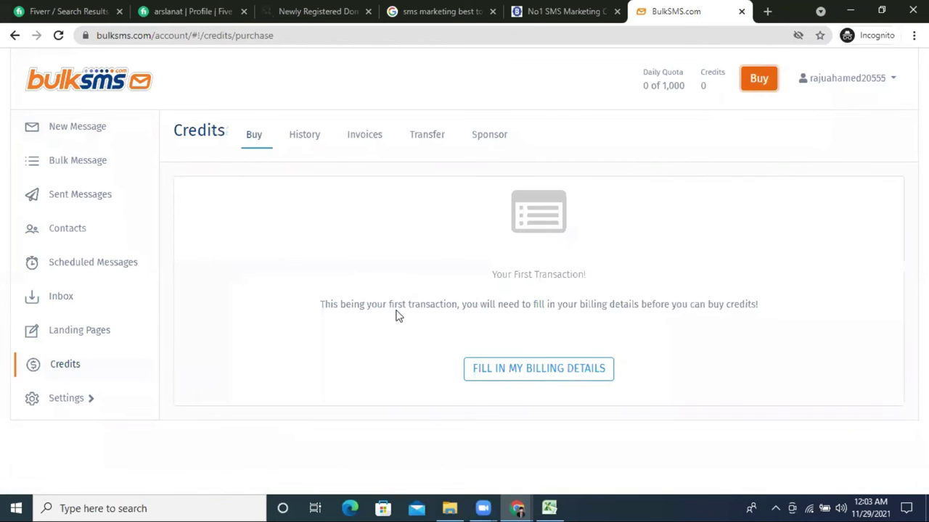
click(523, 370)
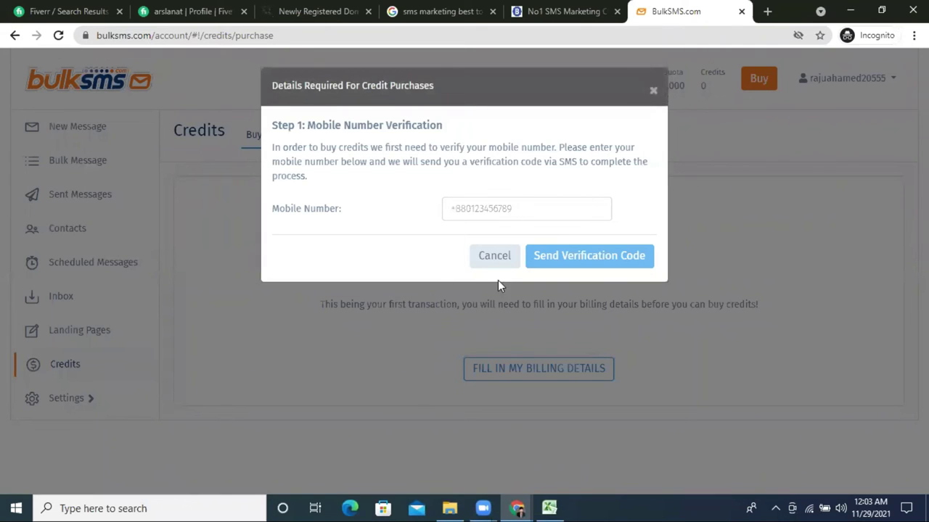
click(653, 91)
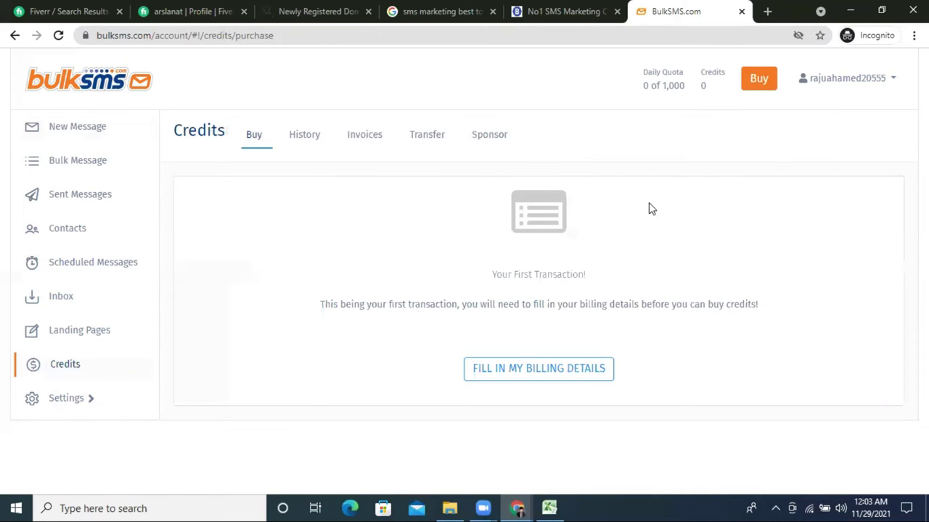
Start a bulk message upload with the whois-proxies-removed file from Downloads and proceed to choosing its columns
click(71, 167)
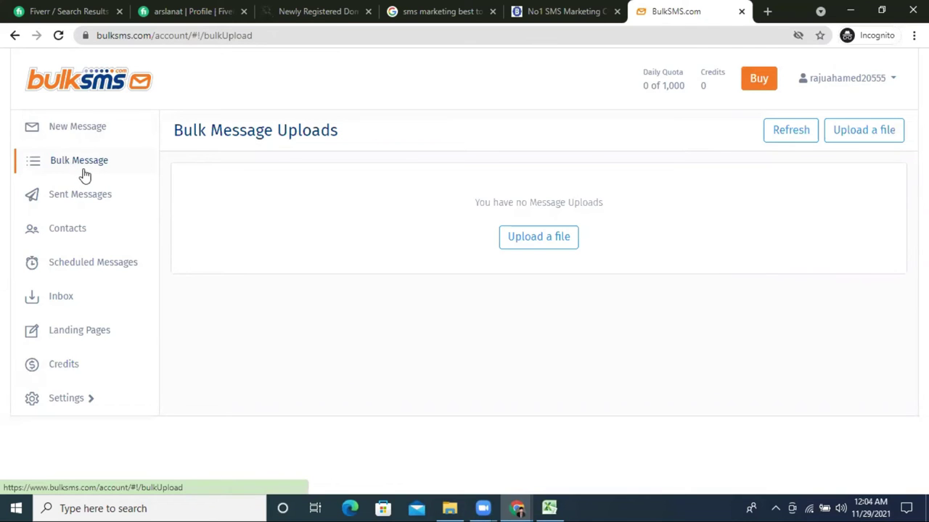
click(539, 240)
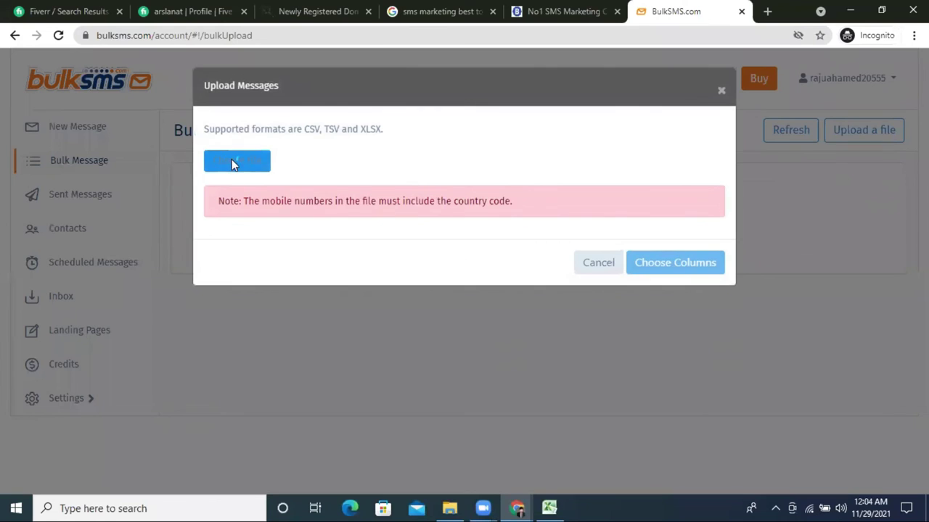
click(231, 162)
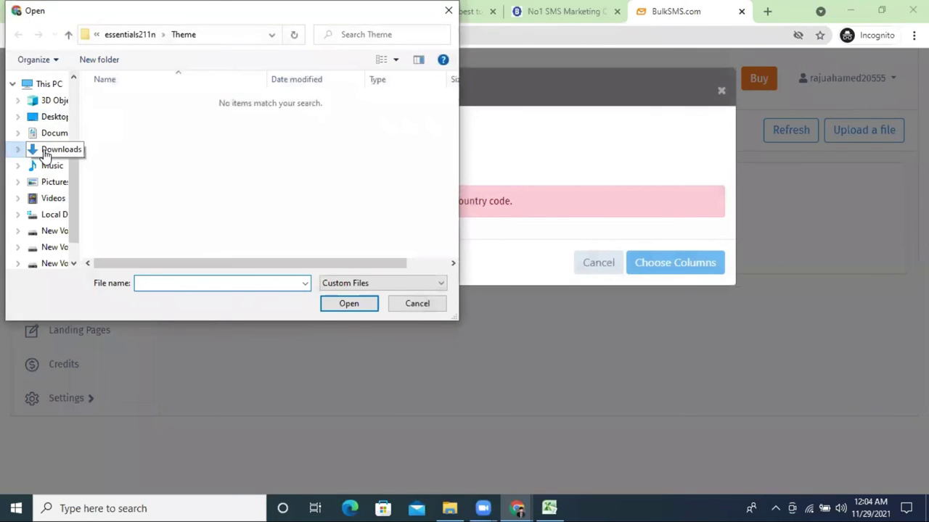
click(45, 149)
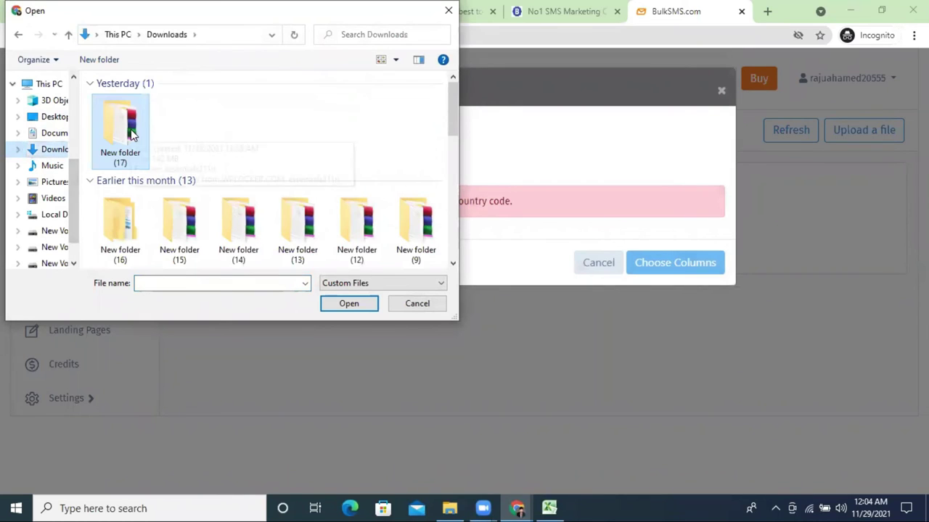
double_click(130, 133)
click(68, 35)
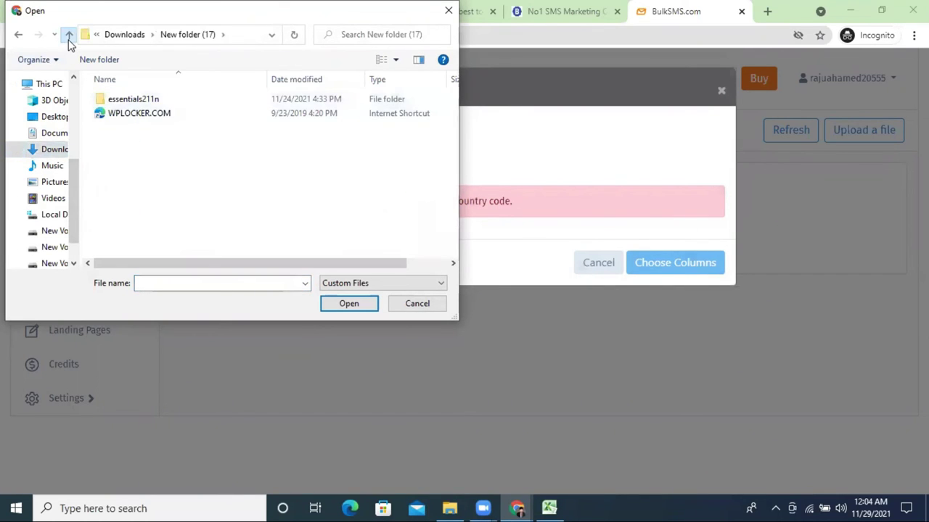
click(68, 35)
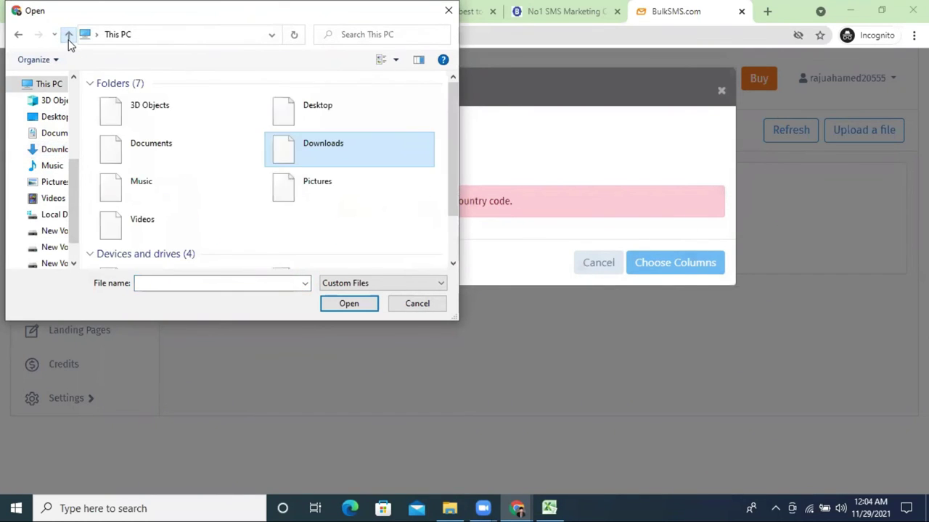
double_click(291, 145)
scroll(239, 145, down, 5)
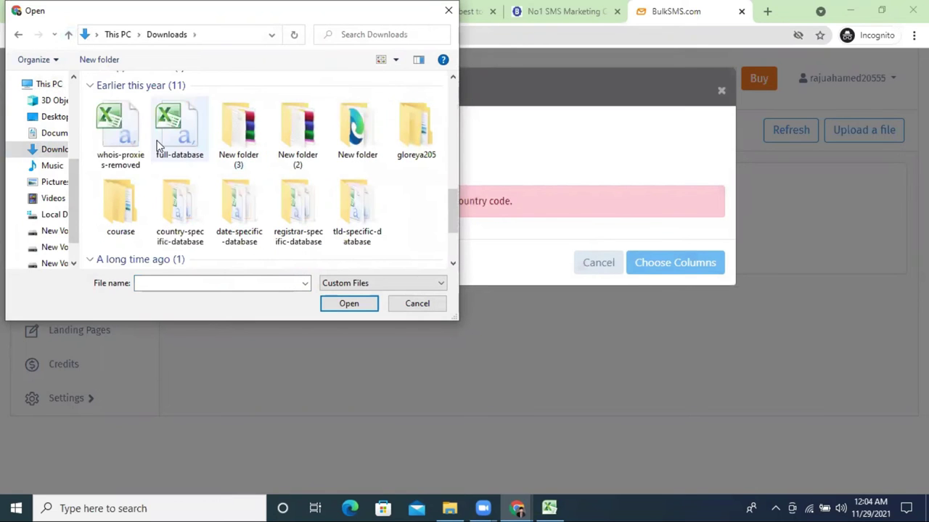
click(131, 140)
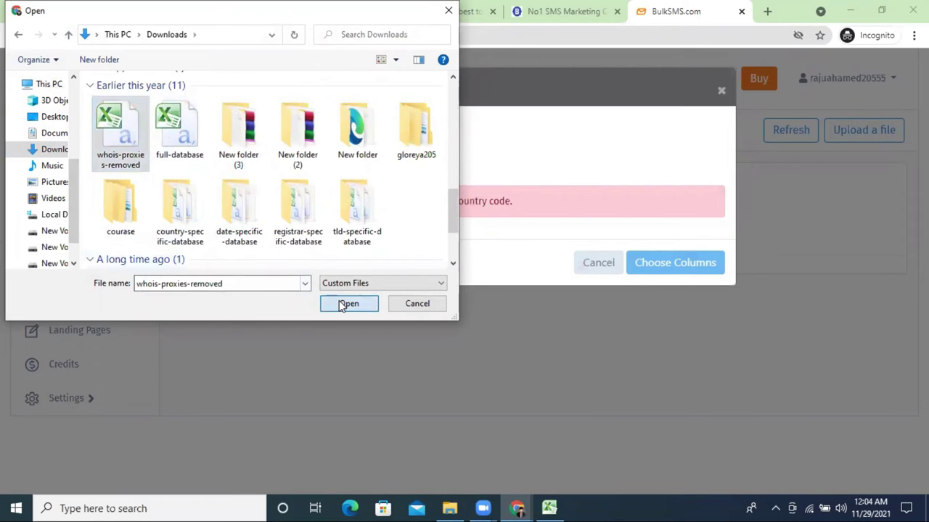
click(342, 305)
click(672, 271)
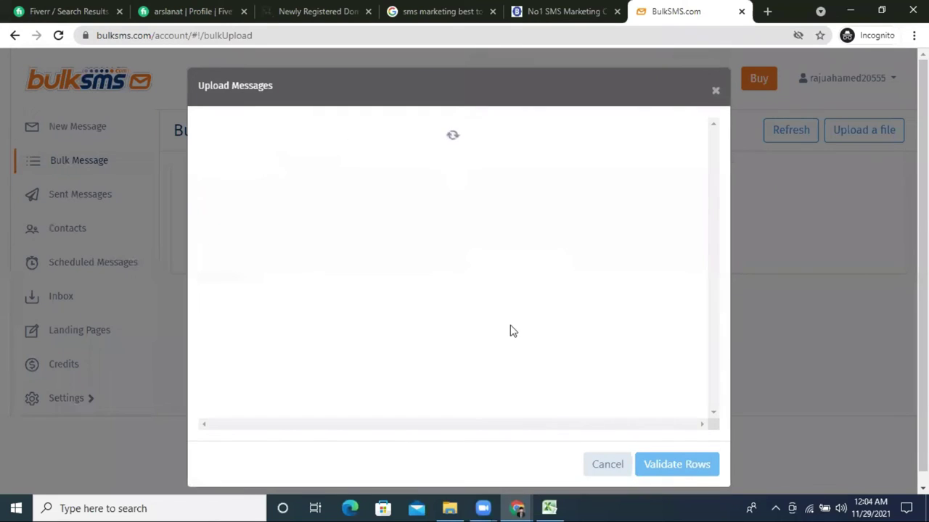
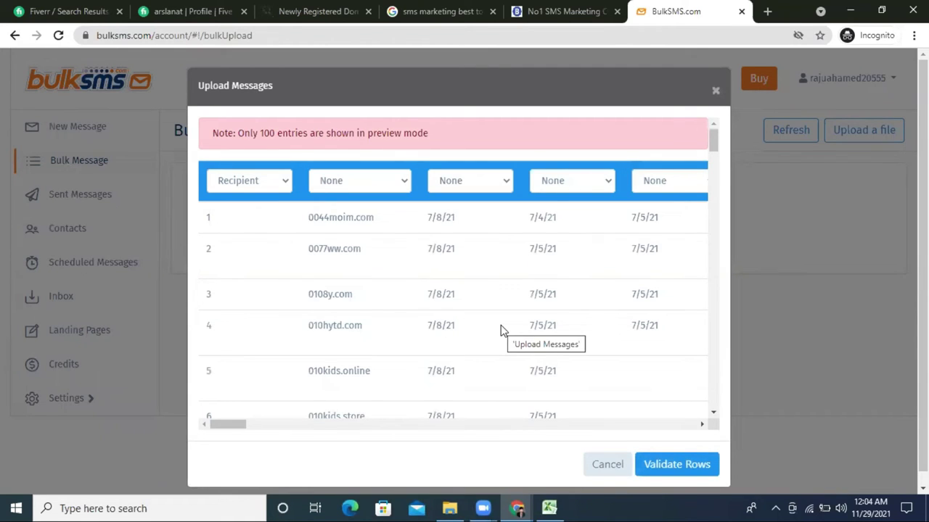
Examine the domain entries and the further columns in the preview of the uploaded file
scroll(486, 338, down, 4)
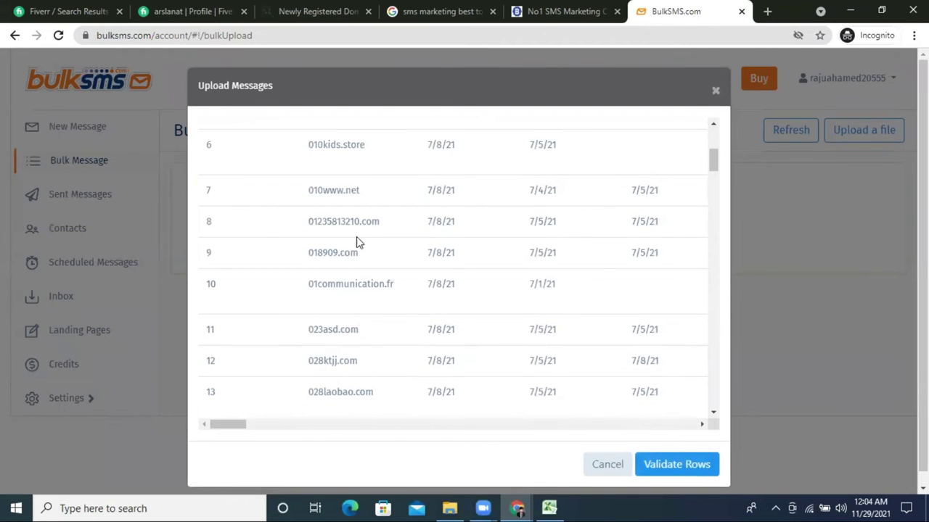
drag(310, 221, 352, 222)
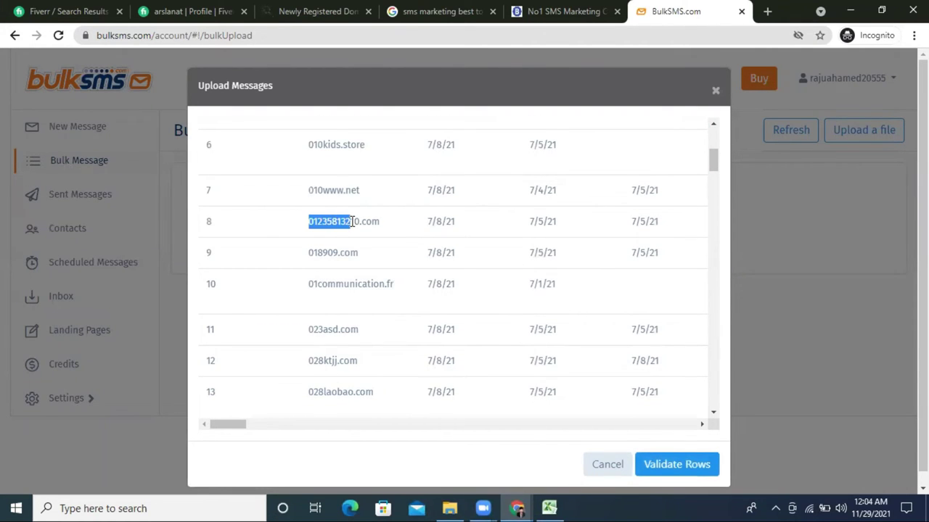
drag(234, 429, 594, 428)
scroll(617, 439, down, 1)
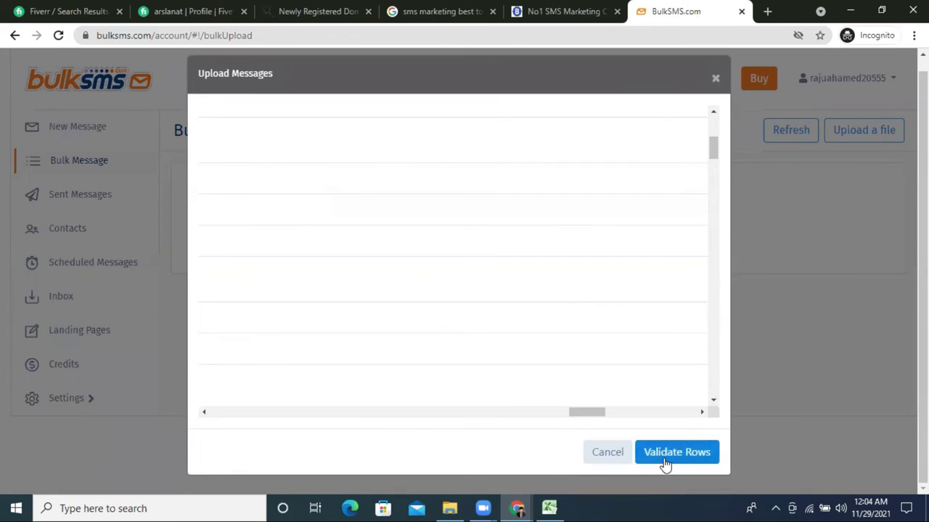
Validate the file's rows, review the validation list through to its last entry, and close the upload without sending messages
click(664, 454)
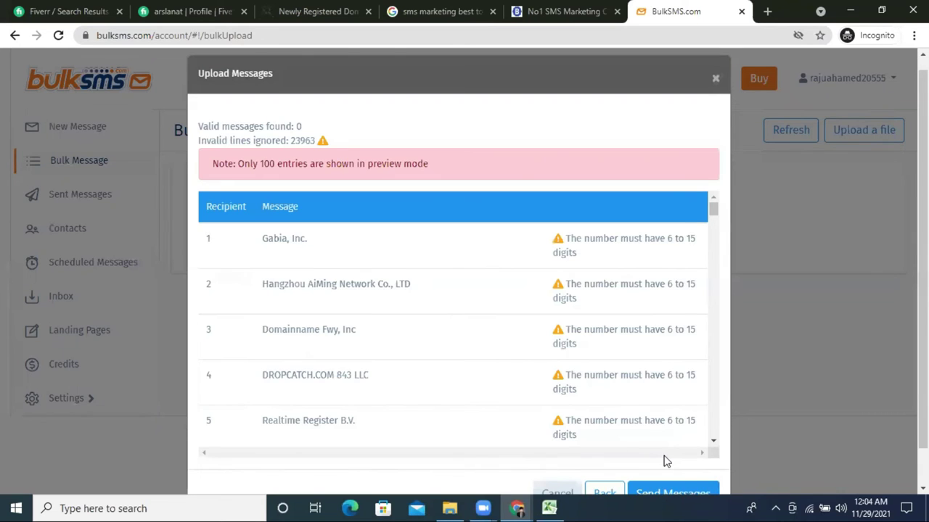
scroll(569, 303, down, 20)
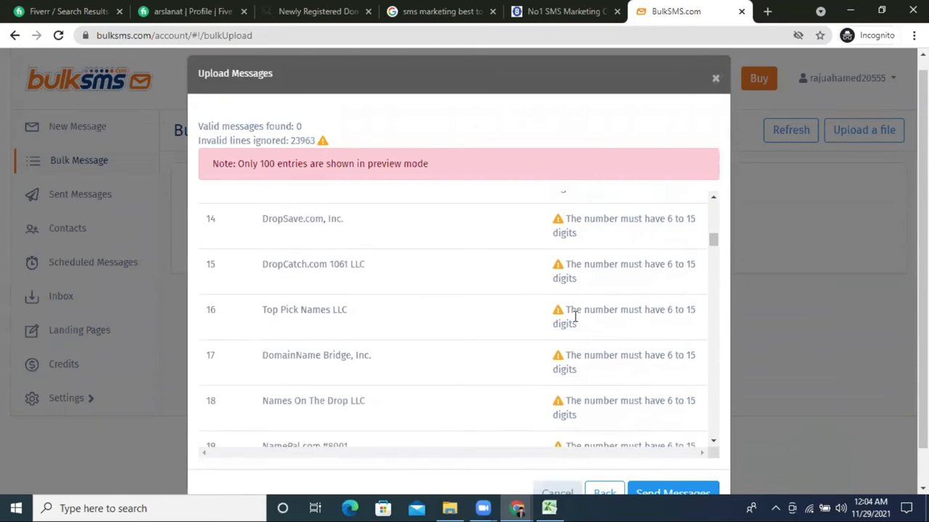
drag(300, 141, 273, 141)
scroll(616, 375, down, 20)
scroll(612, 408, down, 20)
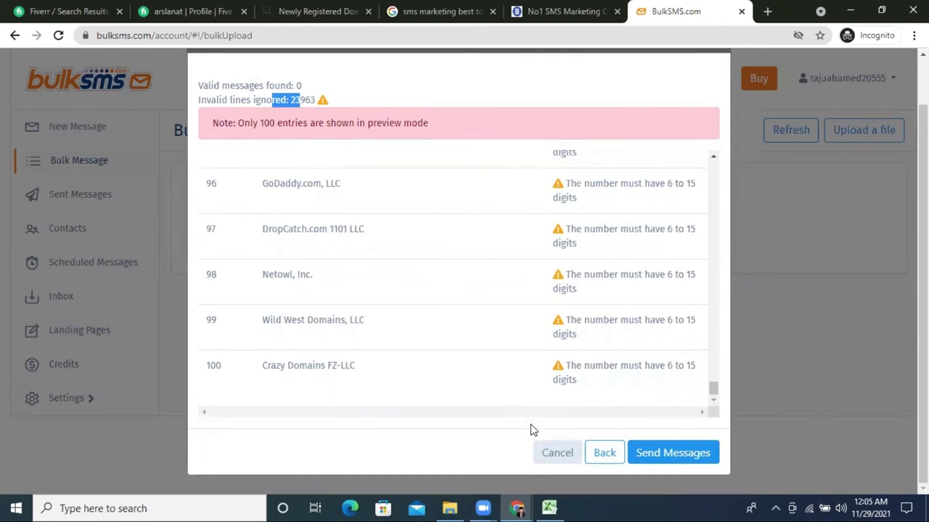
click(599, 455)
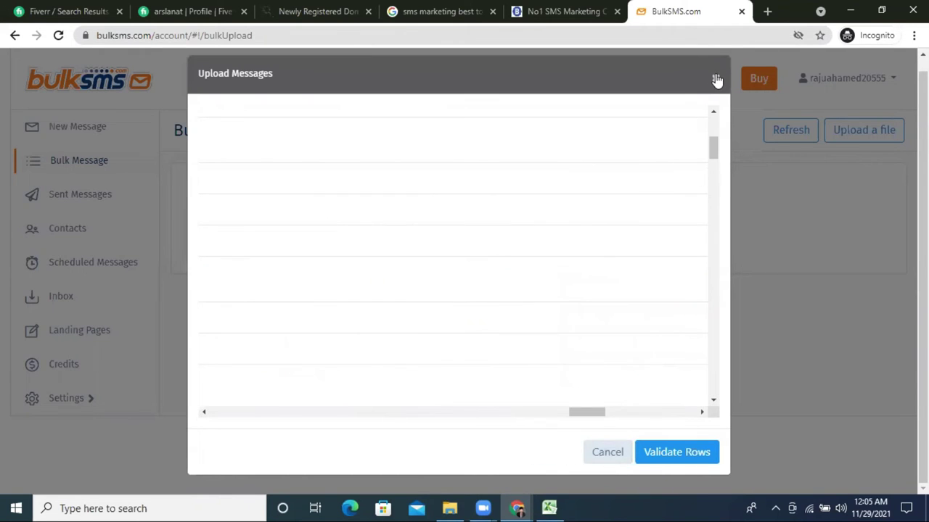
click(716, 75)
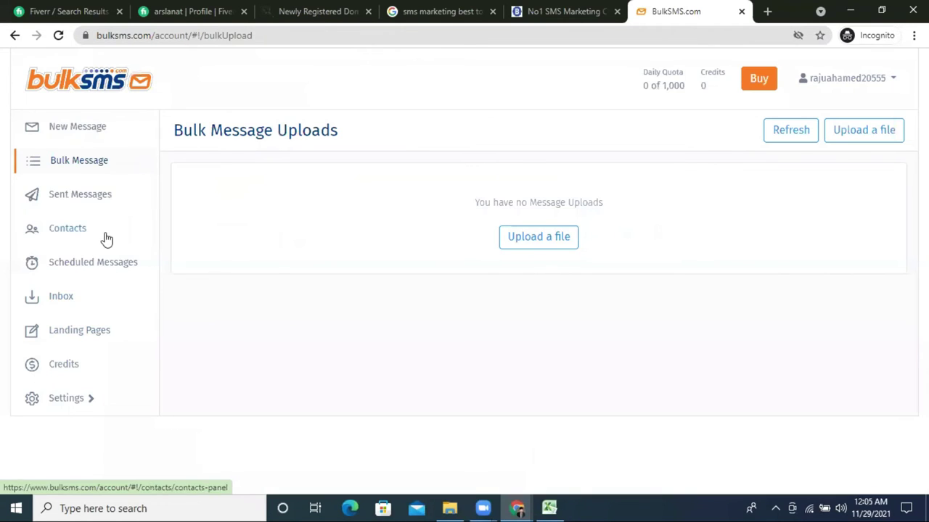
Review the sent messages by delivered, failed and unconfirmed status and by day, week and month, ending on the unfiltered daily list
click(75, 207)
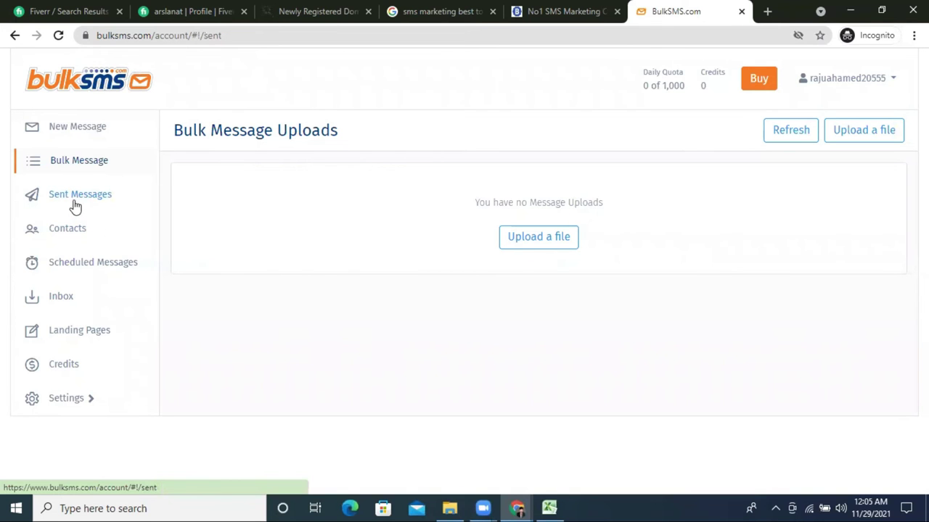
scroll(523, 348, down, 1)
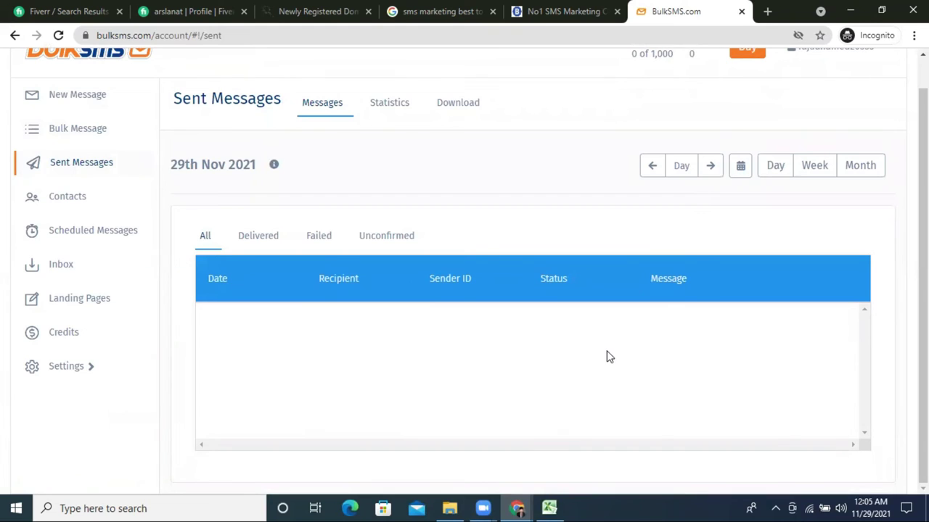
click(258, 236)
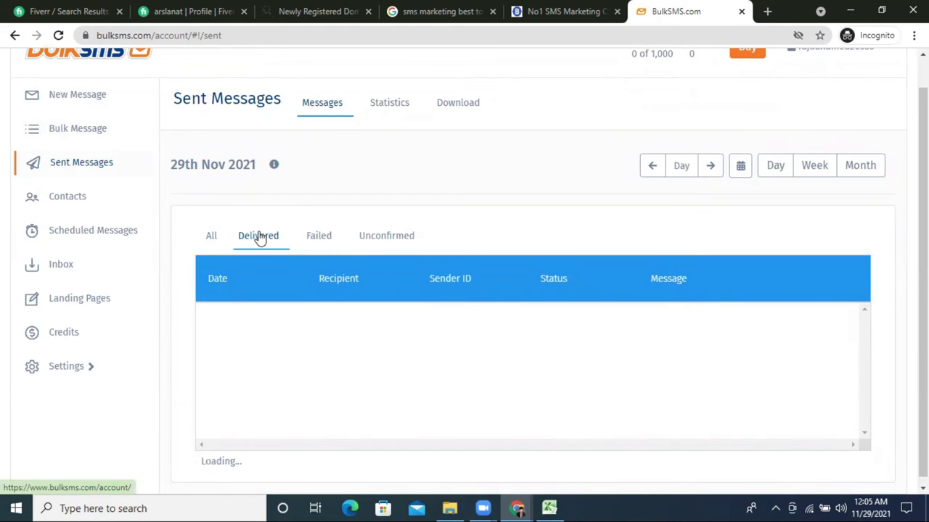
click(329, 238)
click(374, 238)
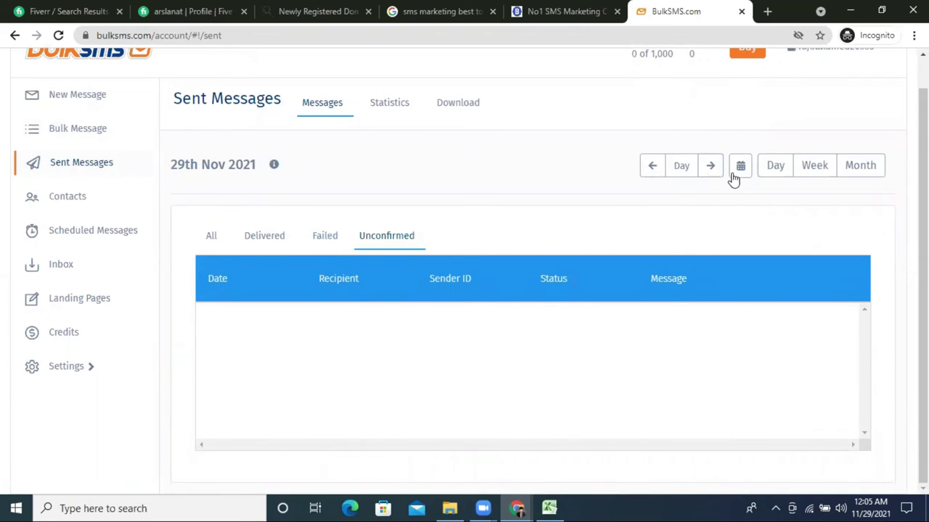
click(775, 166)
click(810, 168)
click(847, 174)
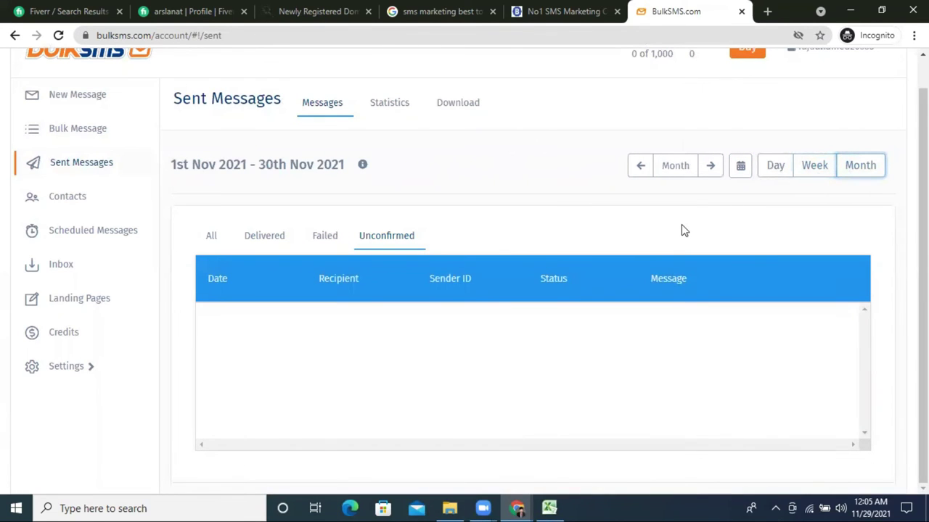
click(120, 203)
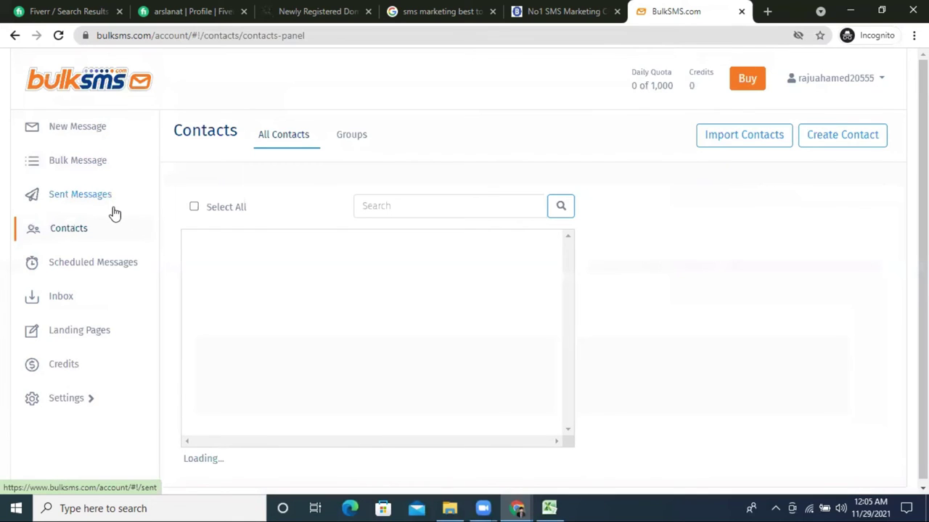
click(83, 209)
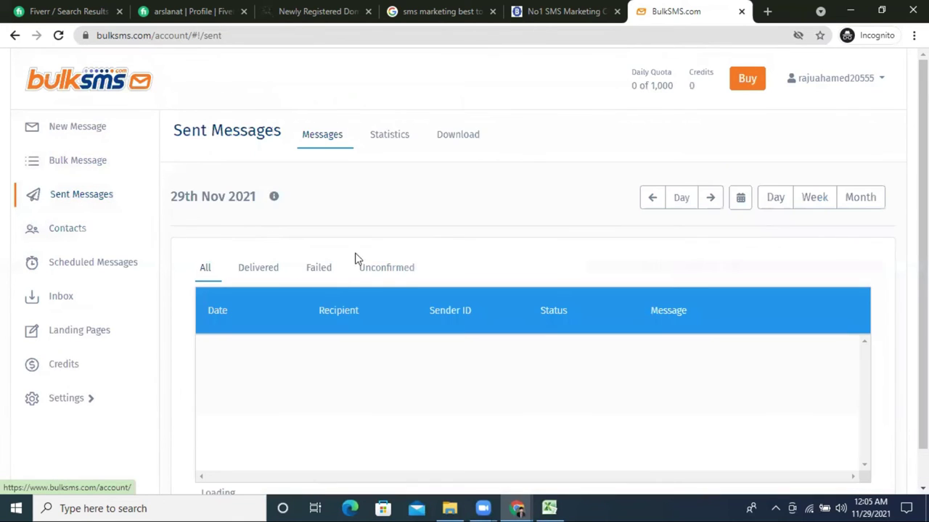
scroll(294, 342, down, 1)
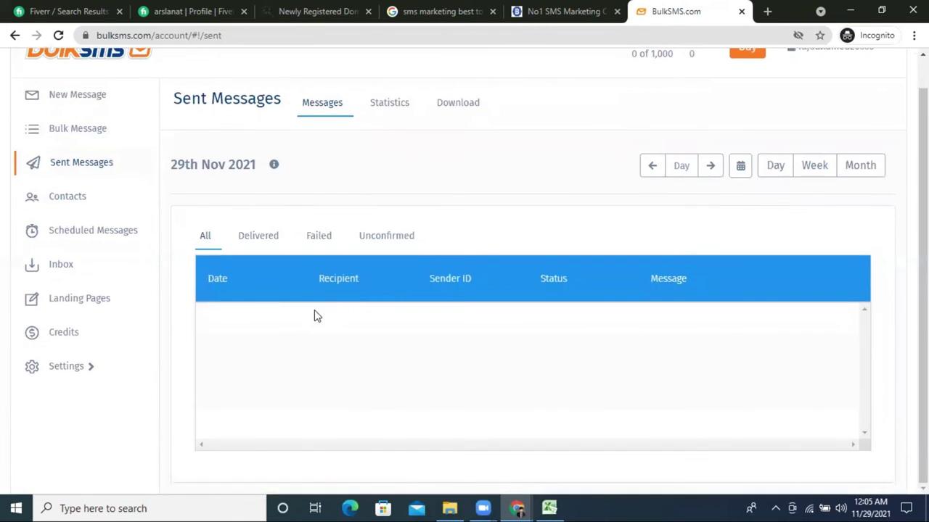
View the account's contacts and groups, scheduled messages and inbox pages
click(68, 197)
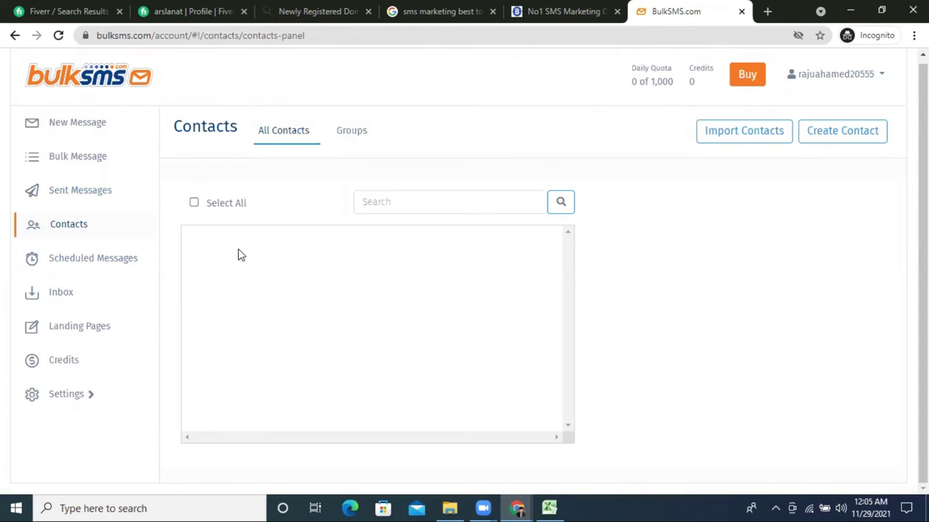
click(350, 132)
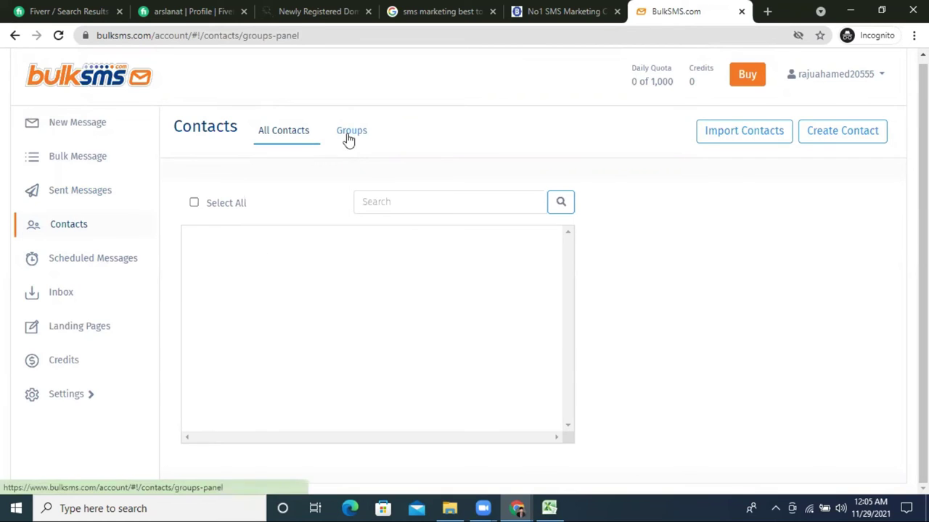
click(75, 263)
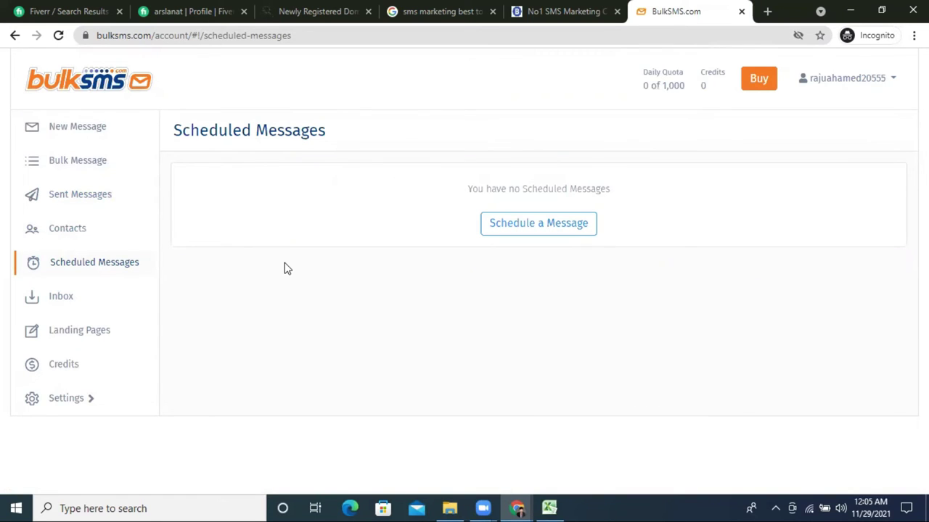
click(541, 233)
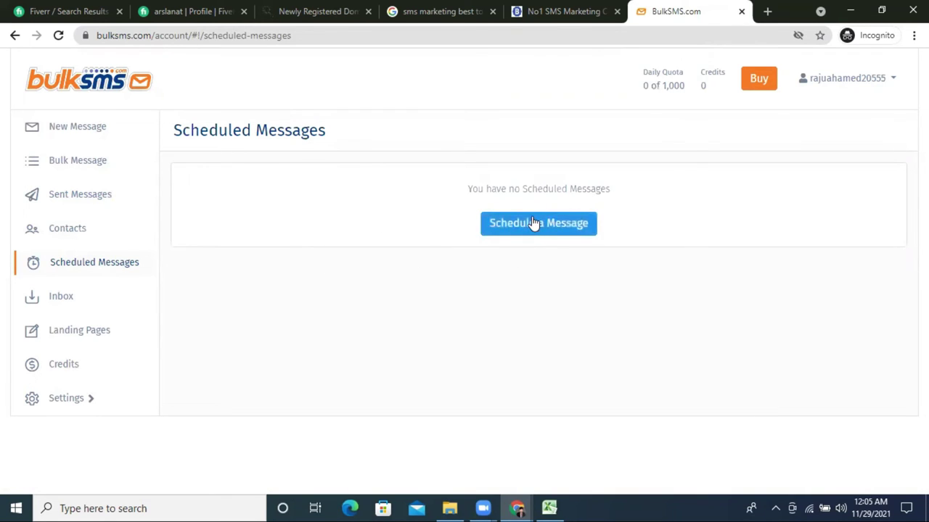
click(75, 302)
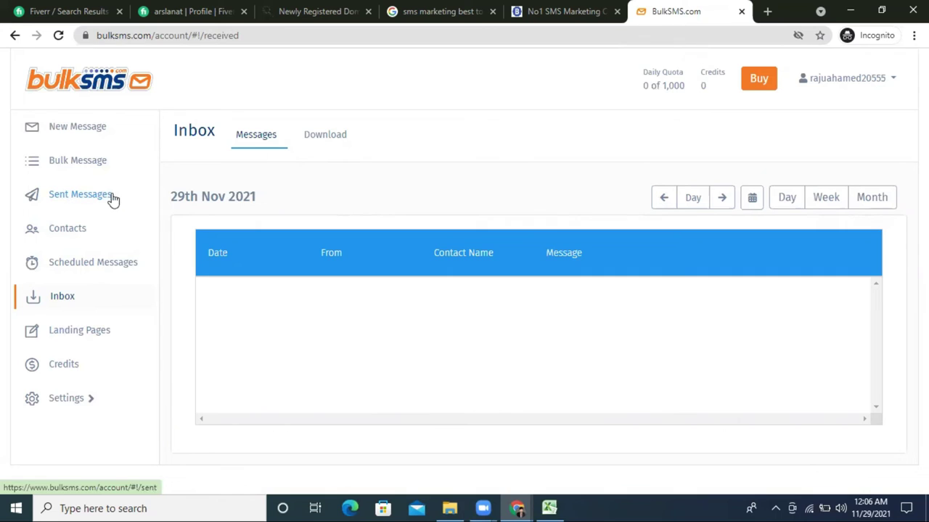
Look at the landing page creation form, close it without entering a name, and return to the credit purchase page
click(85, 340)
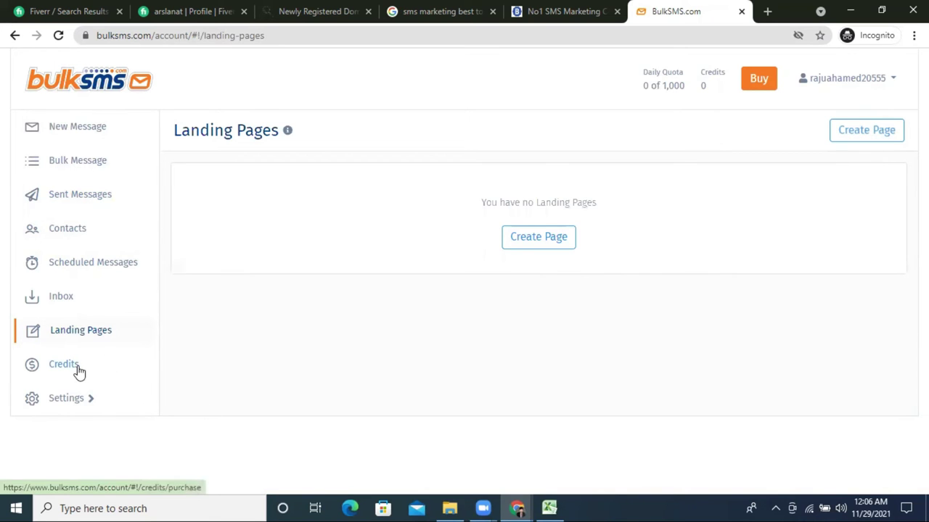
click(539, 241)
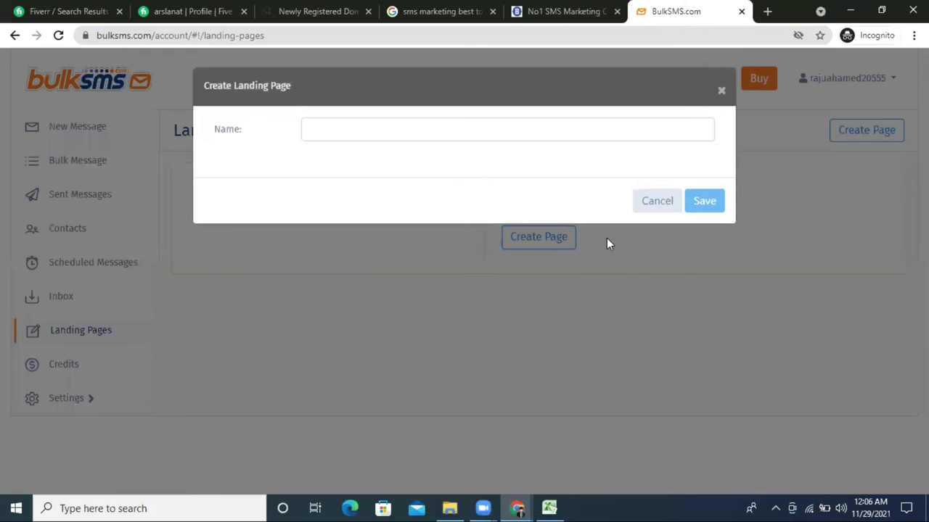
click(722, 91)
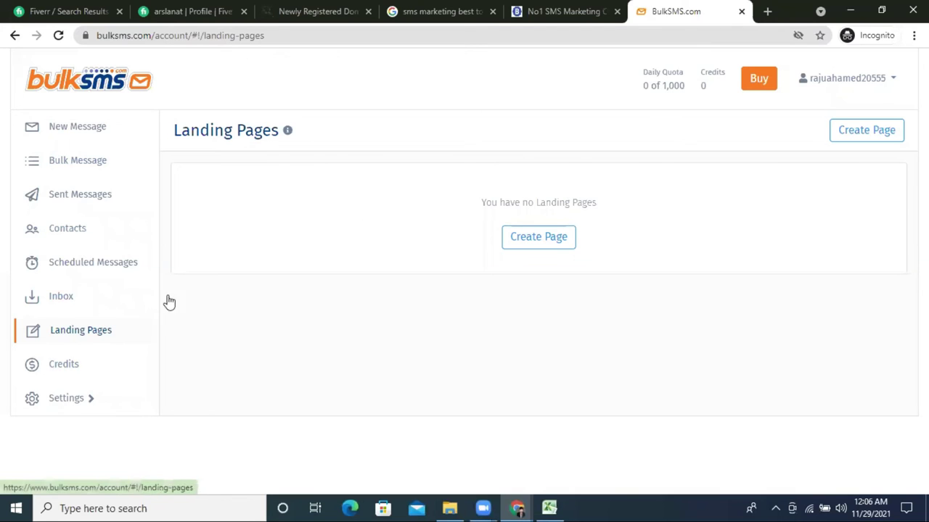
click(81, 365)
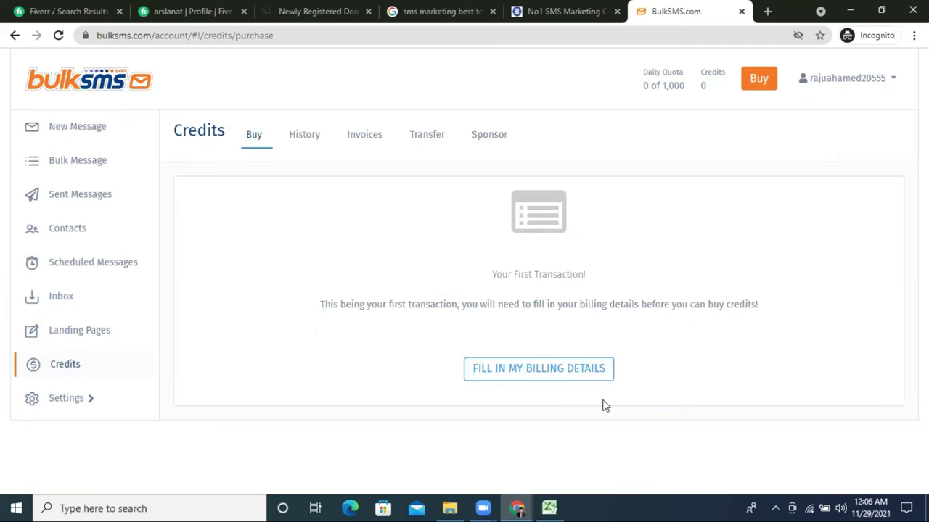
Close the BulkSMS.com account page and look over the SMS marketing benefits and SMS prices on the BulkSMSBD home page
click(741, 11)
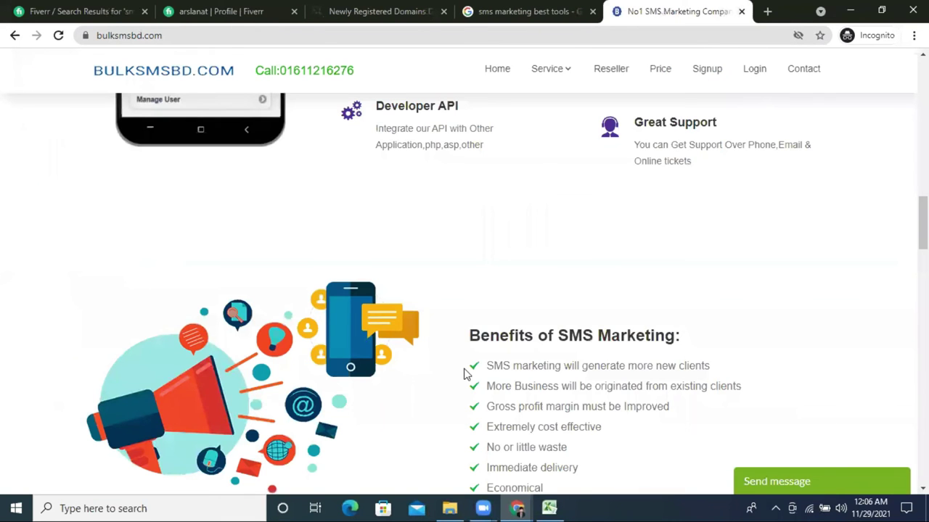
scroll(758, 252, up, 4)
scroll(759, 259, up, 10)
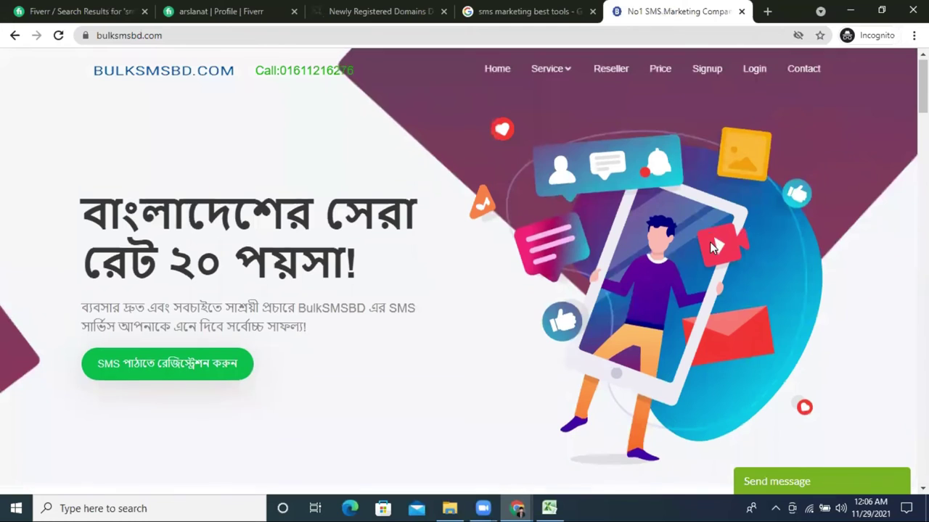
scroll(711, 246, down, 10)
scroll(711, 248, down, 9)
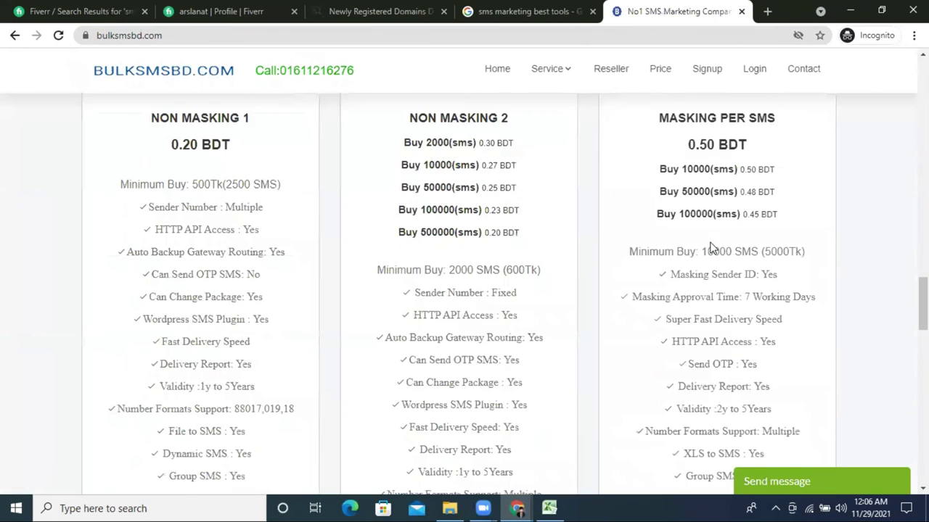
scroll(711, 248, up, 4)
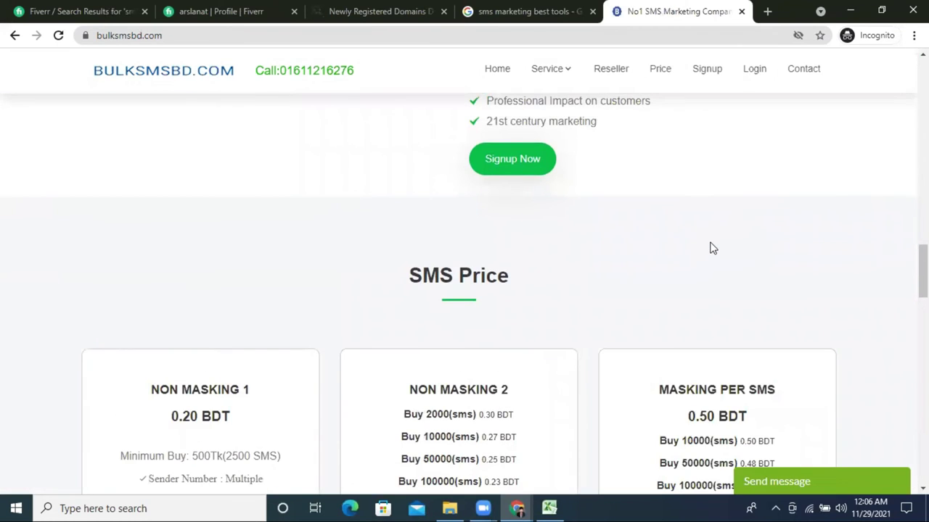
scroll(566, 252, up, 4)
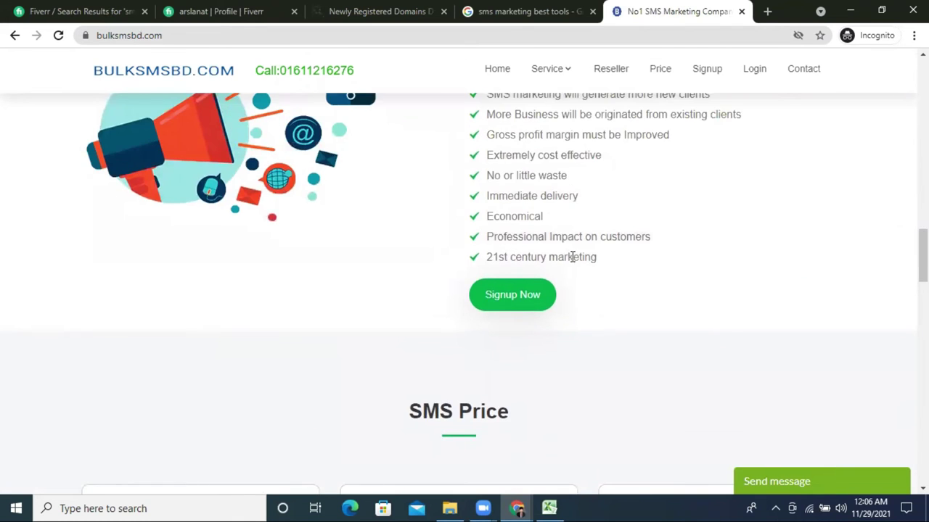
scroll(545, 239, down, 1)
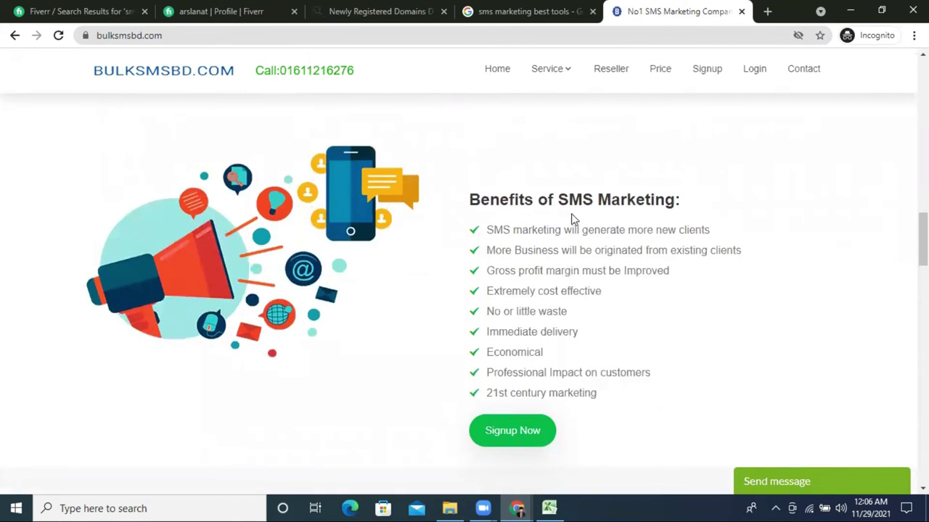
scroll(600, 207, down, 4)
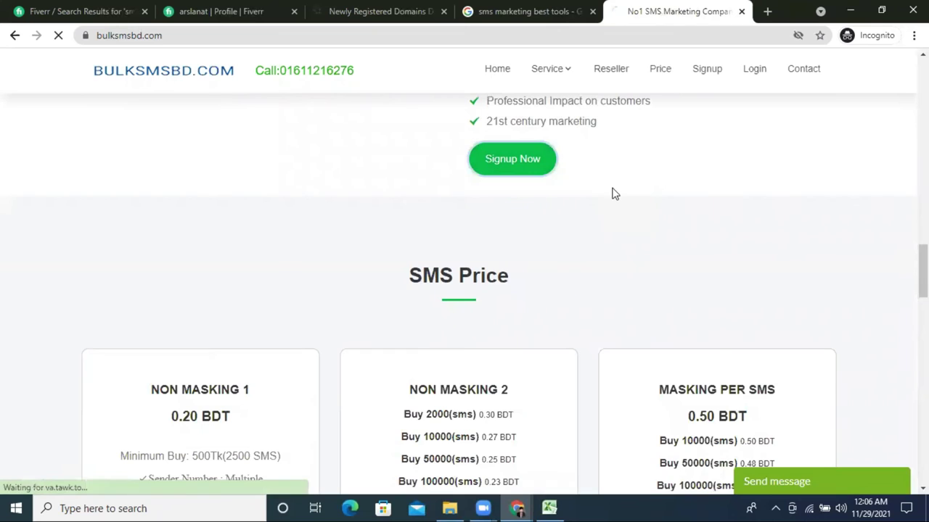
Agree to the BulkSMSBD sign-up terms, view the number verification form, and go back without entering a number
scroll(613, 194, down, 8)
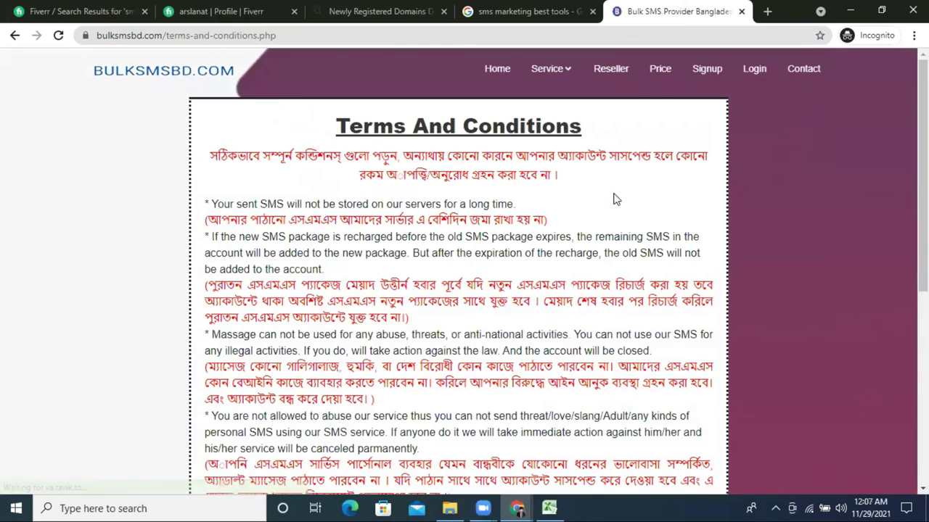
scroll(610, 210, down, 10)
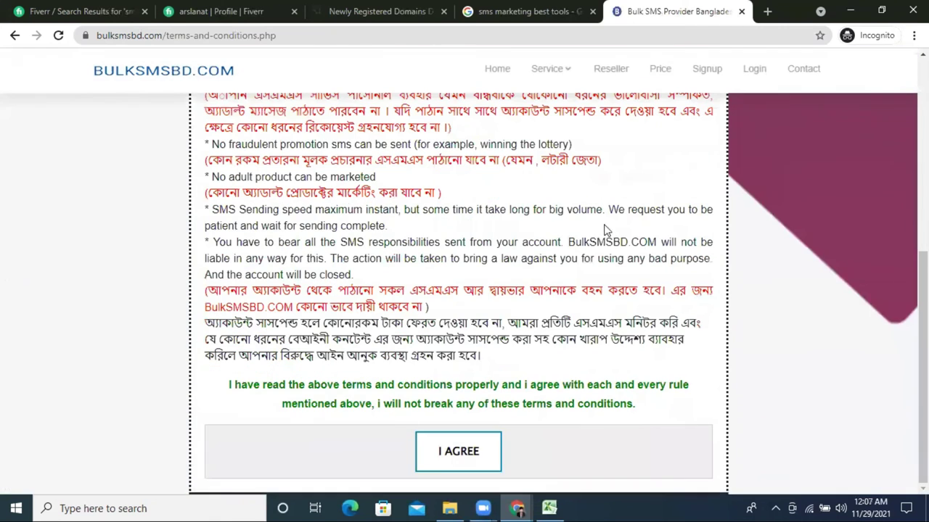
click(456, 459)
click(463, 315)
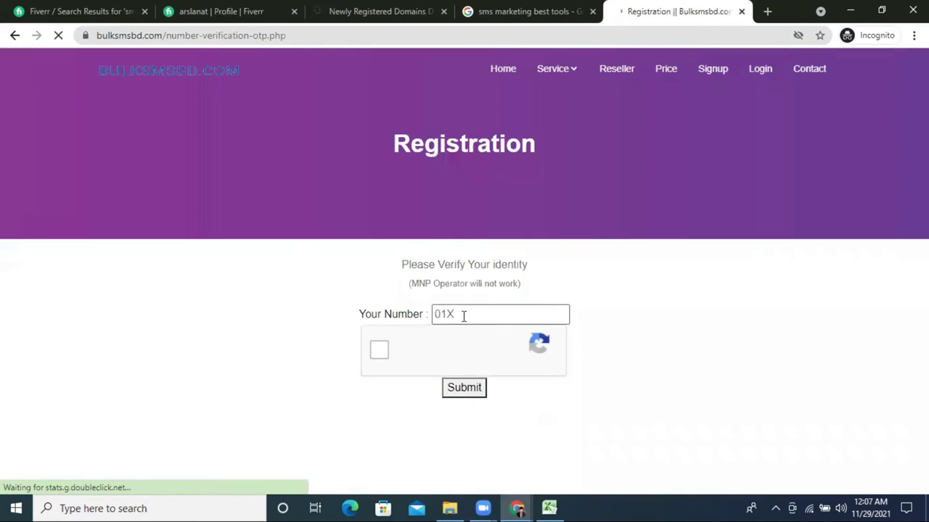
click(15, 36)
Reread the BulkSMSBD terms and conditions and return to the site's home page
scroll(544, 317, up, 4)
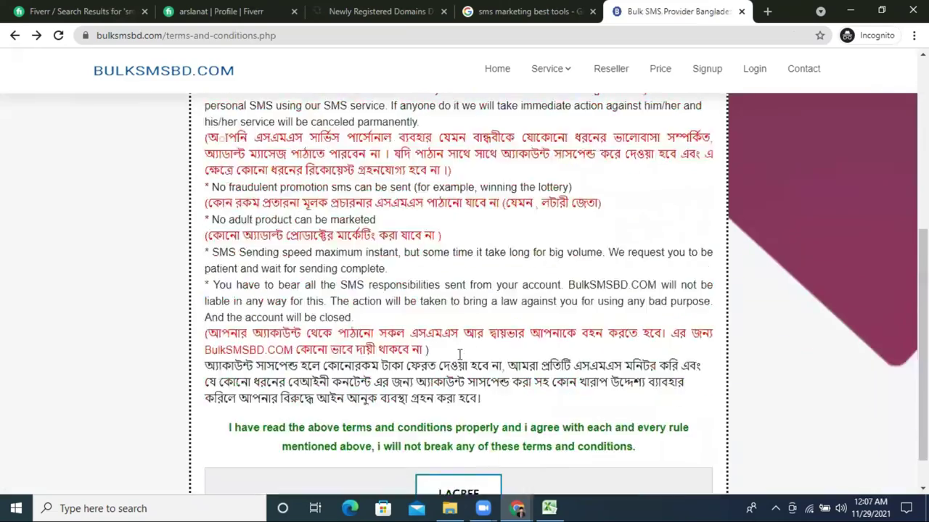
scroll(544, 317, up, 2)
scroll(544, 315, down, 5)
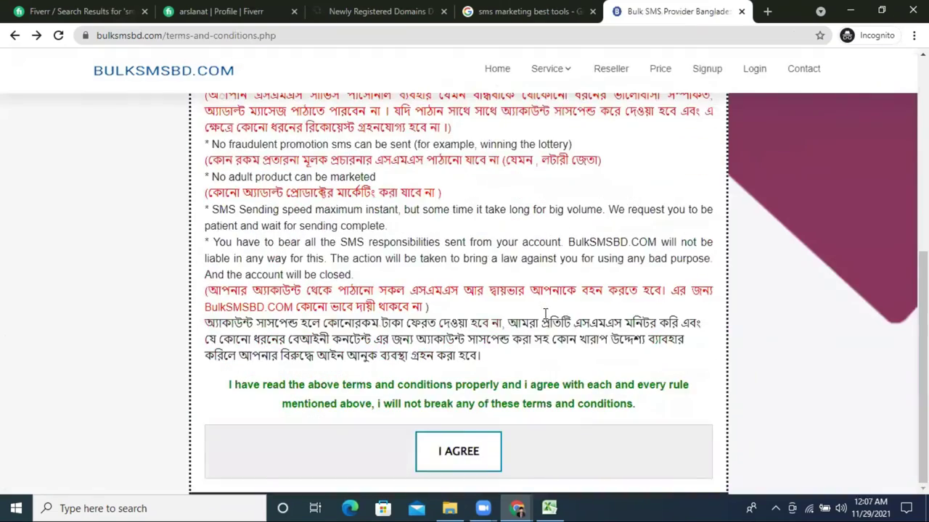
scroll(545, 313, up, 5)
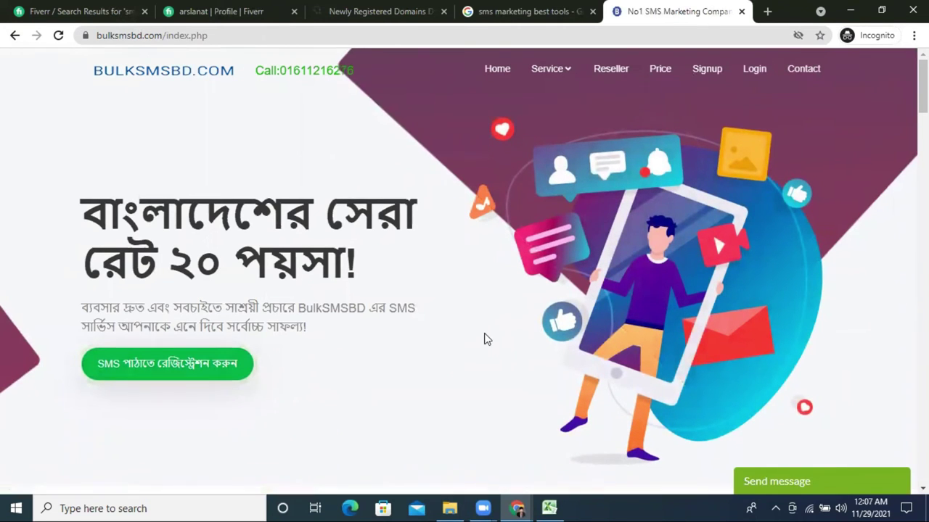
Compare the Masking Per SMS and Non Masking 1 packages, highlighting their rates and minimum purchases in the SMS price section
scroll(486, 339, down, 10)
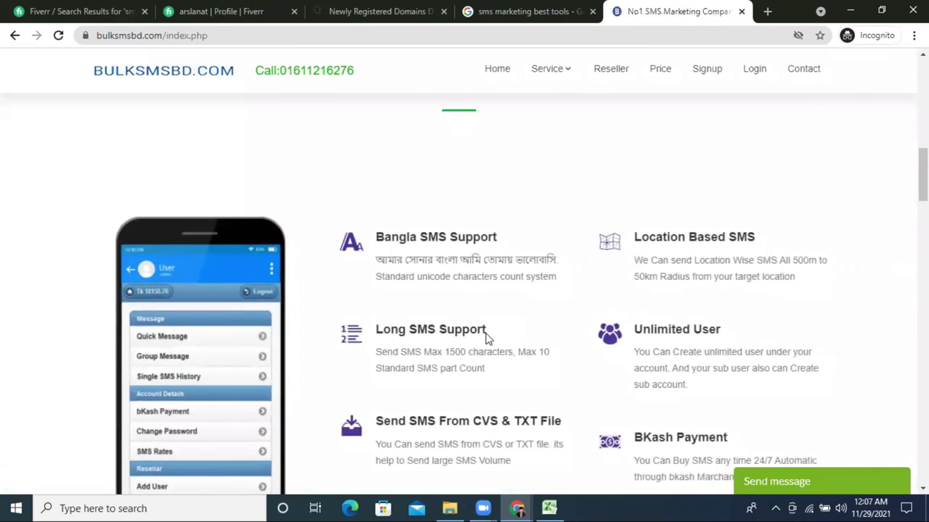
scroll(486, 333, down, 15)
scroll(486, 332, up, 3)
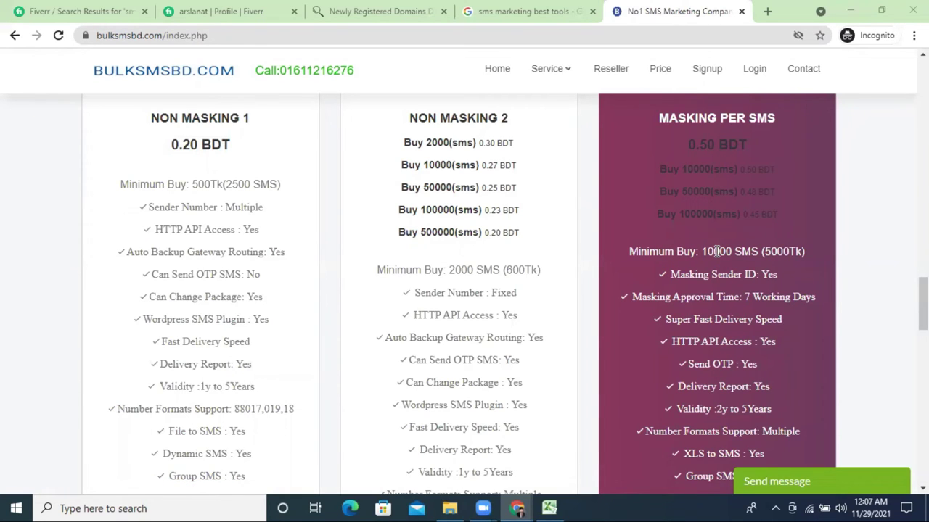
double_click(780, 252)
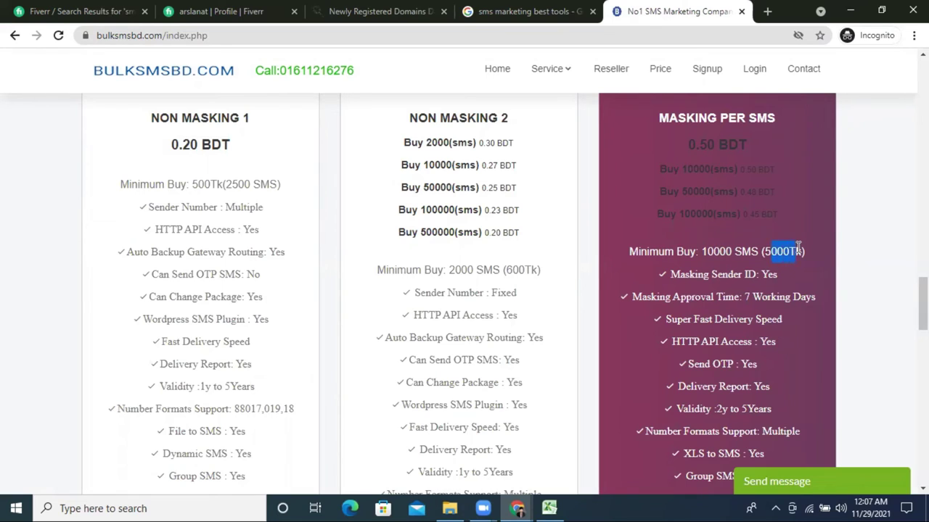
drag(695, 145, 739, 146)
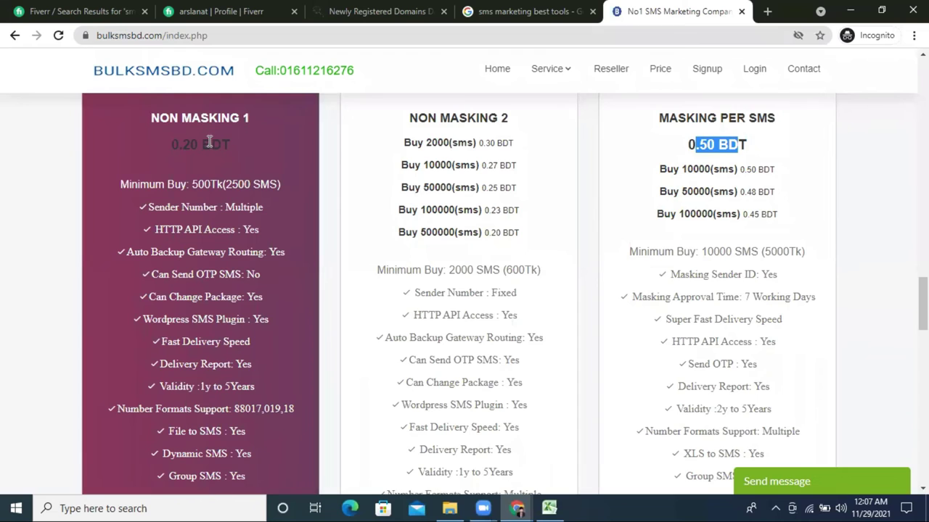
drag(211, 144, 178, 147)
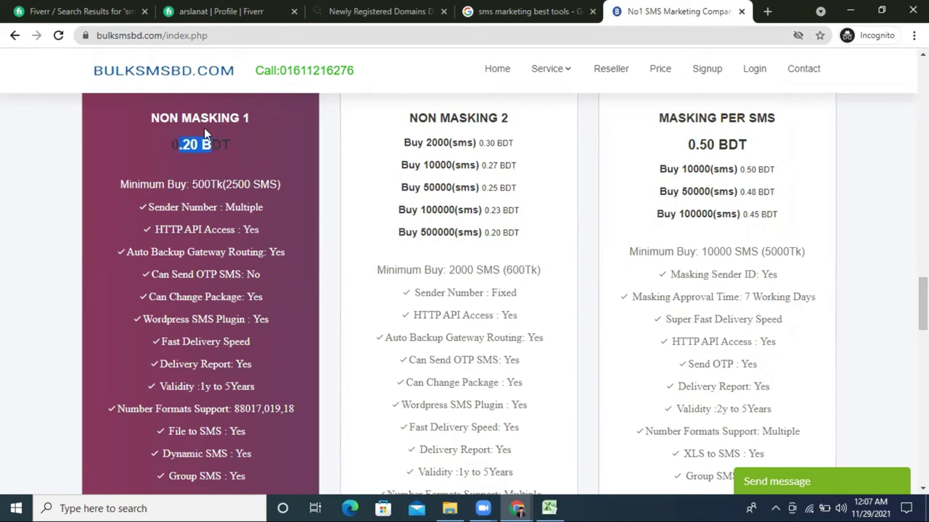
drag(225, 185, 176, 185)
click(238, 184)
Look through the per-minute packages and the client list, and return to the SMS marketing benefits section
scroll(247, 247, down, 10)
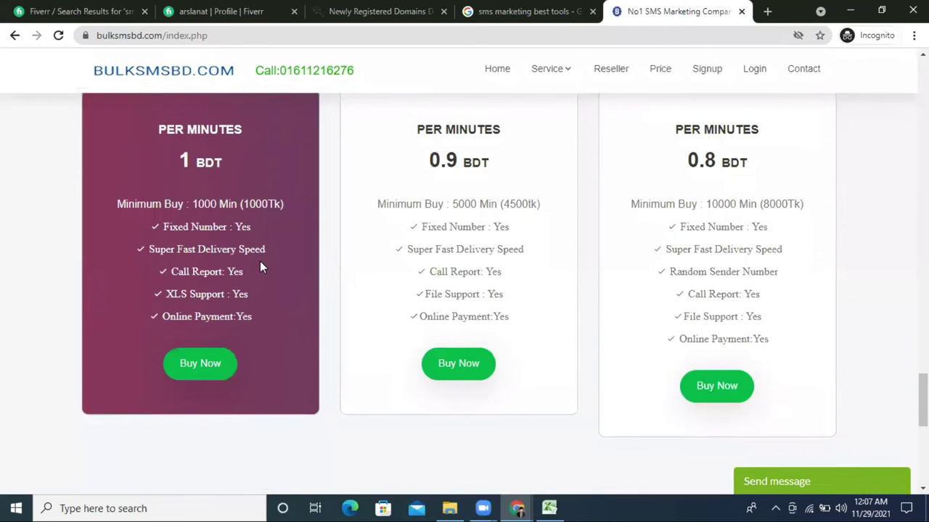
scroll(264, 256, down, 5)
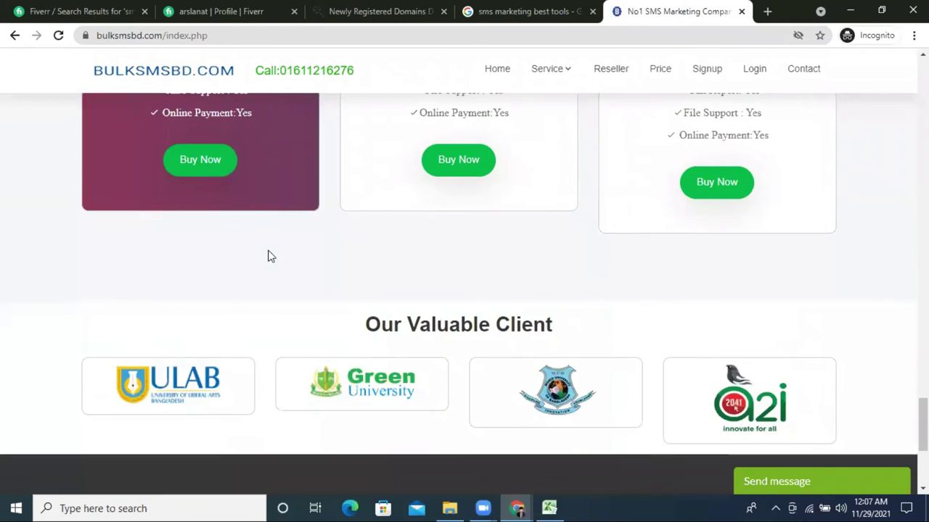
scroll(518, 253, down, 2)
scroll(707, 278, up, 7)
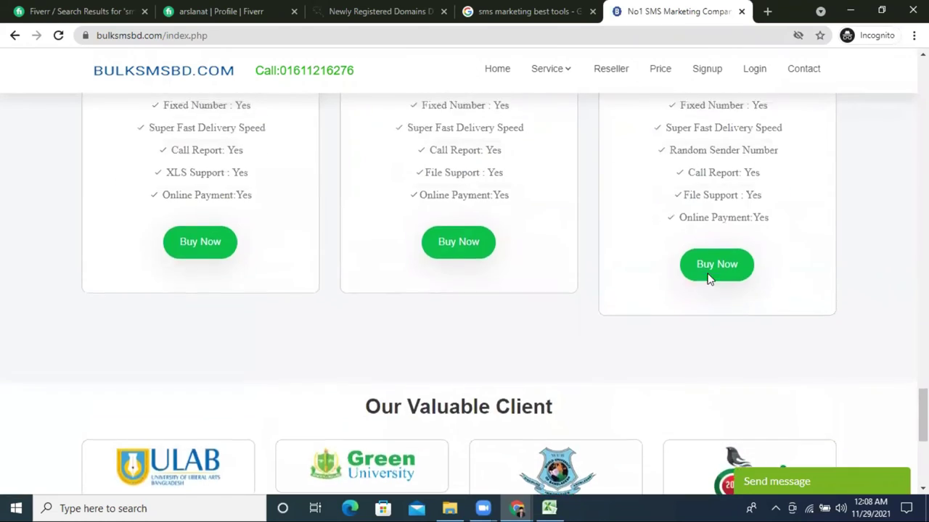
scroll(709, 279, up, 10)
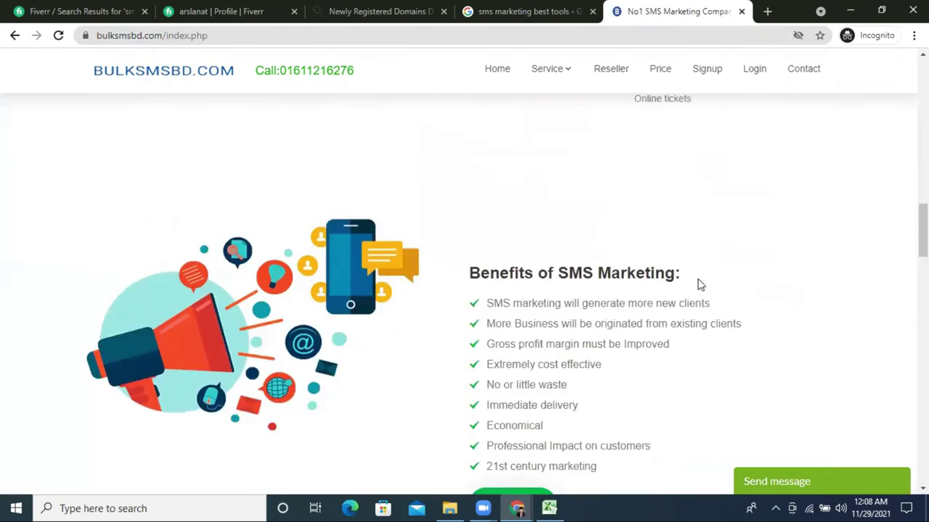